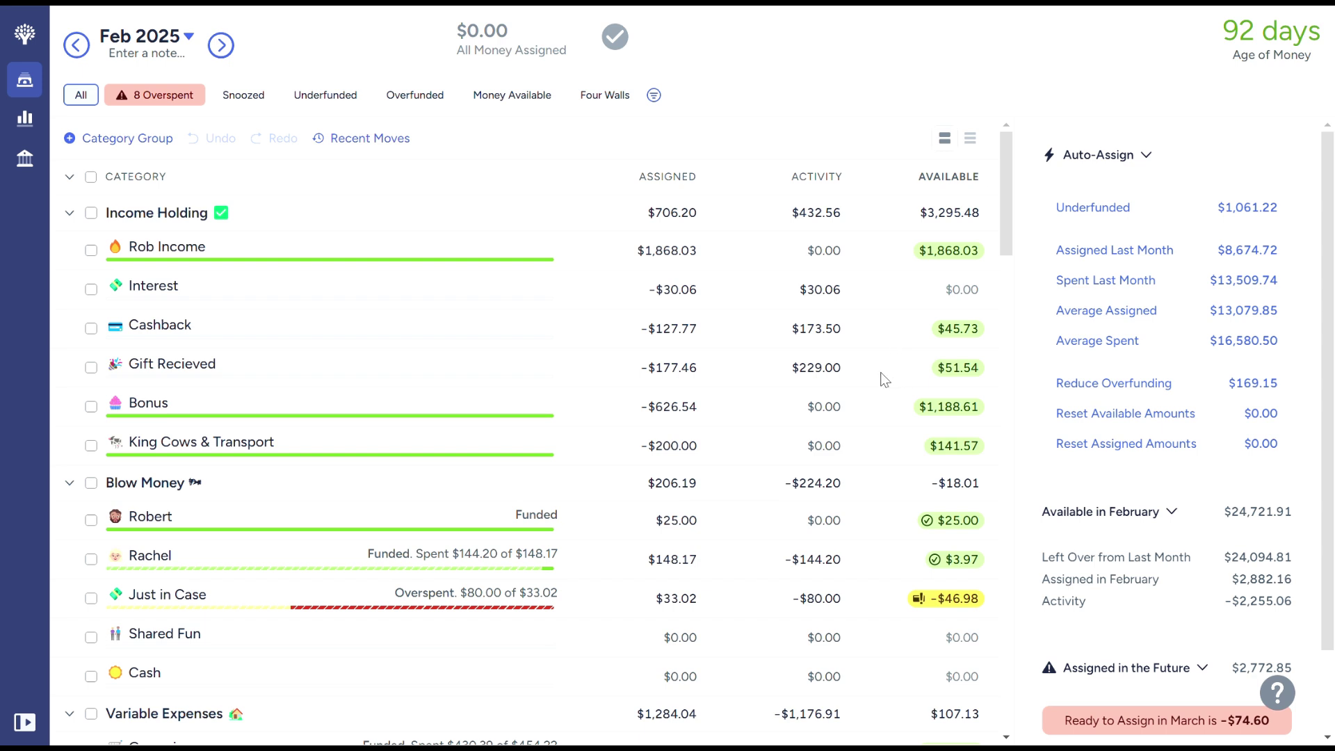
Inspect the details of the Bonus and King Cows & Transport categories in February 2025.
left_click(877, 415)
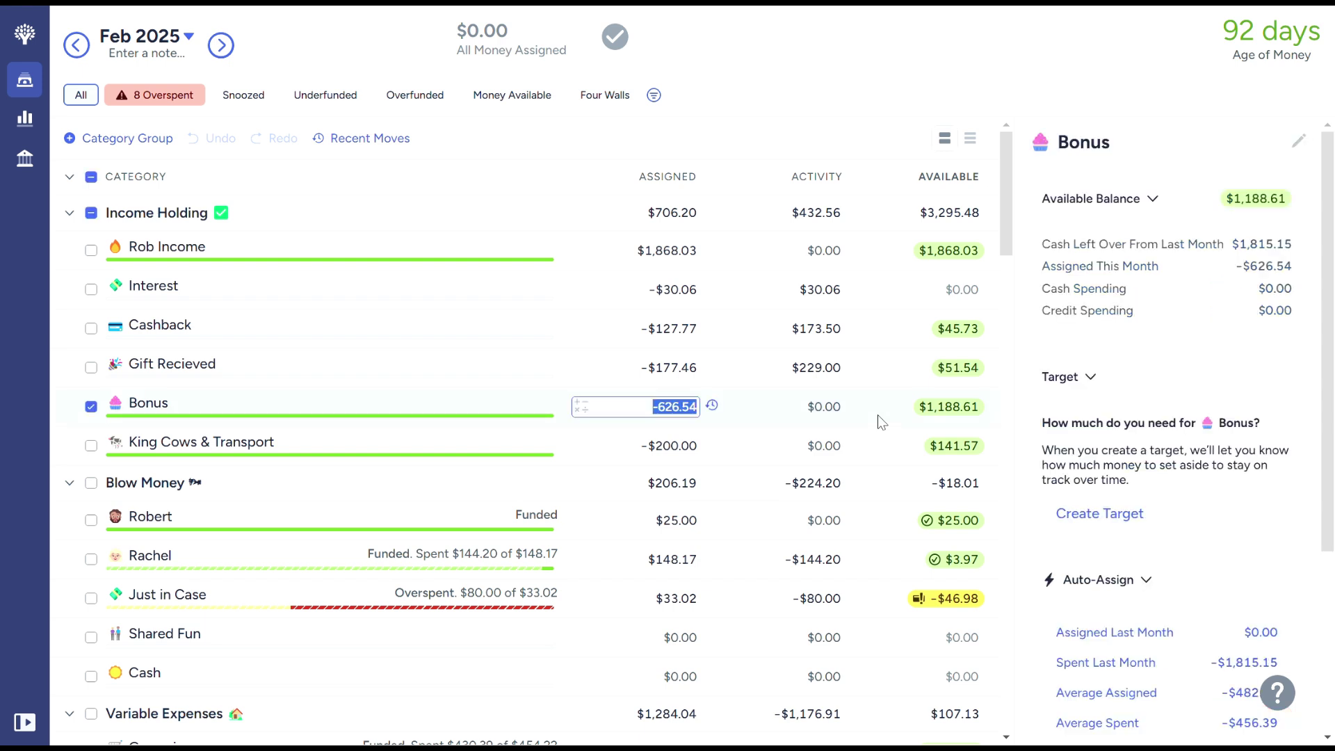
left_click(761, 458)
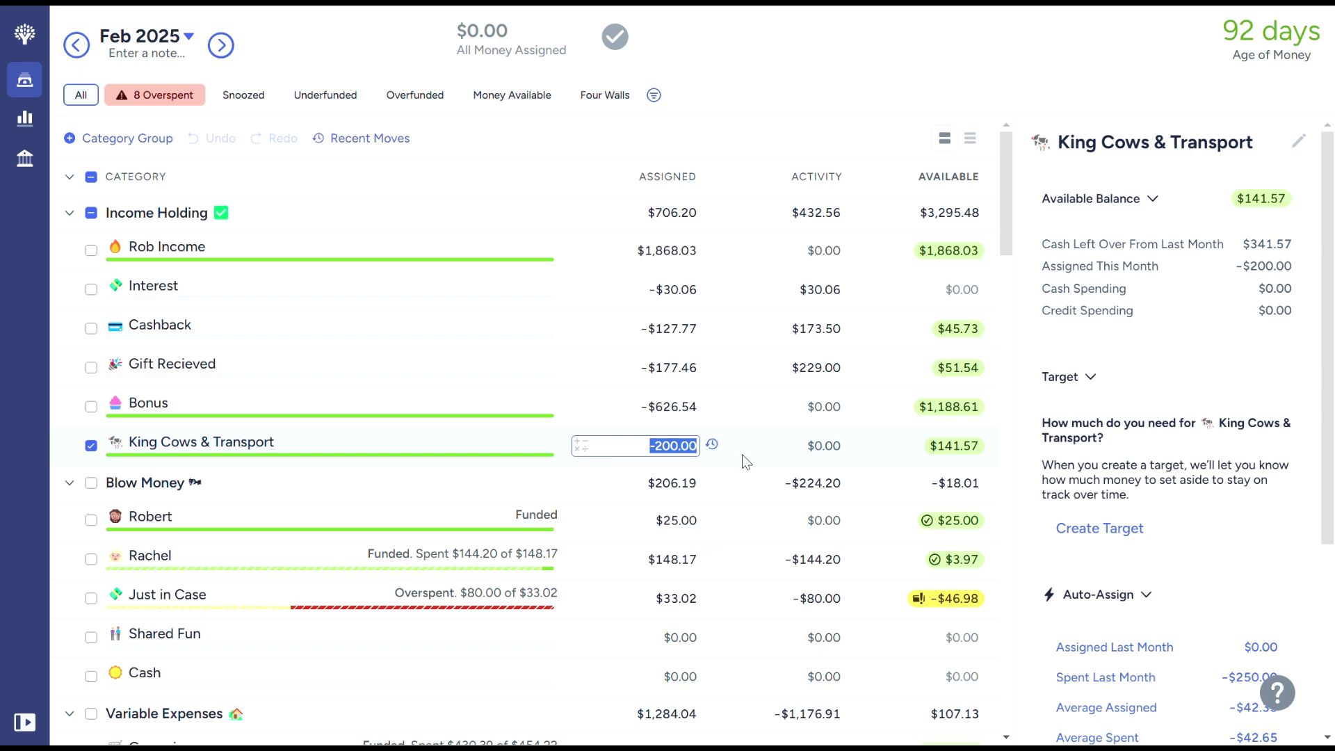
left_click(91, 450)
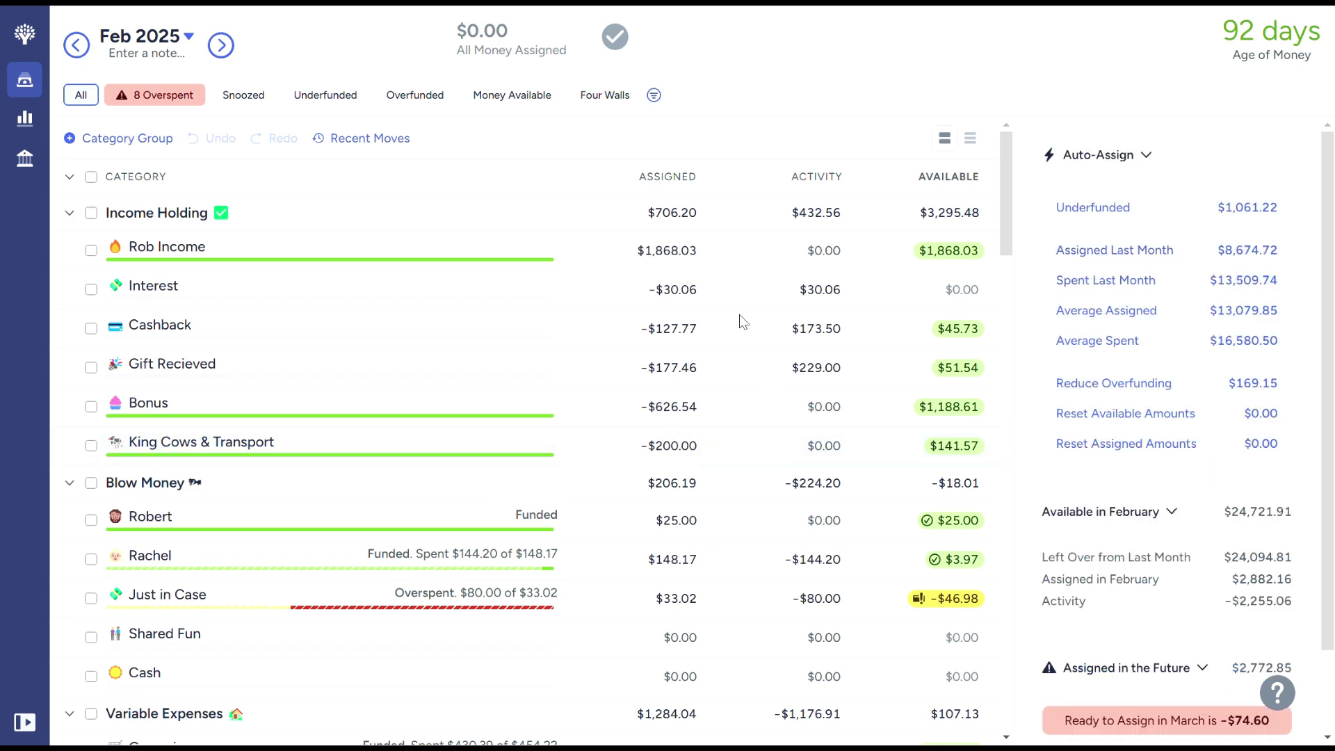
Set the February assigned amount of the first Income Holding category to $0.00.
left_click(692, 258)
key("BackSpace")
key("Return")
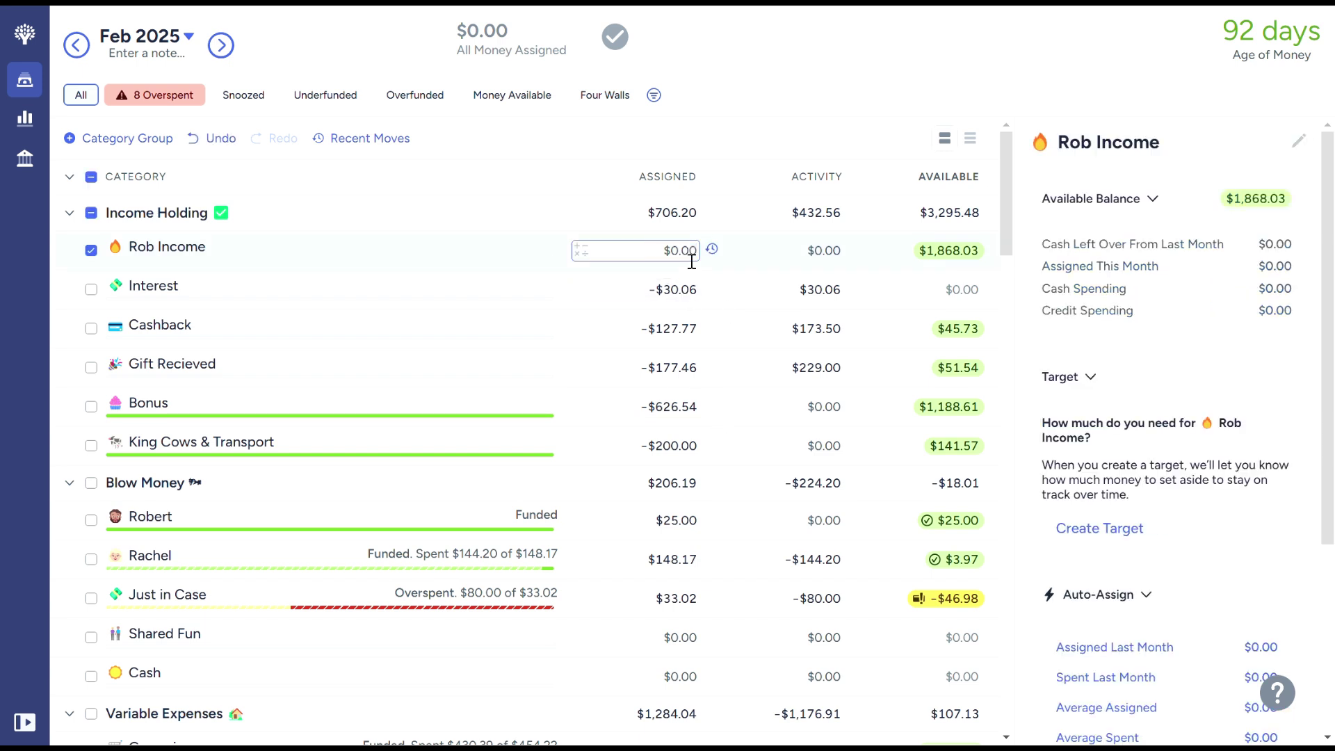
Move the full $45.73 available in Cashback to Ready to Assign.
left_click(695, 326)
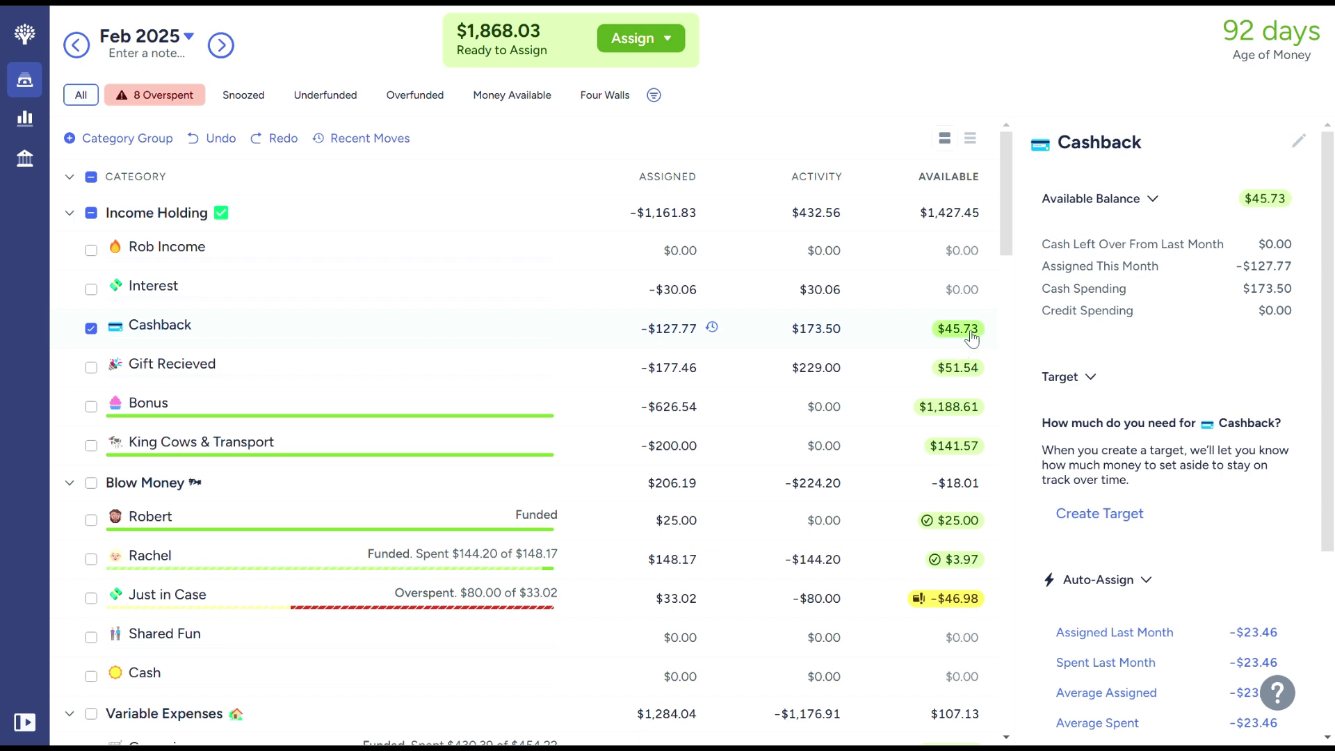
left_click(963, 330)
left_click(946, 463)
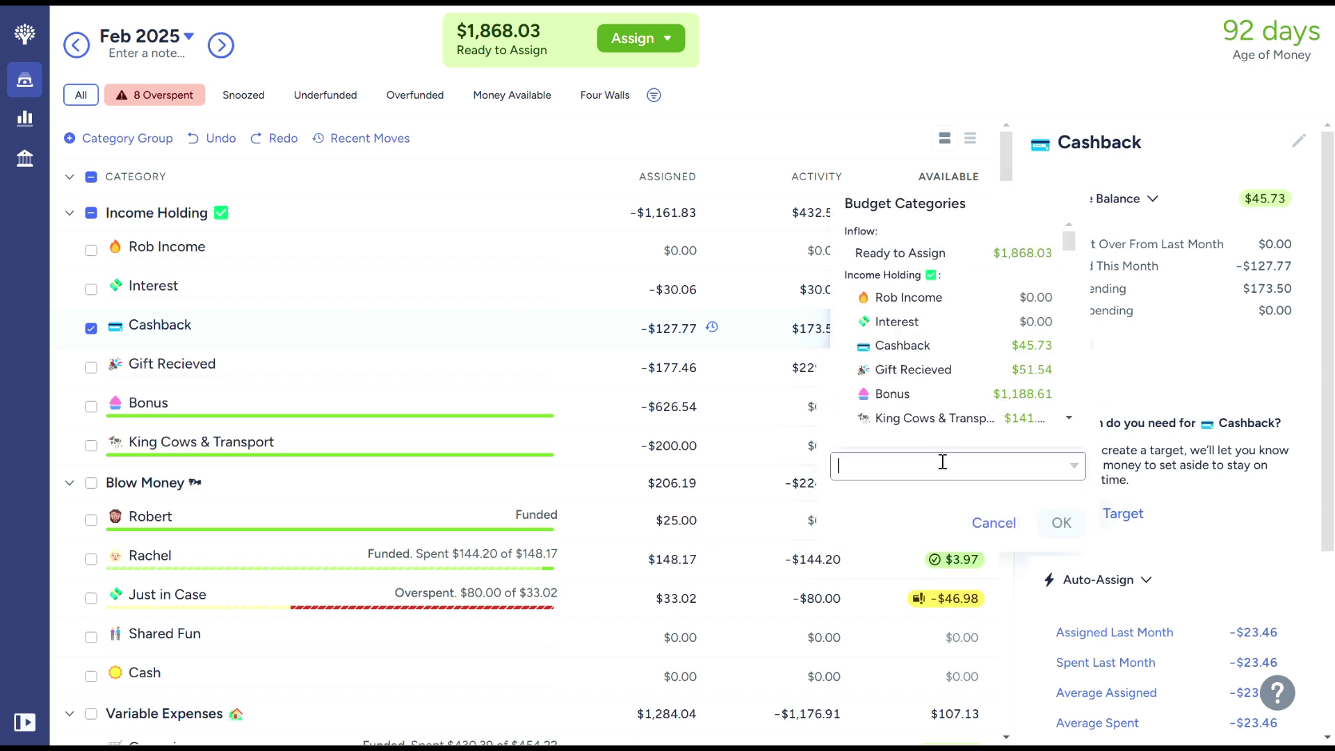
left_click(987, 256)
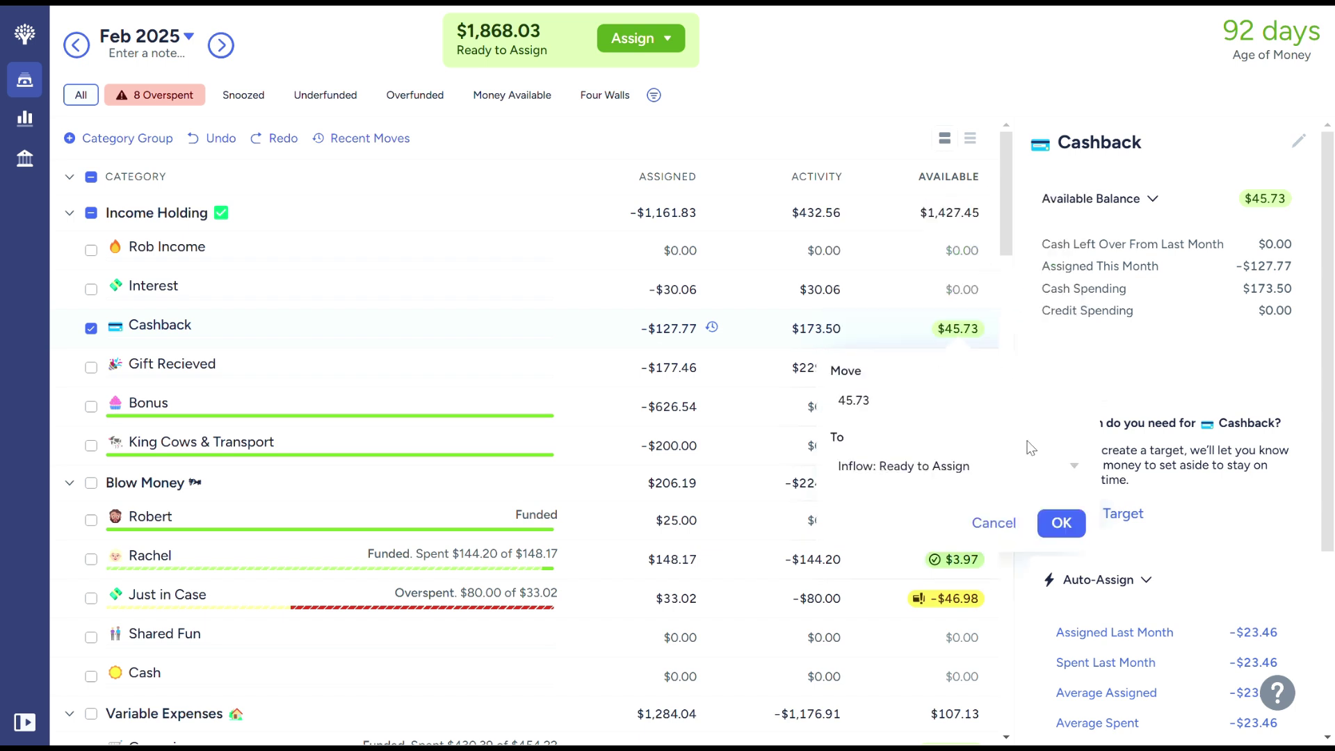
left_click(1061, 523)
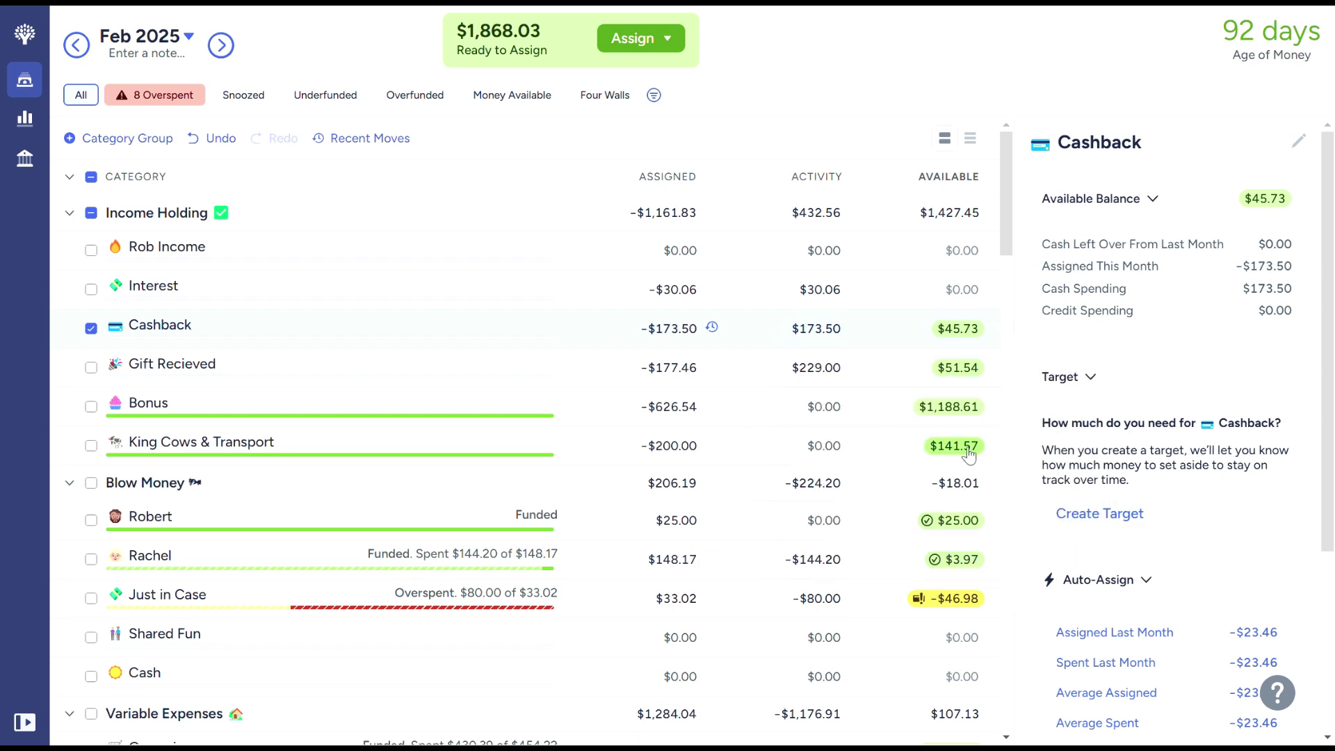
Move the full $51.54 available in Gift Recieved to Ready to Assign, and collapse the Income Holding group.
left_click(967, 368)
left_click(970, 515)
type("re")
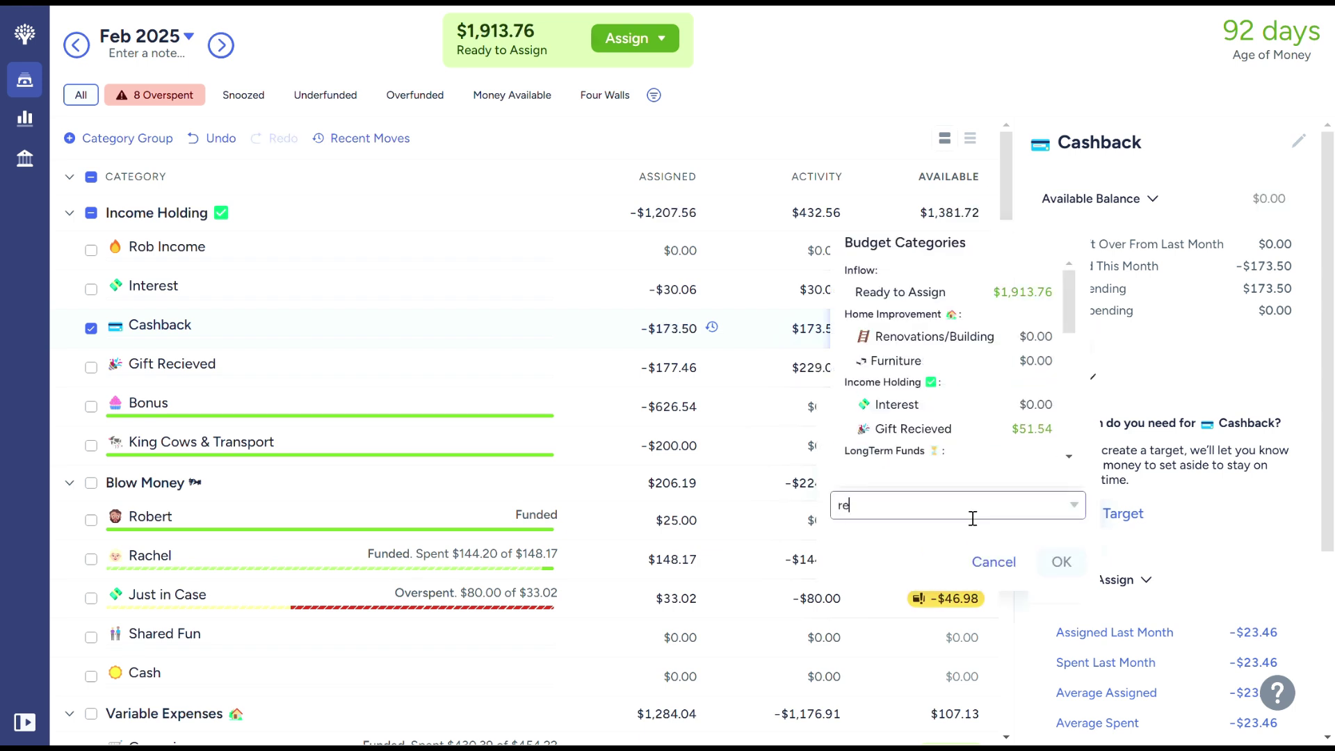
left_click(991, 292)
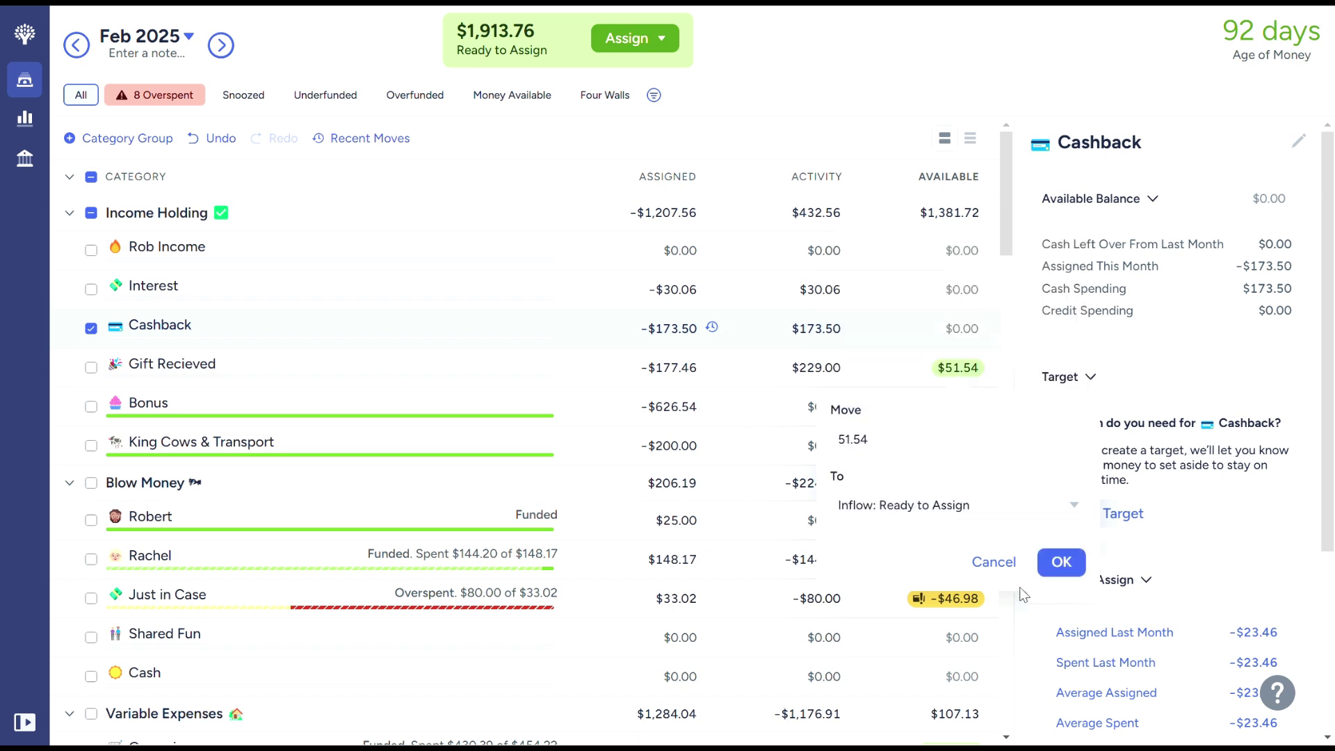
left_click(1061, 562)
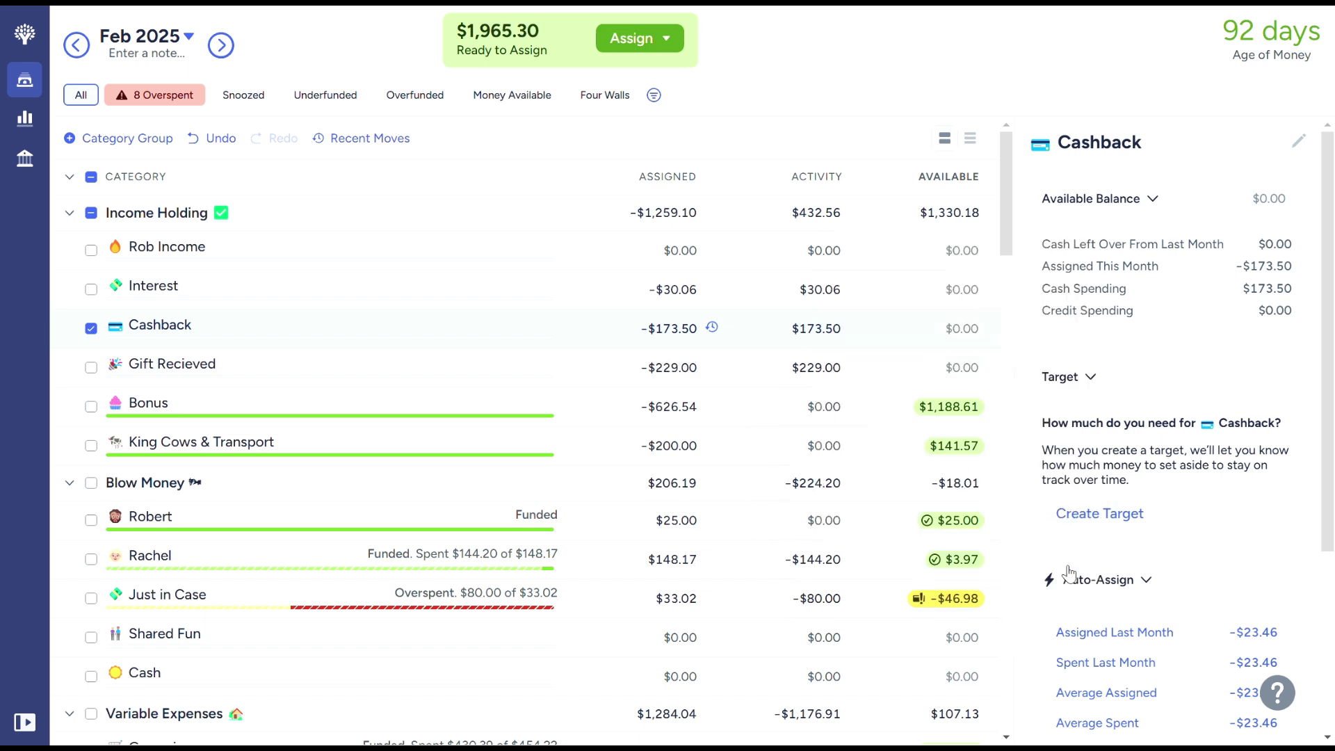
left_click(92, 328)
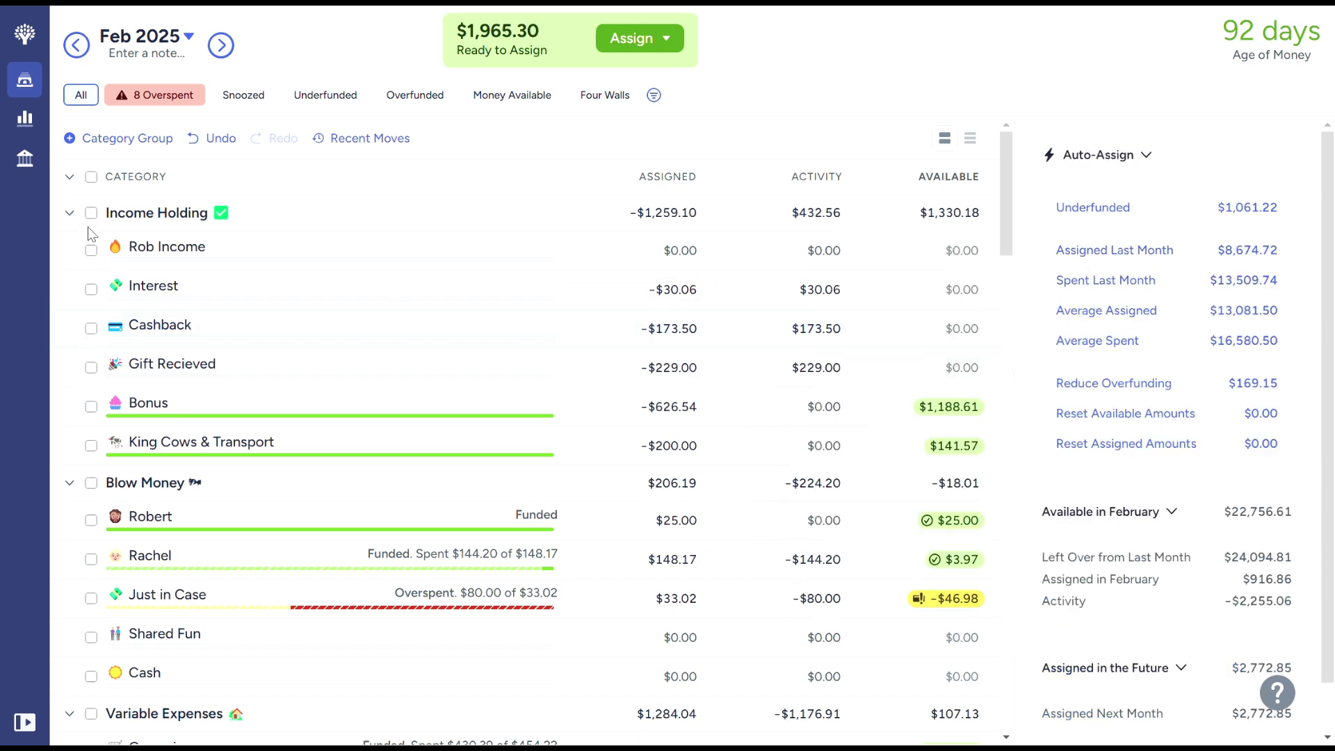
left_click(72, 215)
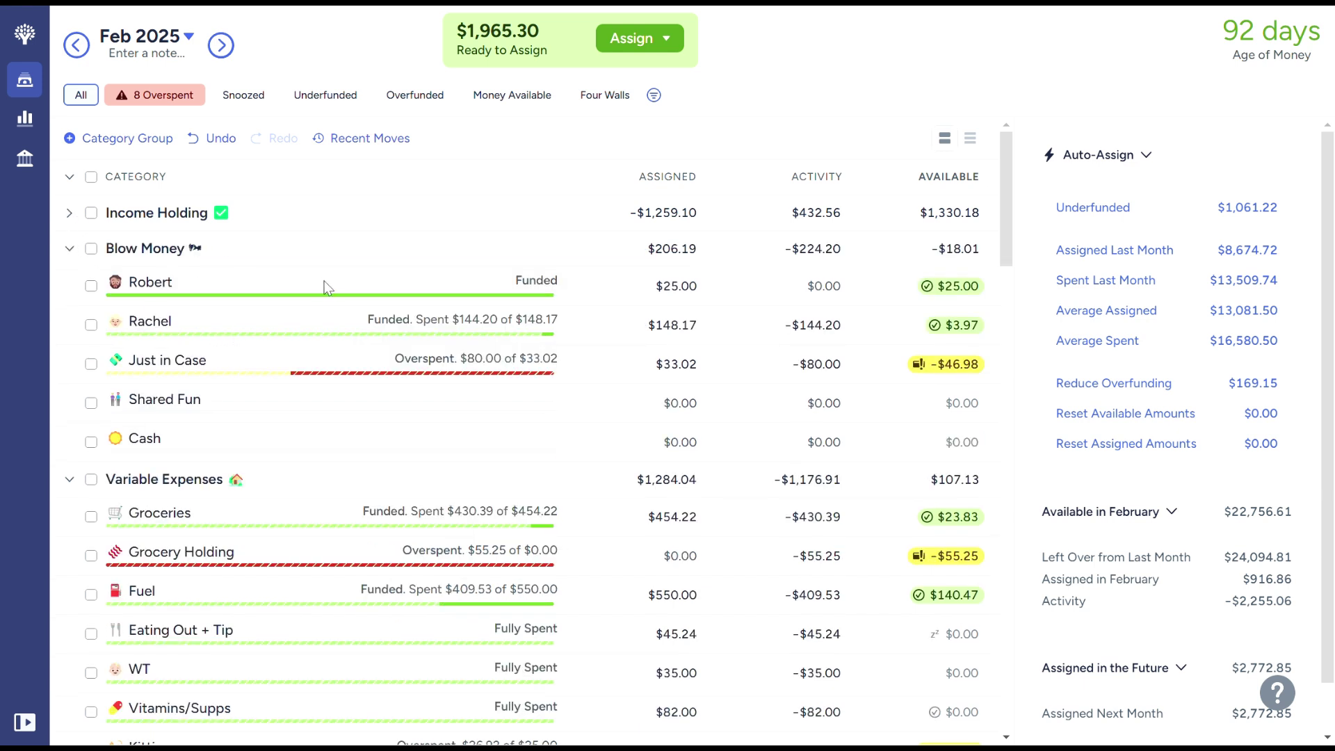
Move the full $3.97 available in the second Blow Money category to Ready to Assign.
left_click(674, 409)
key("Escape")
left_click(971, 336)
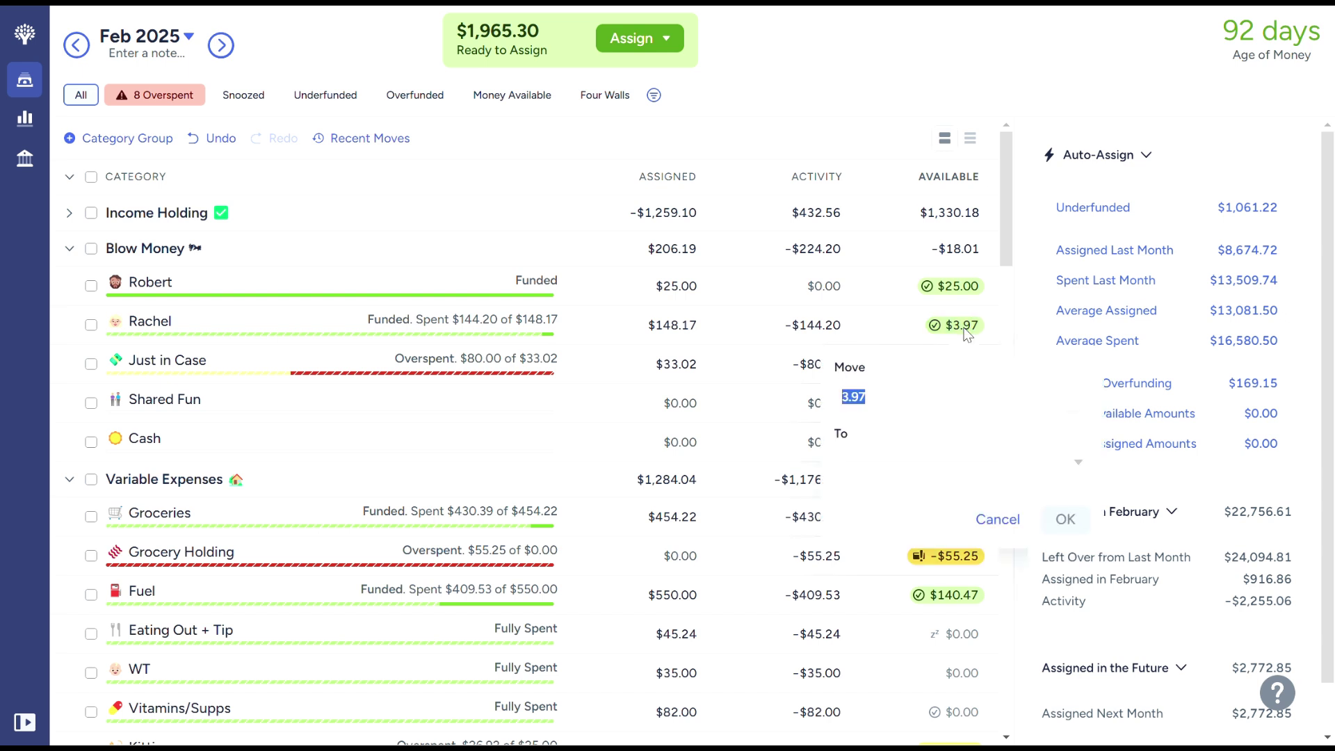
left_click(907, 475)
type("re")
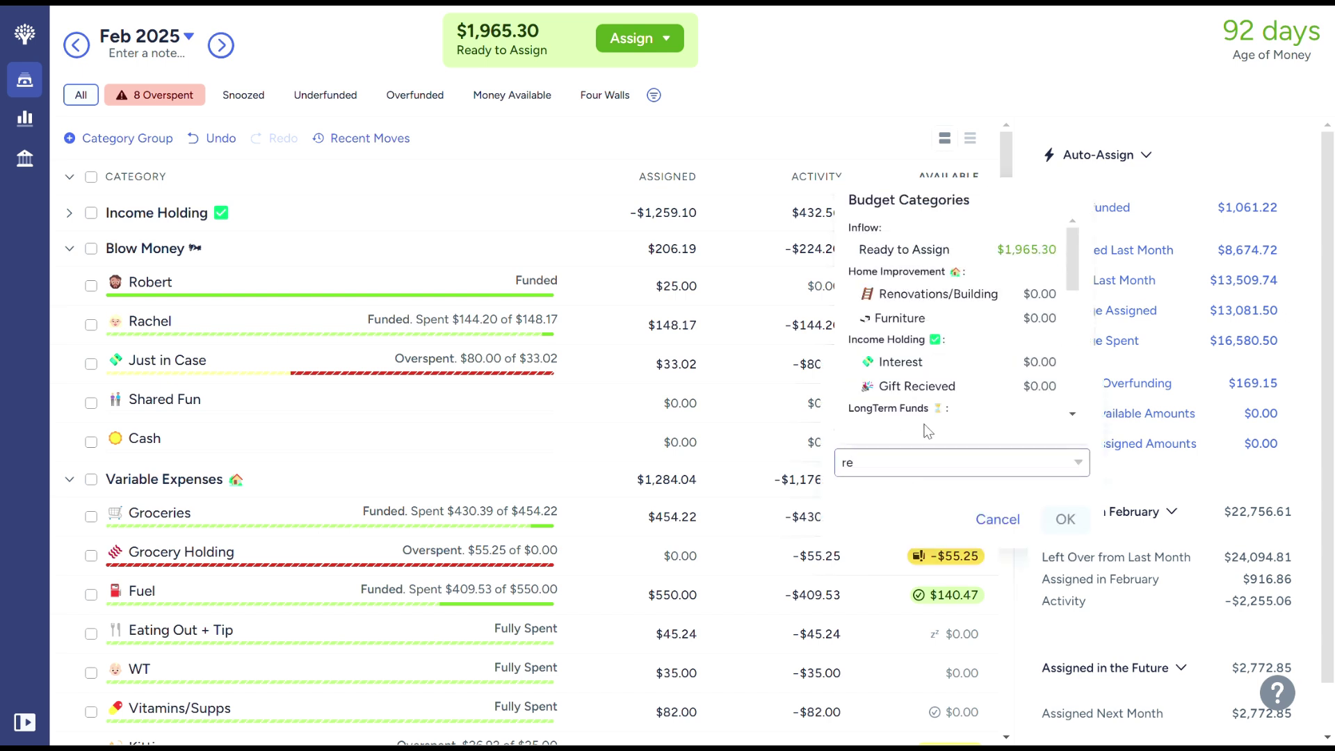
left_click(1023, 250)
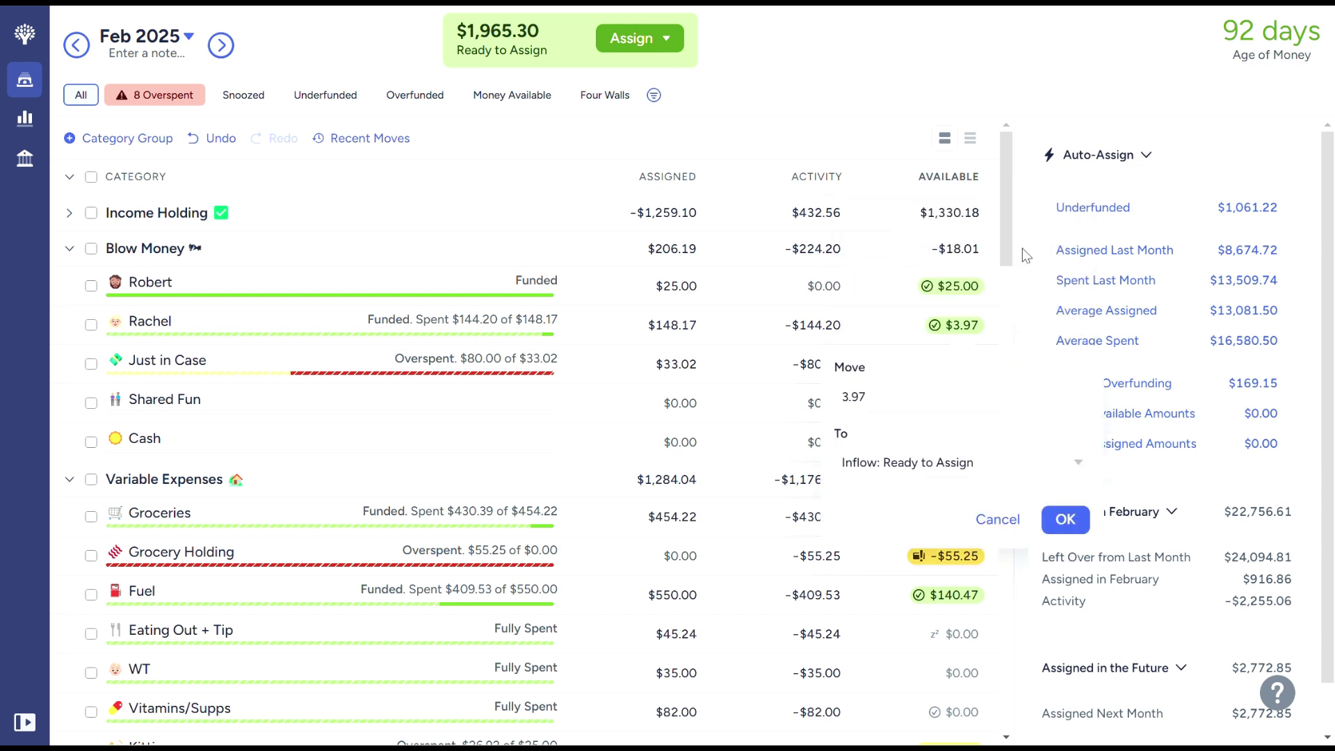
left_click(1065, 519)
Cover the overspending in Just in Case with money from Ready to Assign and clear the category selection.
left_click(875, 379)
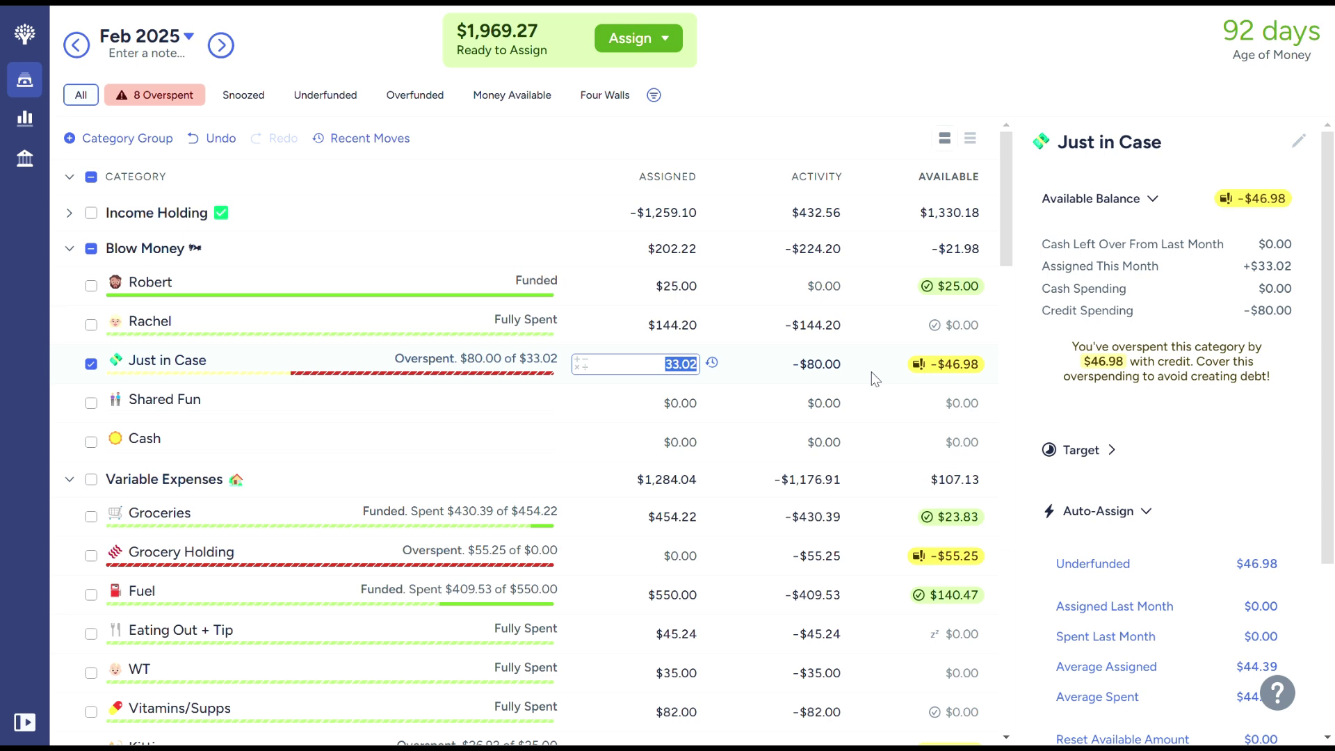
left_click(967, 367)
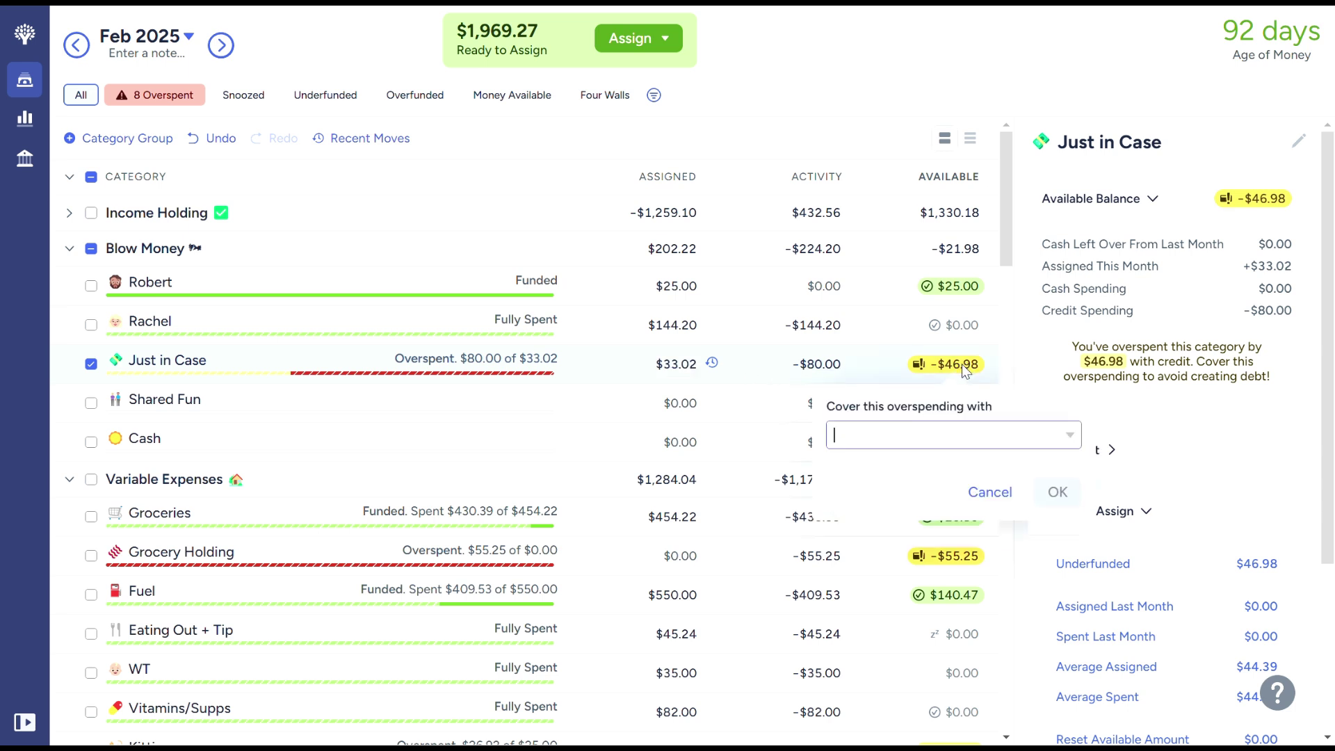
left_click(926, 424)
left_click(946, 520)
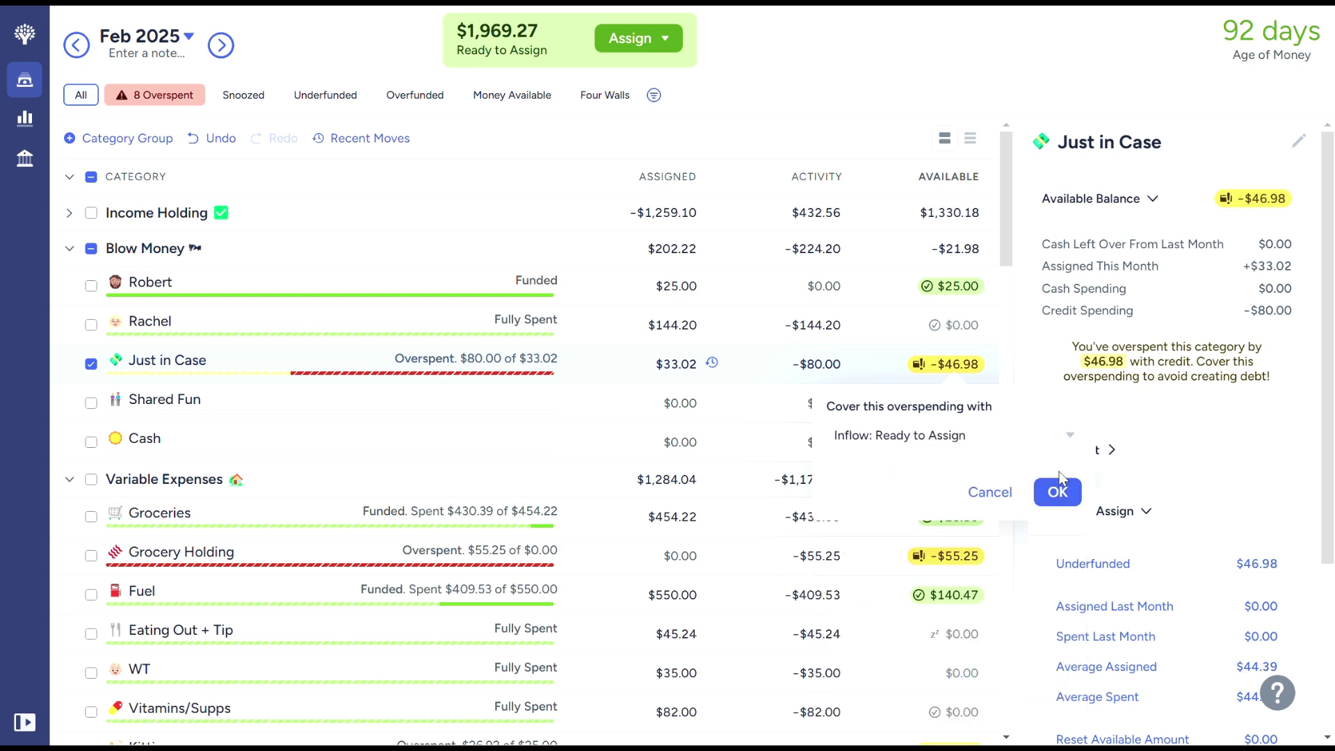
left_click(1059, 491)
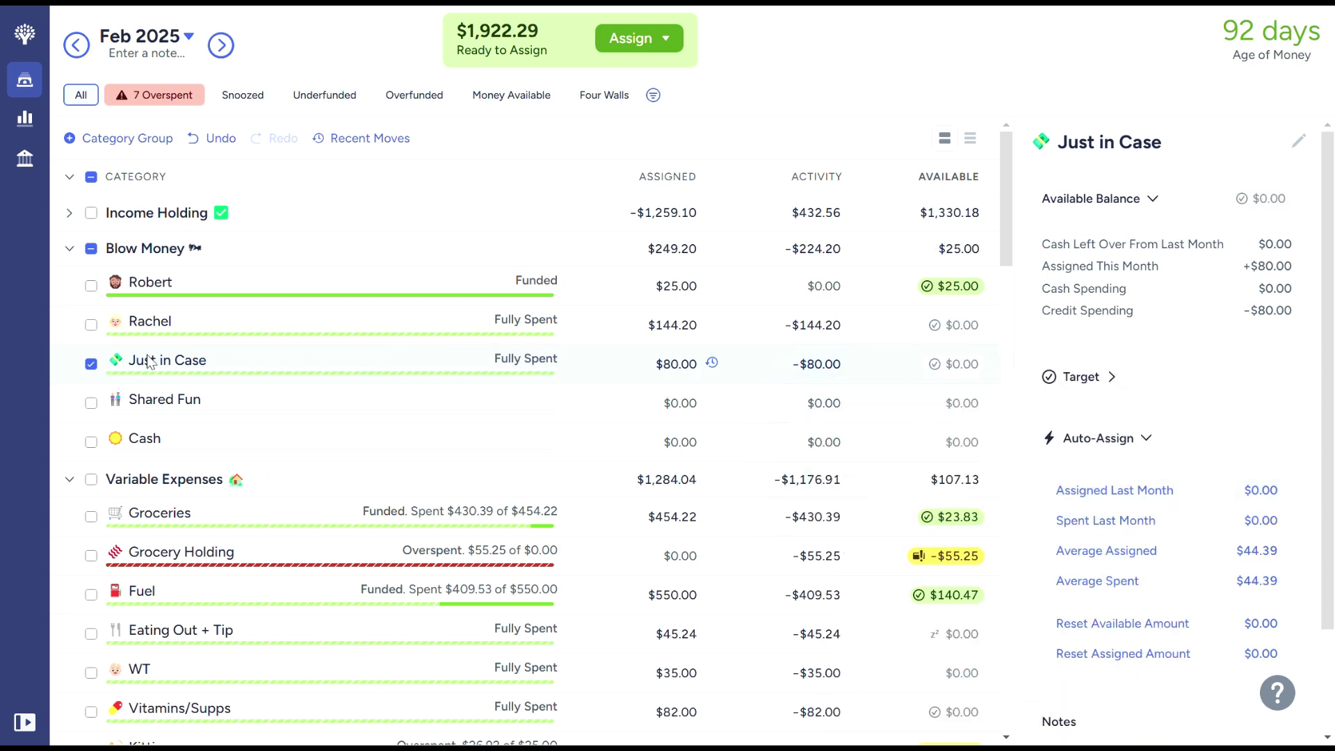
left_click(91, 364)
Move the full $23.83 available in Groceries to Grocery Holding.
scroll(521, 494, "down", 4)
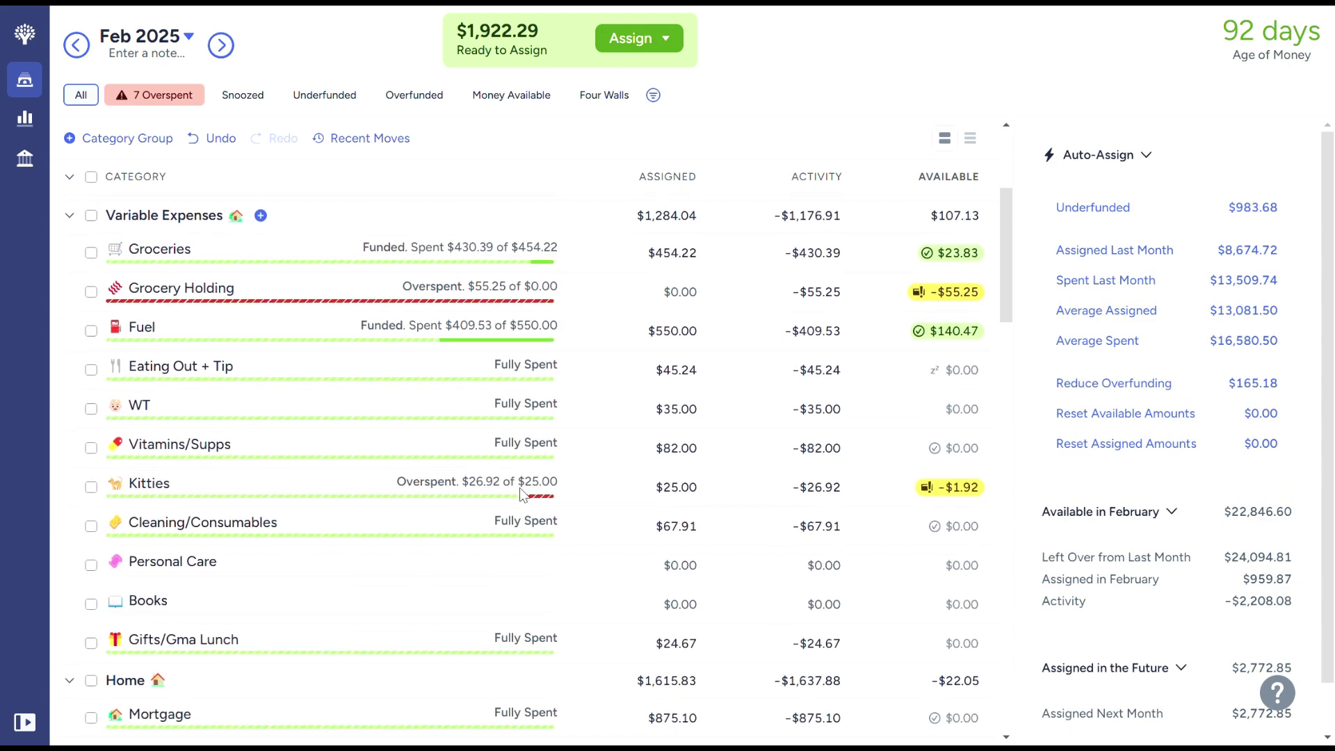
left_click(976, 256)
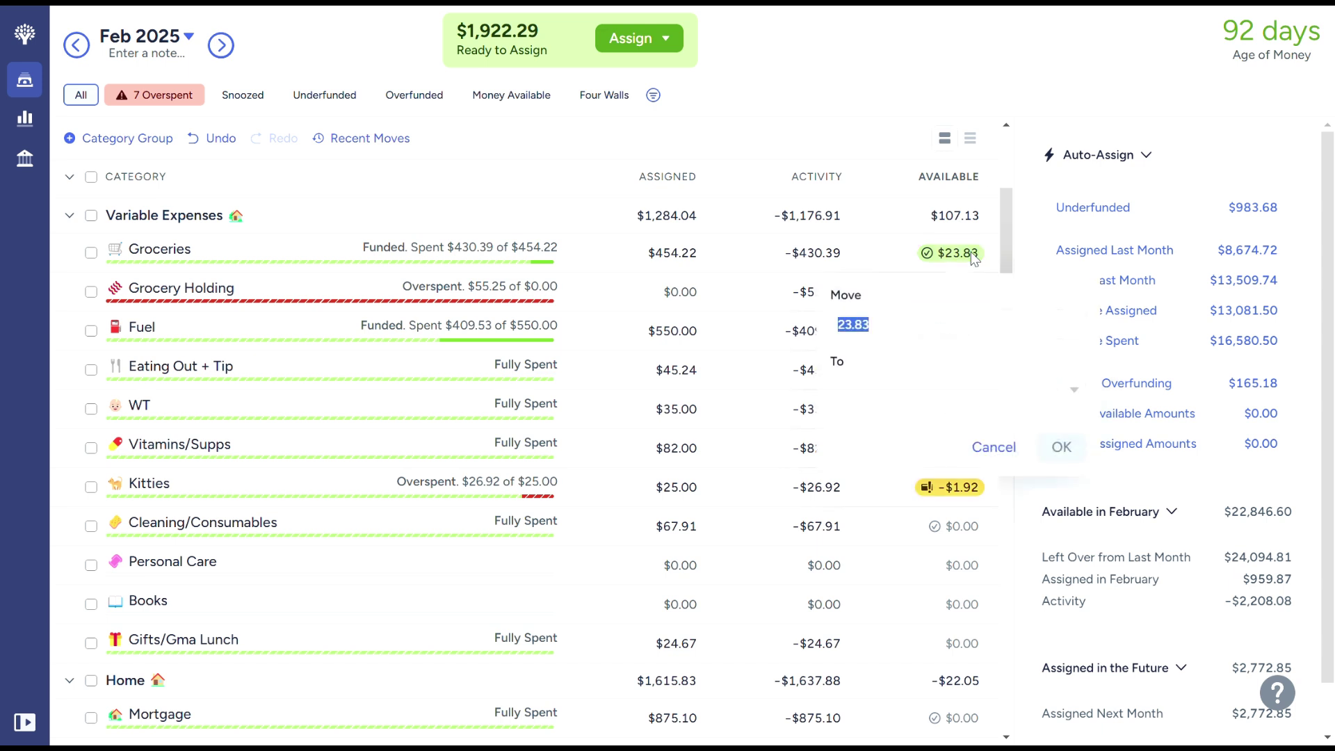
left_click(945, 394)
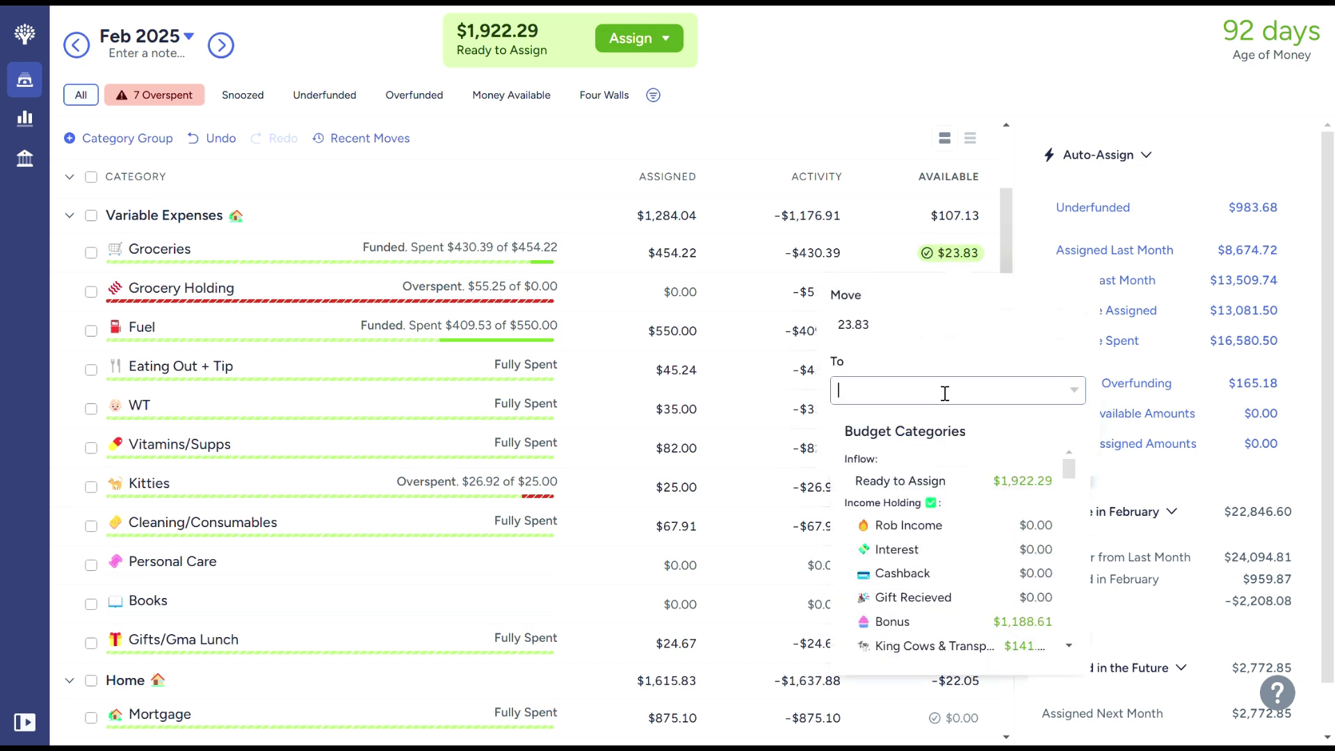
type("gr")
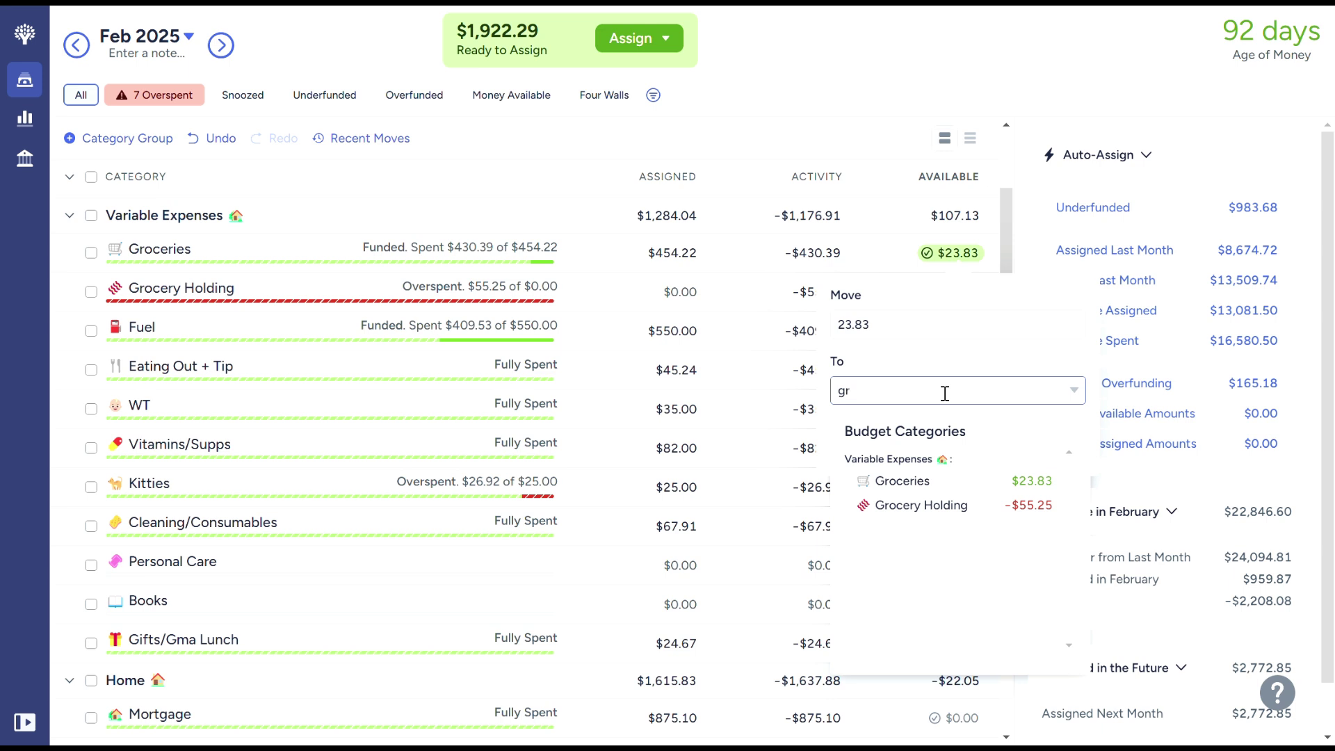
left_click(1000, 511)
left_click(1079, 453)
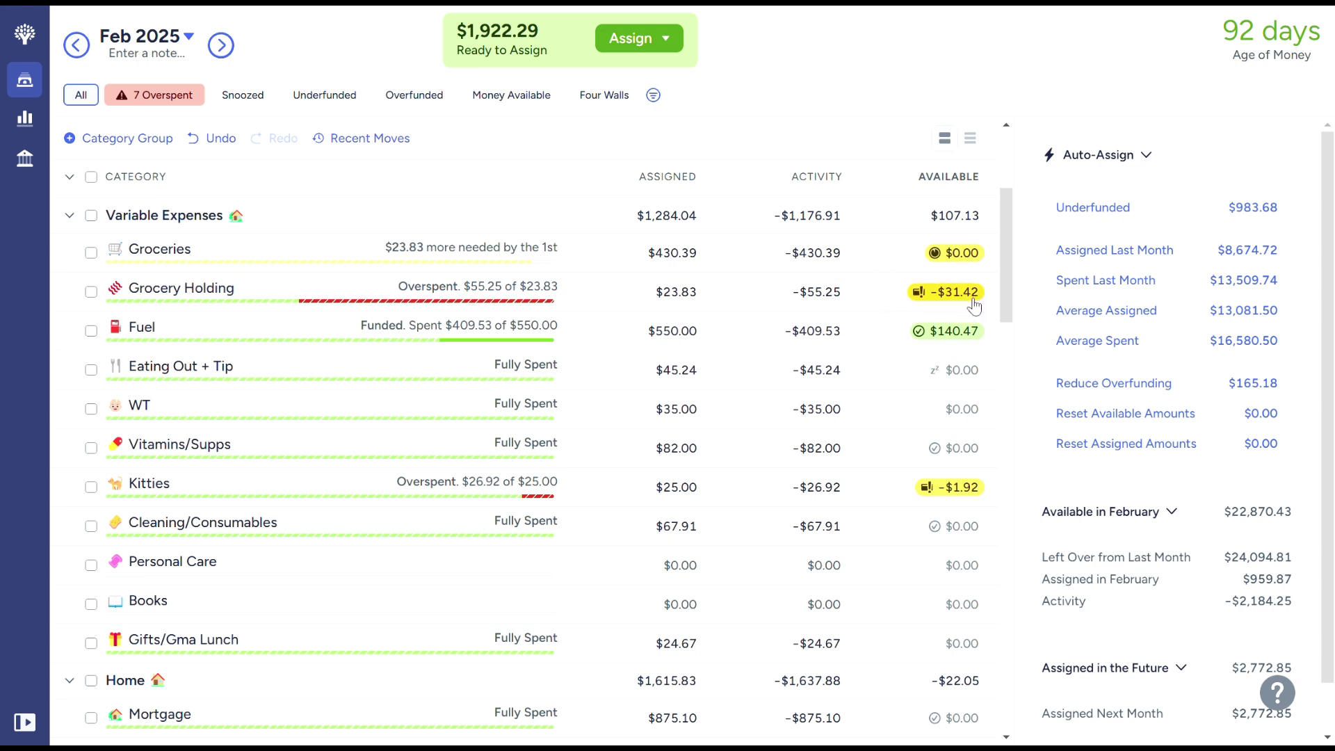
Reduce the amount assigned to Groceries in March 2025 by $31.42.
left_click(222, 46)
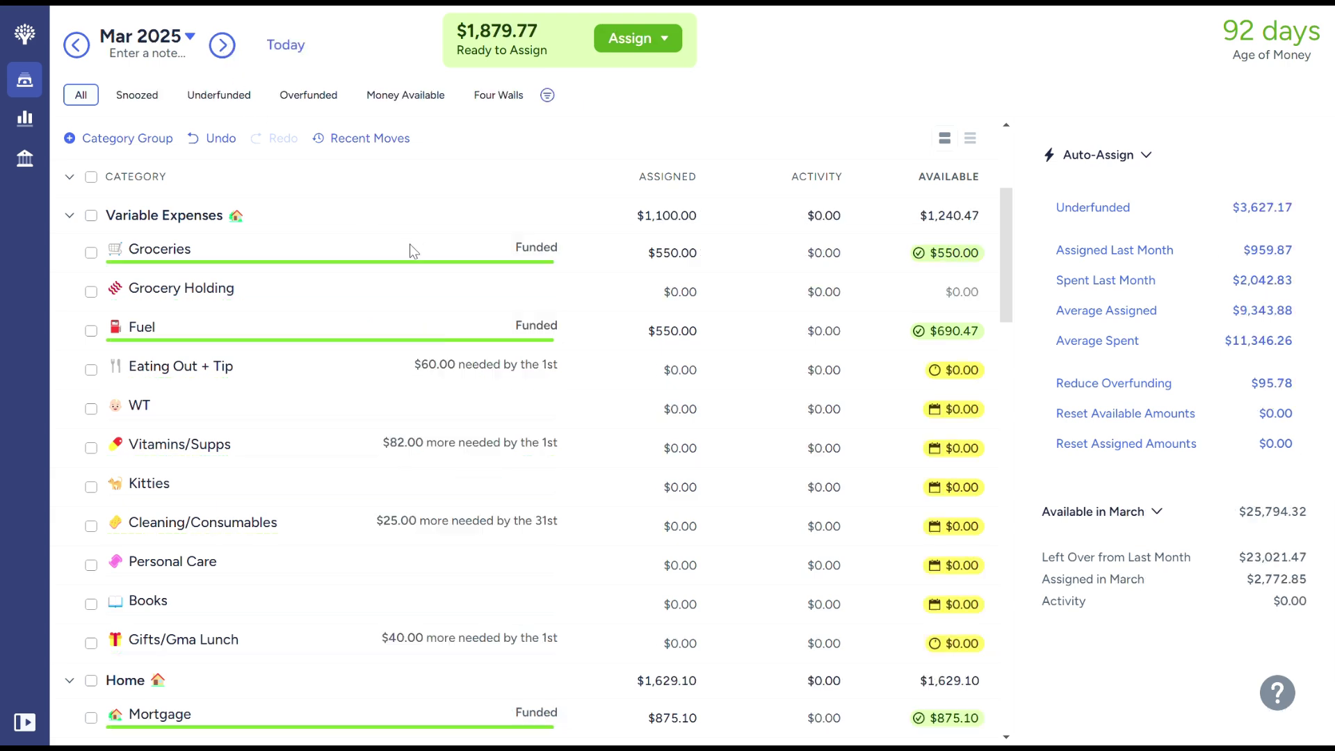
left_click(694, 264)
type("-31.42")
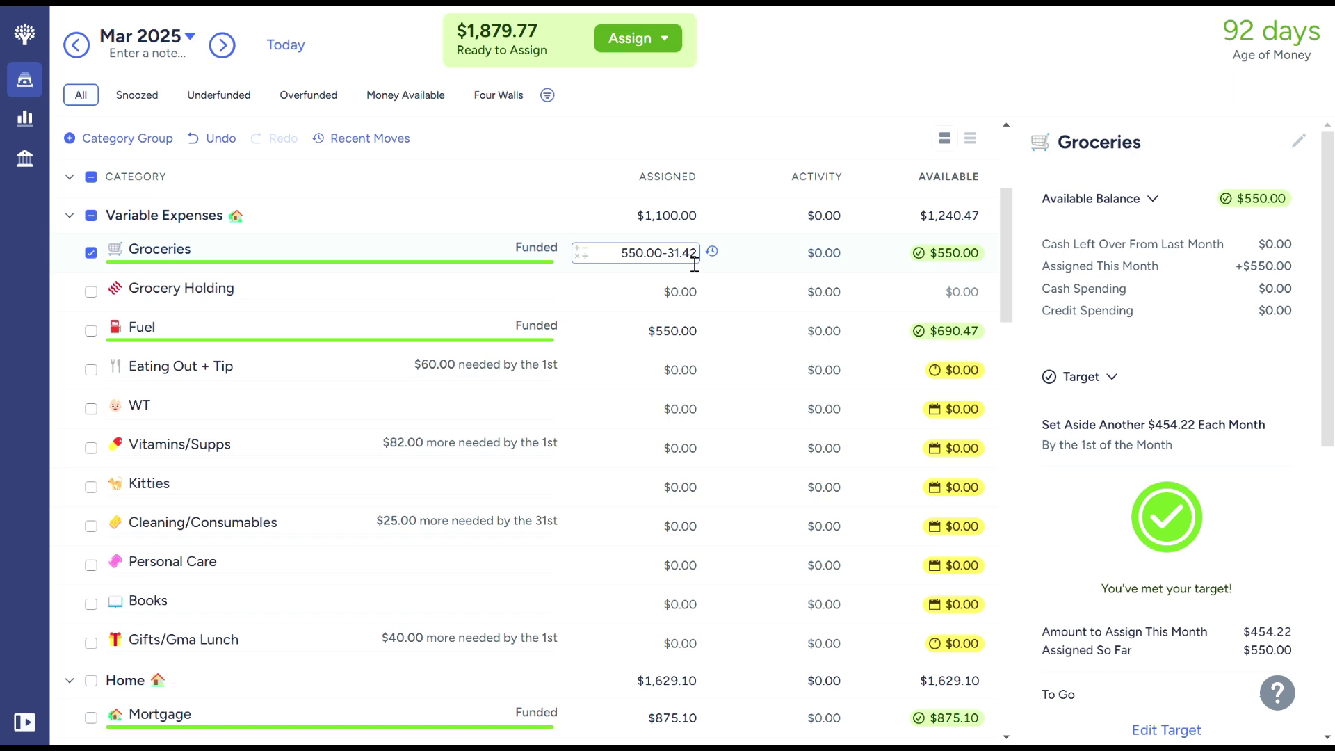
key("Return")
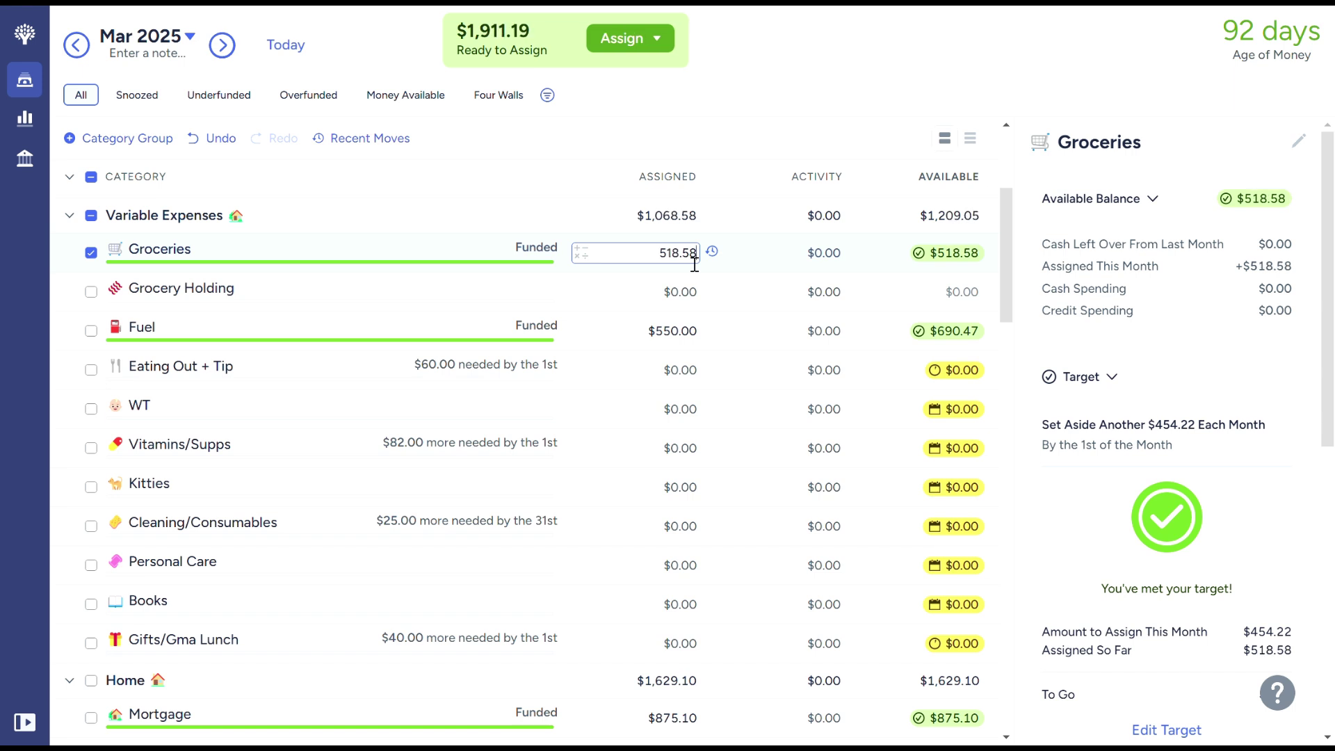
left_click(90, 253)
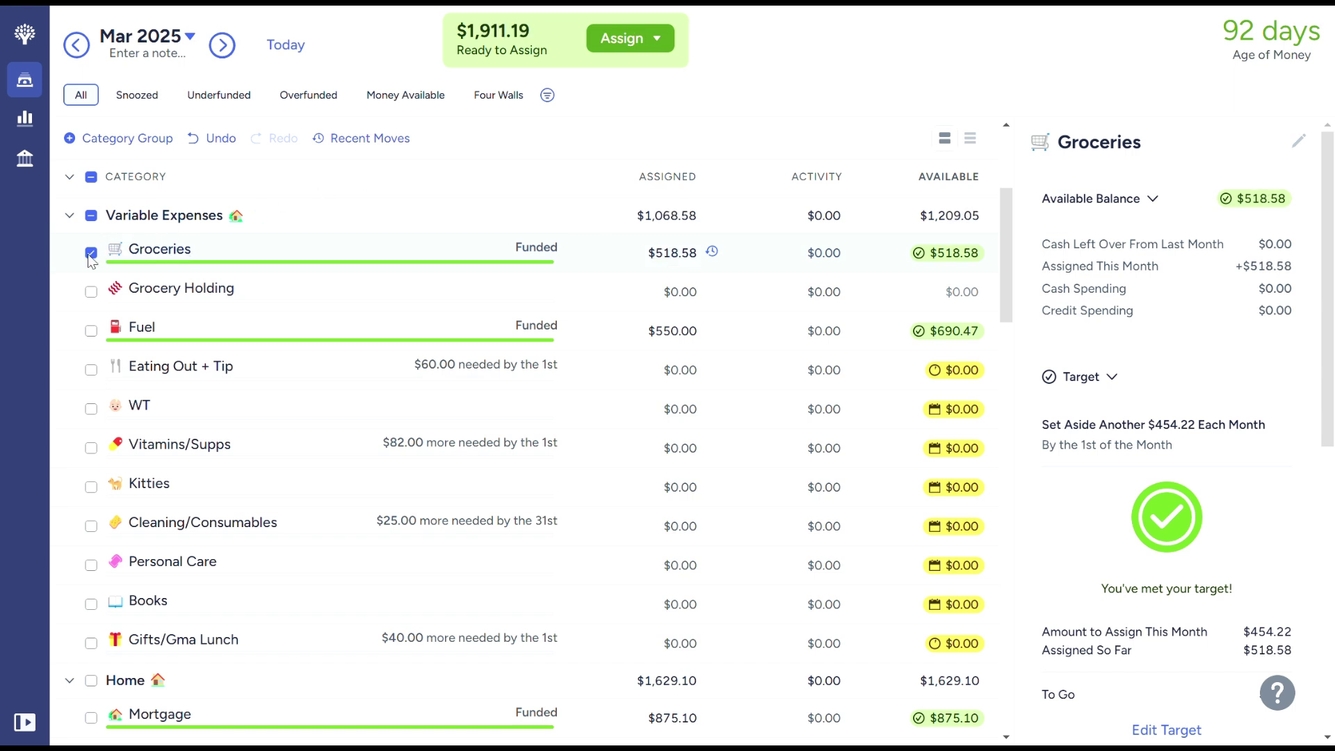
Cover the remaining February 2025 overspending in Grocery Holding with money from Ready to Assign.
left_click(80, 46)
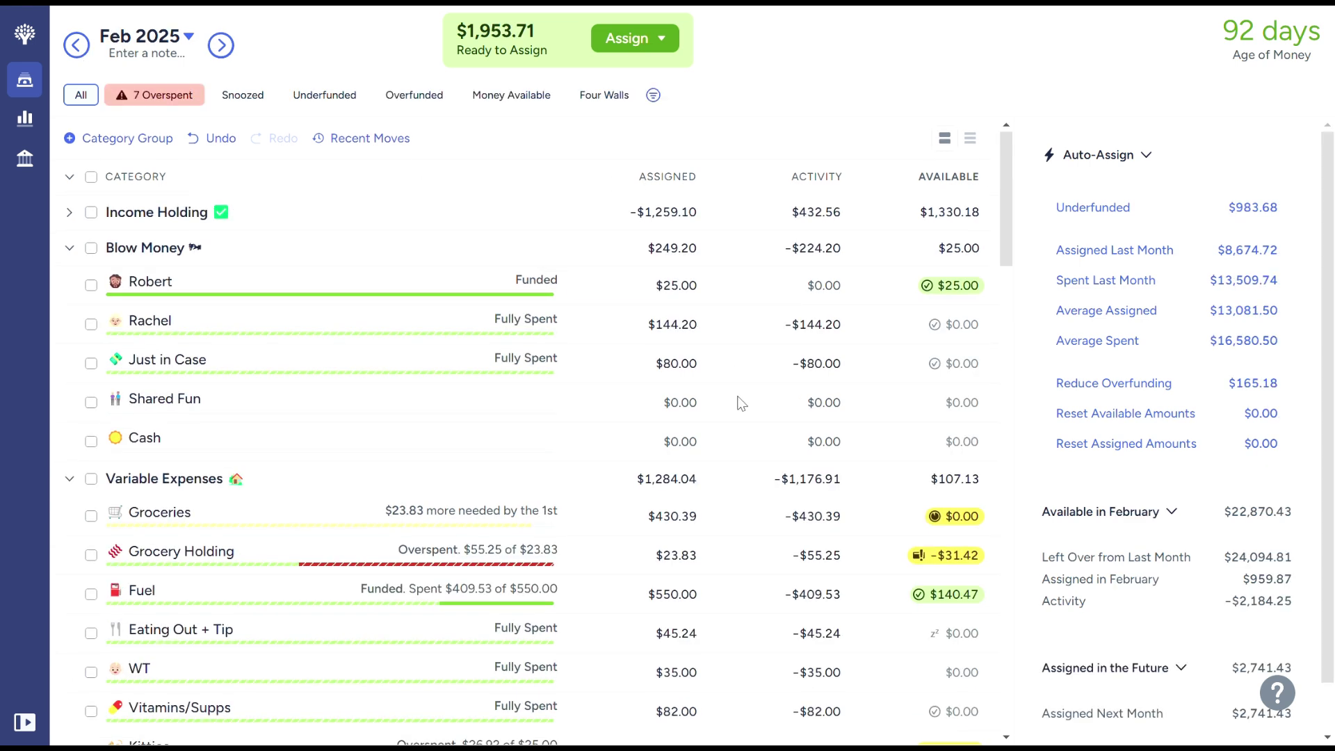
left_click(972, 566)
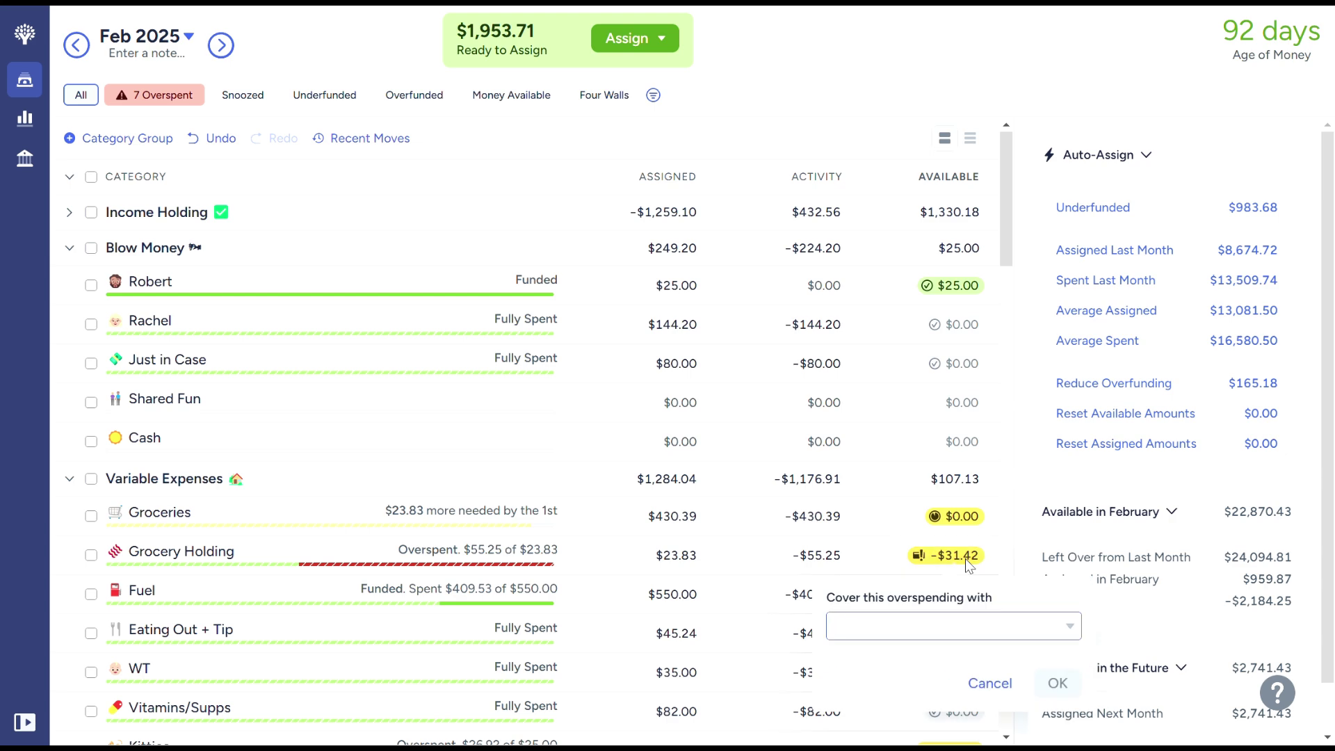
type("re")
left_click(970, 412)
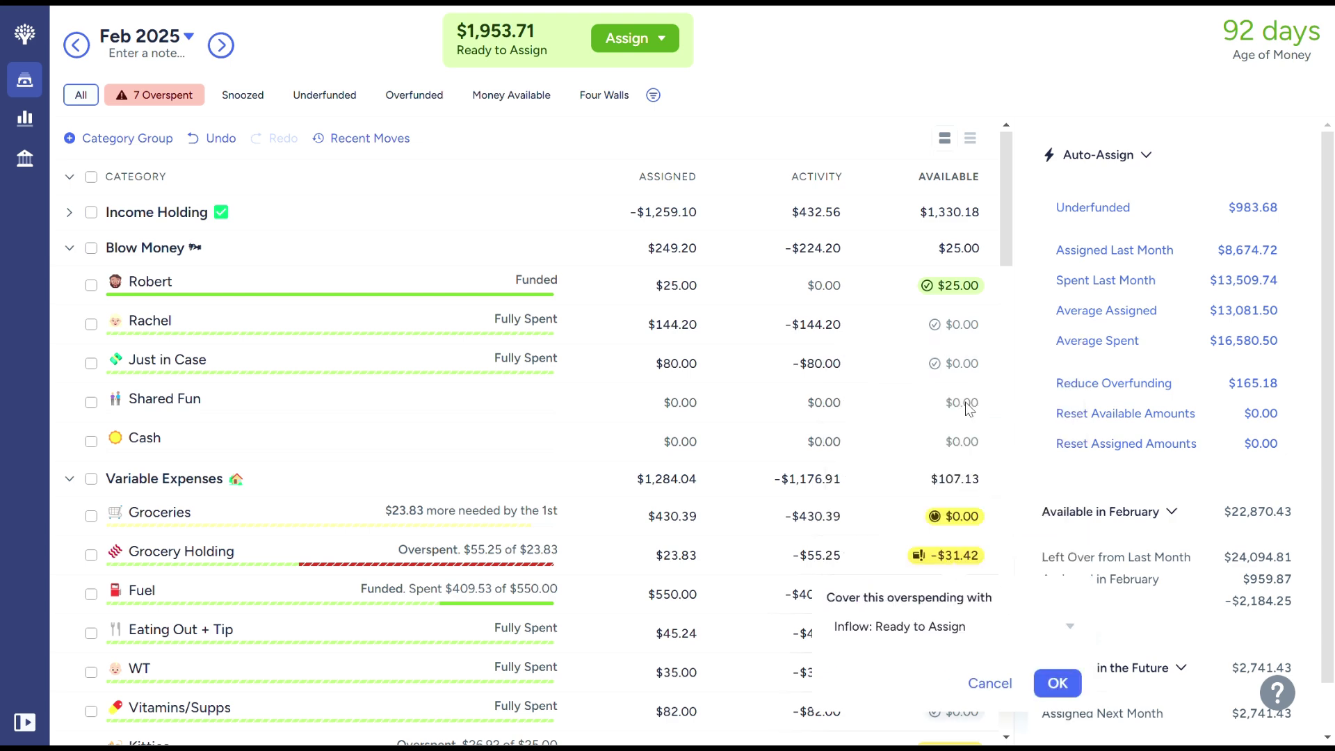
left_click(1059, 683)
scroll(895, 368, "down", 3)
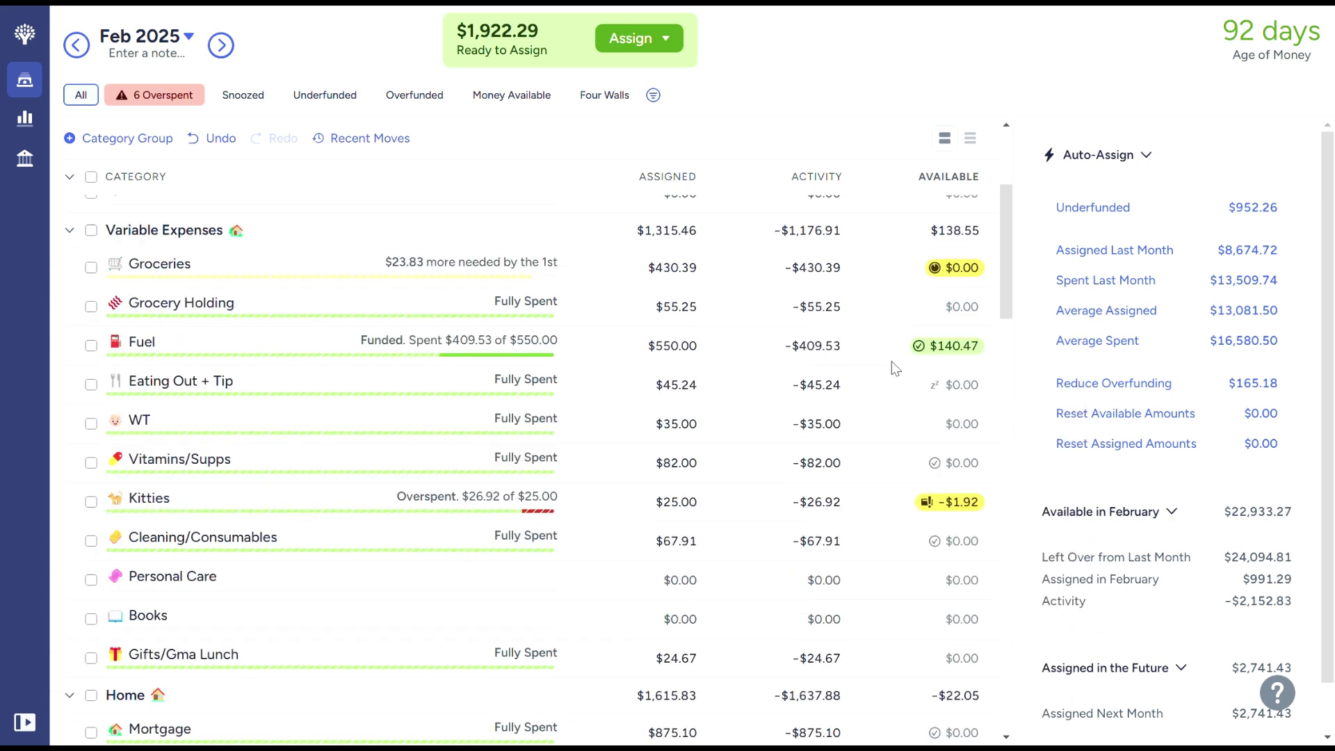
scroll(895, 368, "up", 1)
scroll(895, 369, "down", 2)
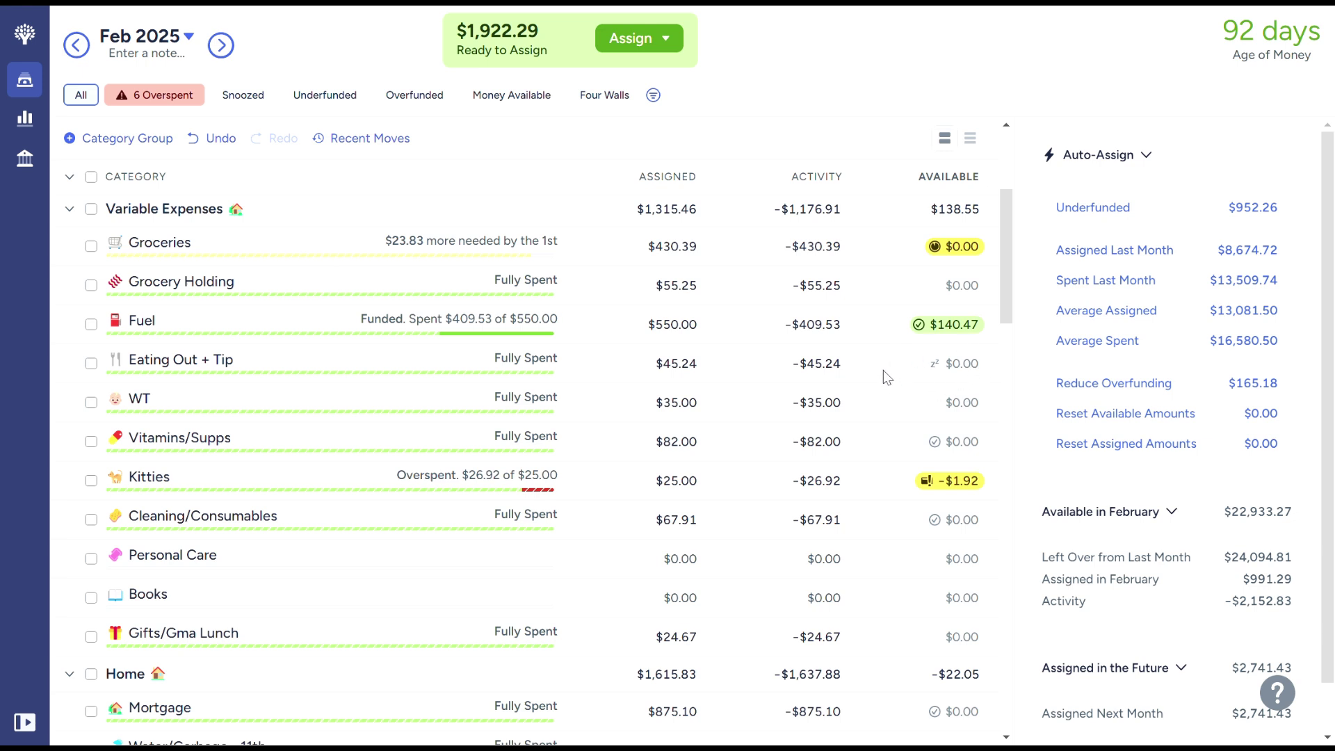
scroll(857, 400, "down", 1)
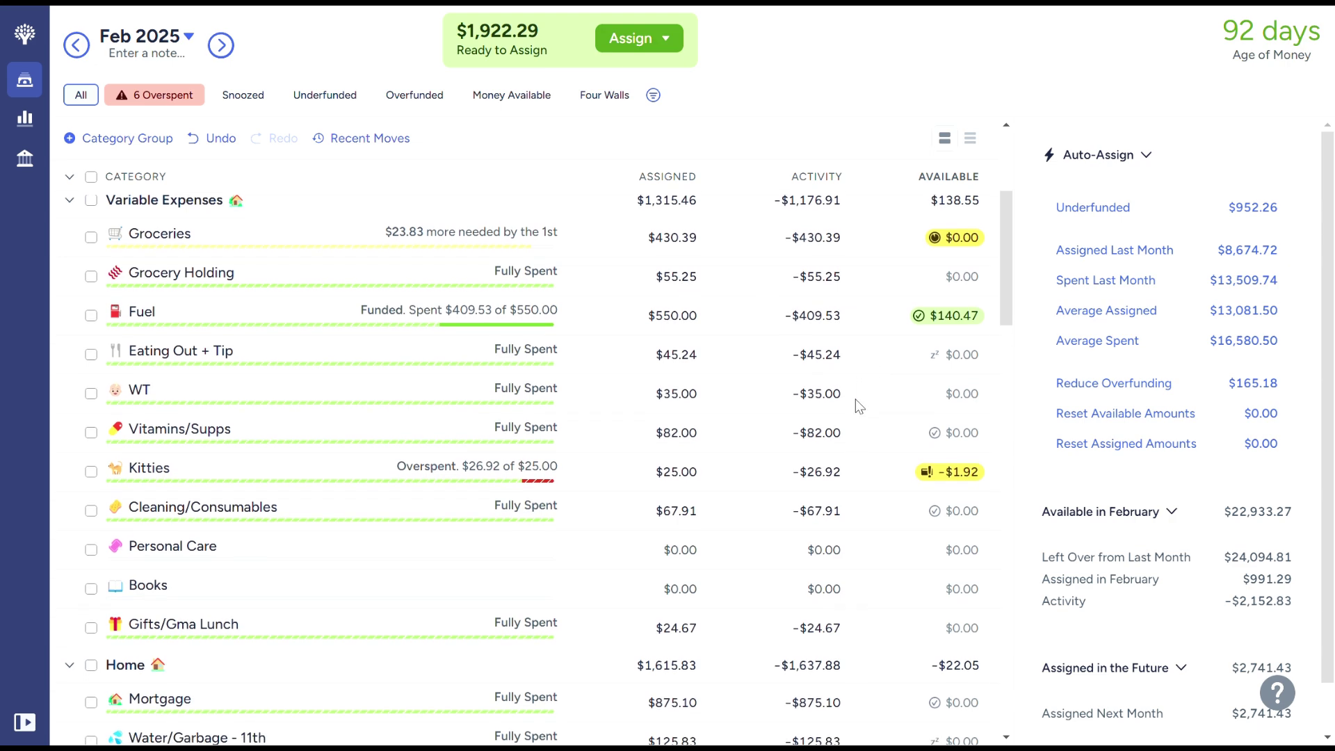
Cover the February 2025 overspending in Kitties with money from Ready to Assign.
scroll(859, 406, "down", 4)
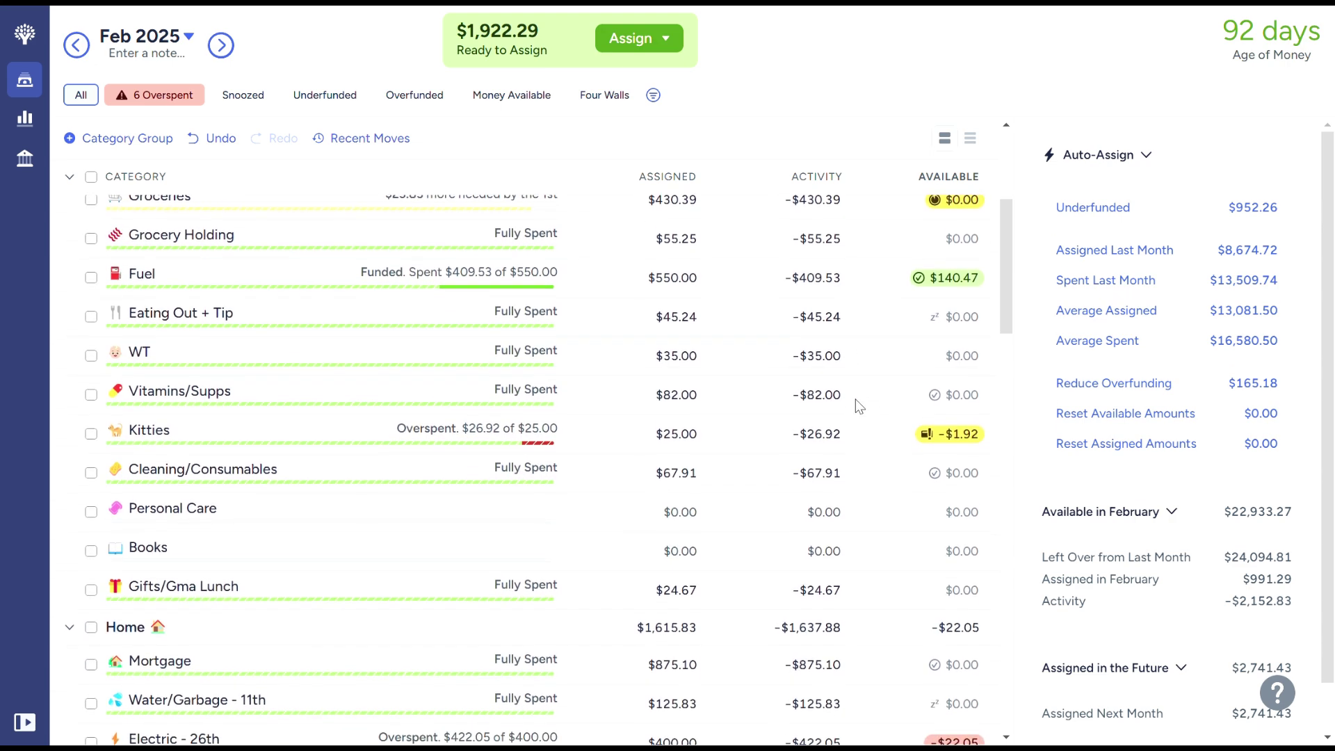
scroll(860, 400, "down", 1)
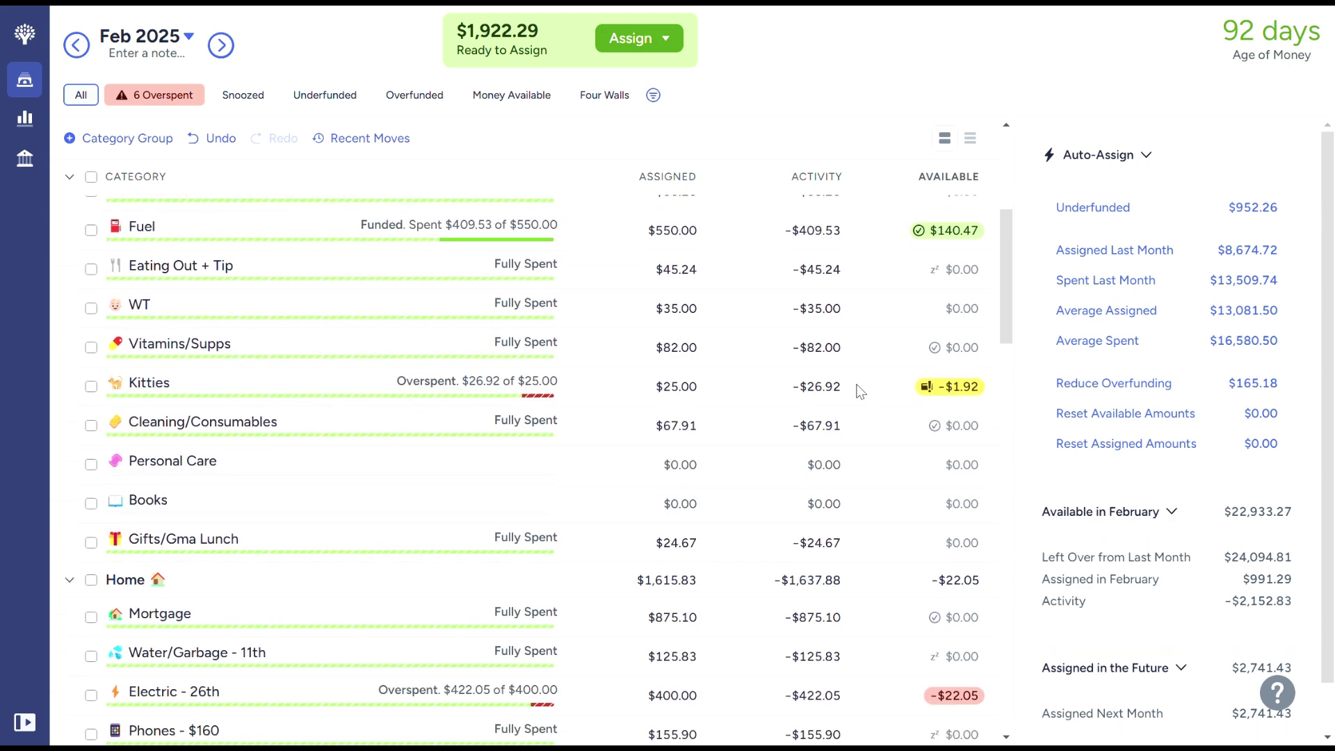
left_click(956, 386)
type("re")
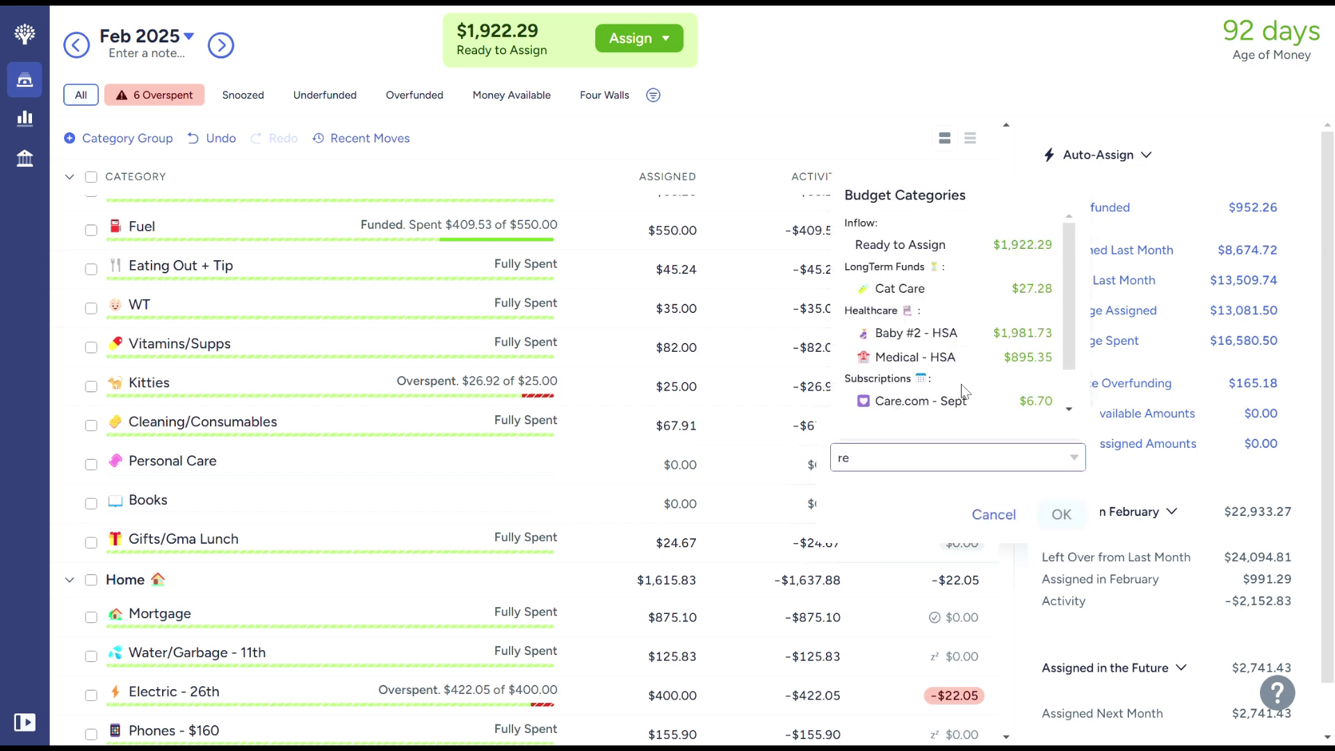
left_click(1036, 244)
left_click(1061, 516)
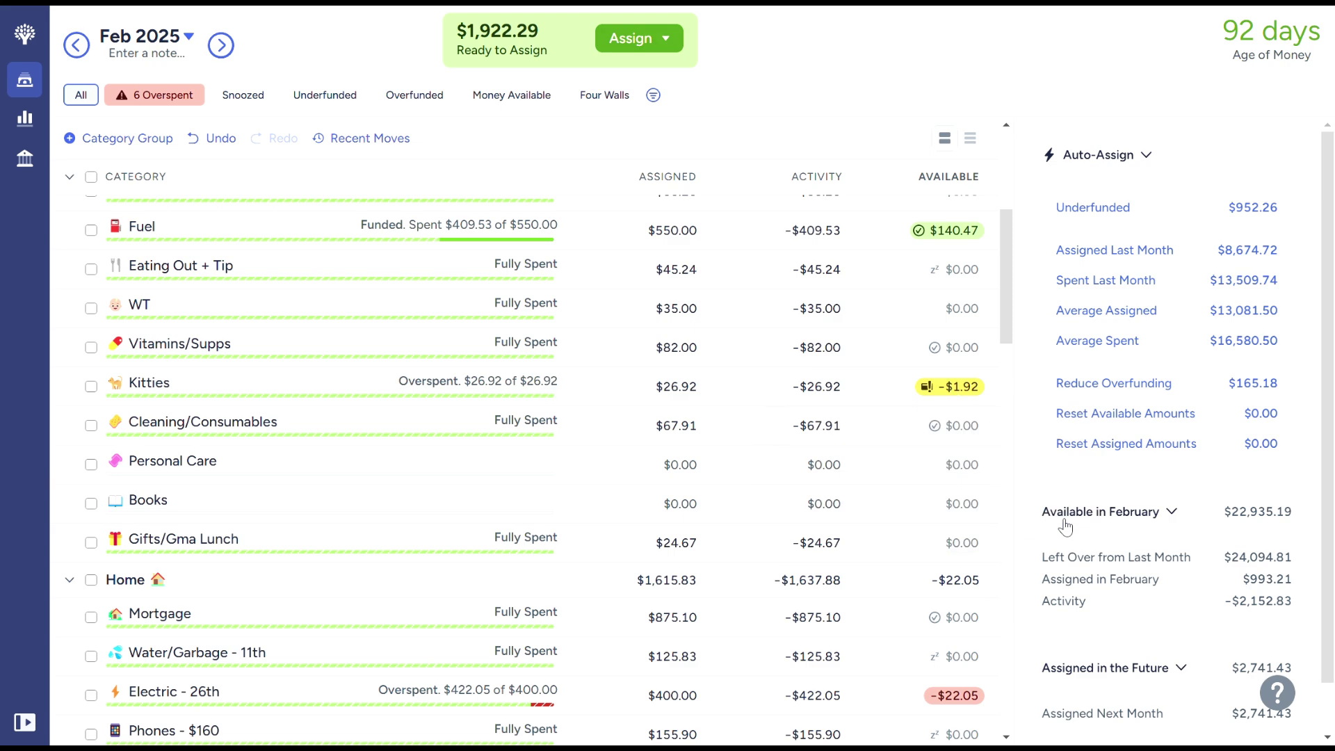
Cover the overspending in the Electric - 26th category with money from Ready to Assign.
scroll(932, 544, "down", 2)
scroll(931, 544, "down", 5)
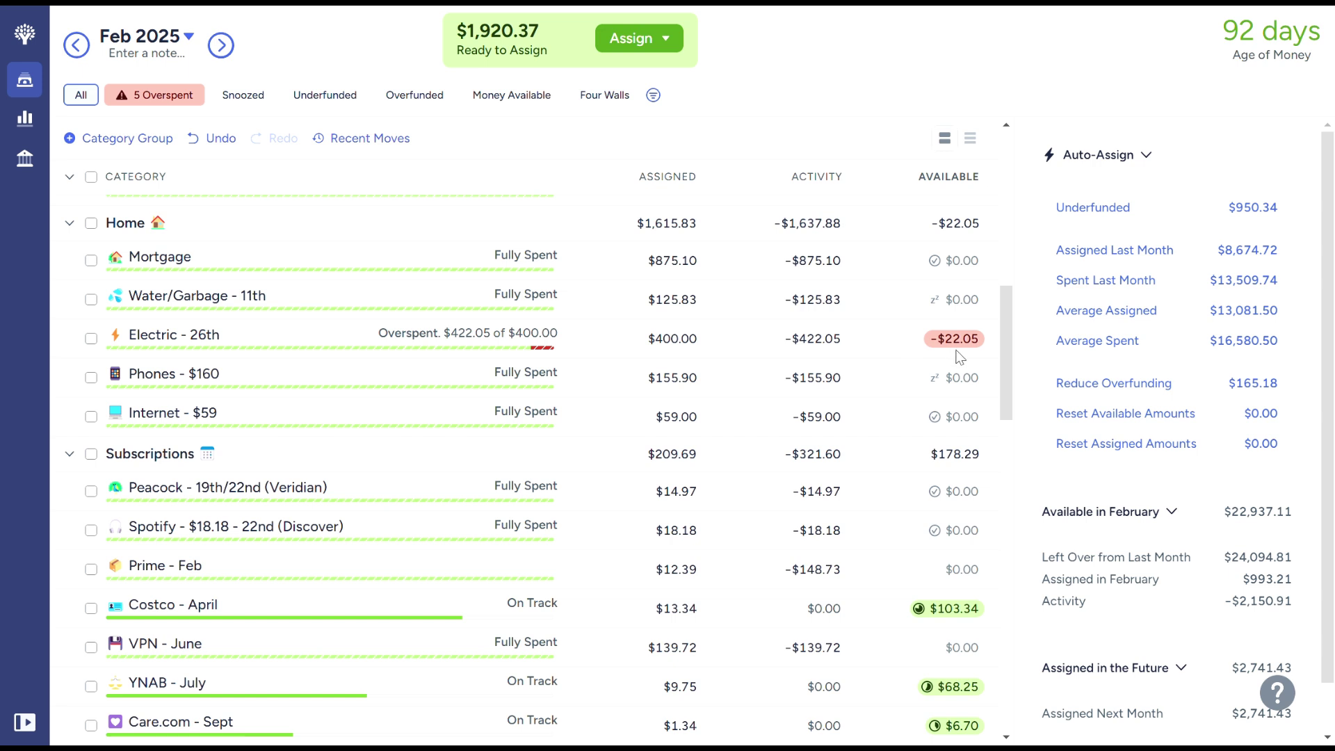
left_click(969, 342)
type("re")
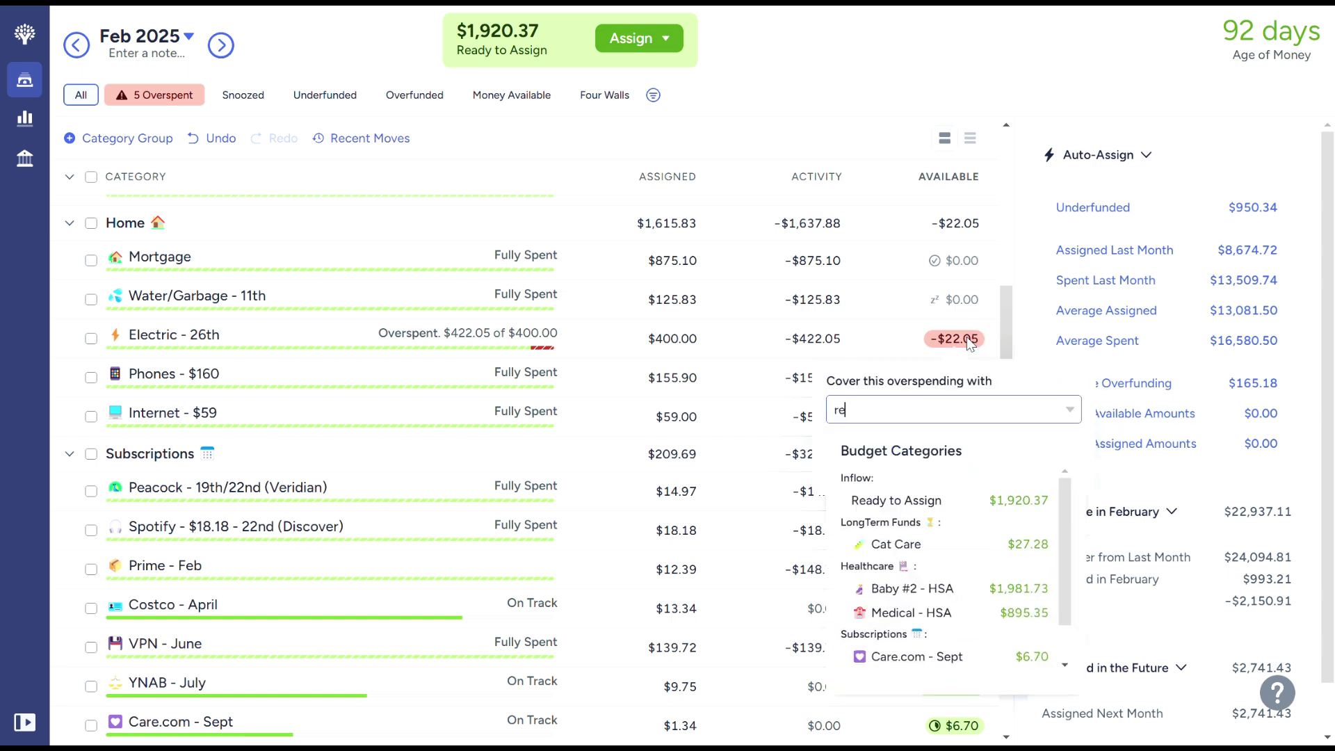
left_click(956, 502)
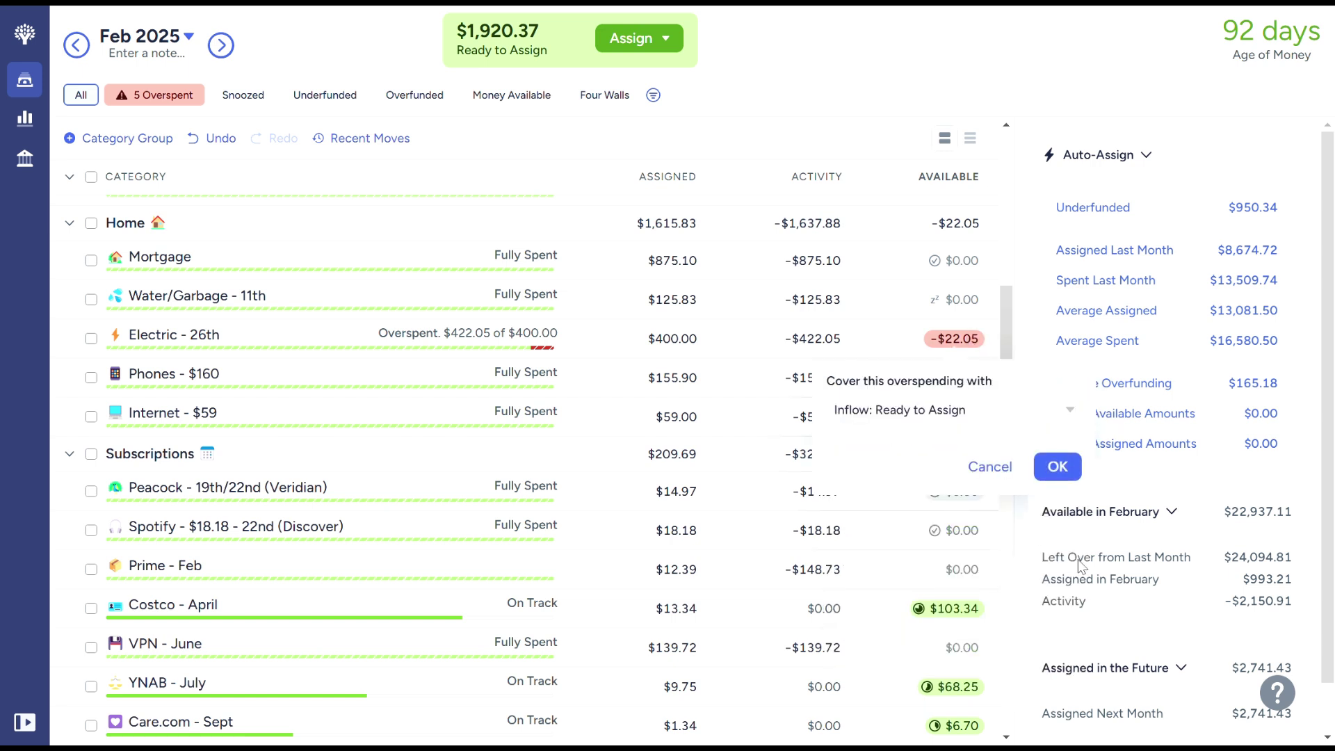
left_click(1063, 466)
Cover the overspending in Car Maintenance with money from the Bonus category in Income Holding.
scroll(882, 500, "down", 3)
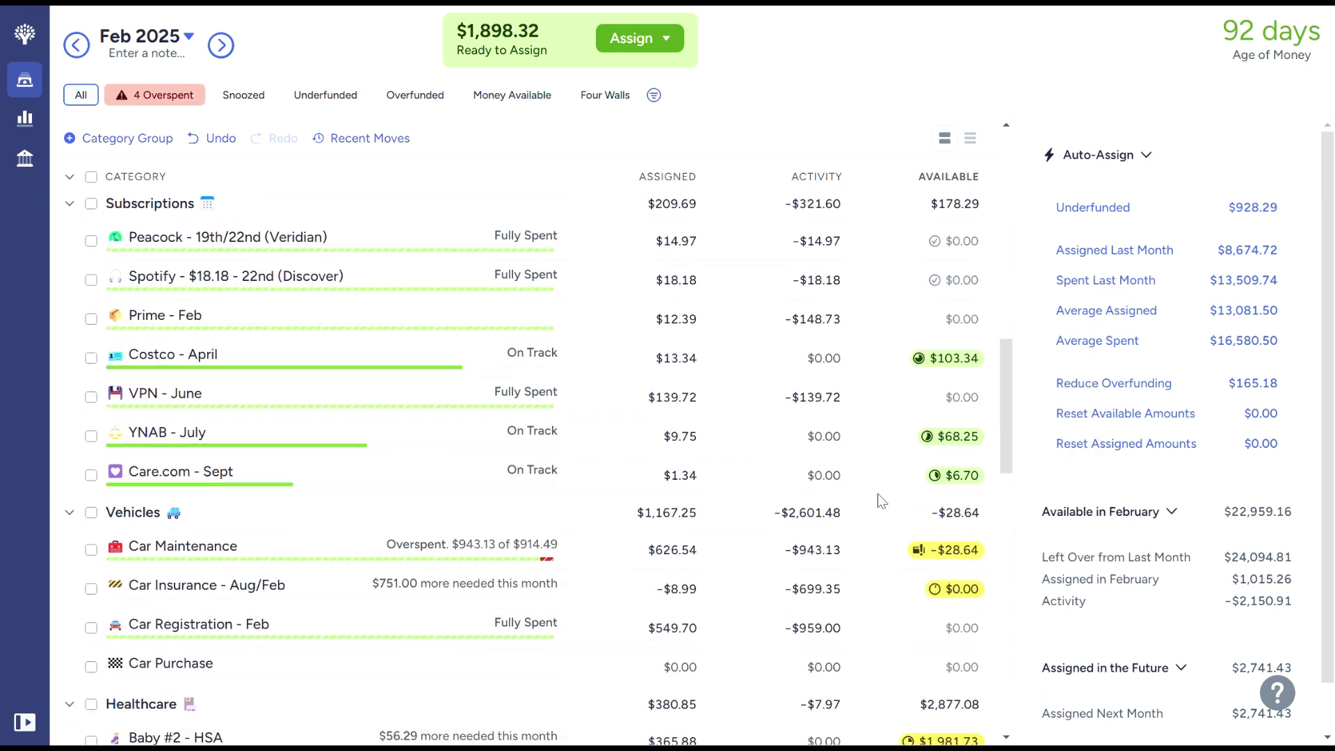
scroll(881, 501, "down", 3)
scroll(882, 500, "down", 1)
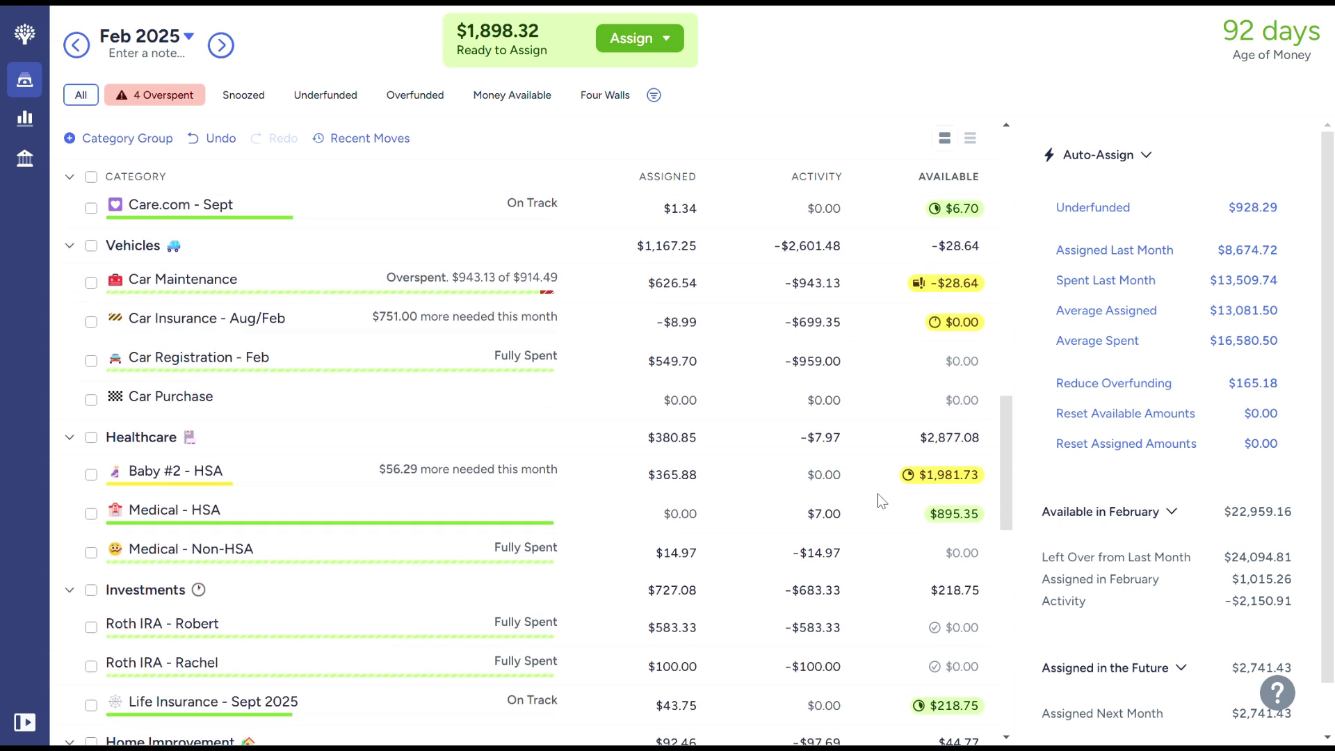
left_click(969, 273)
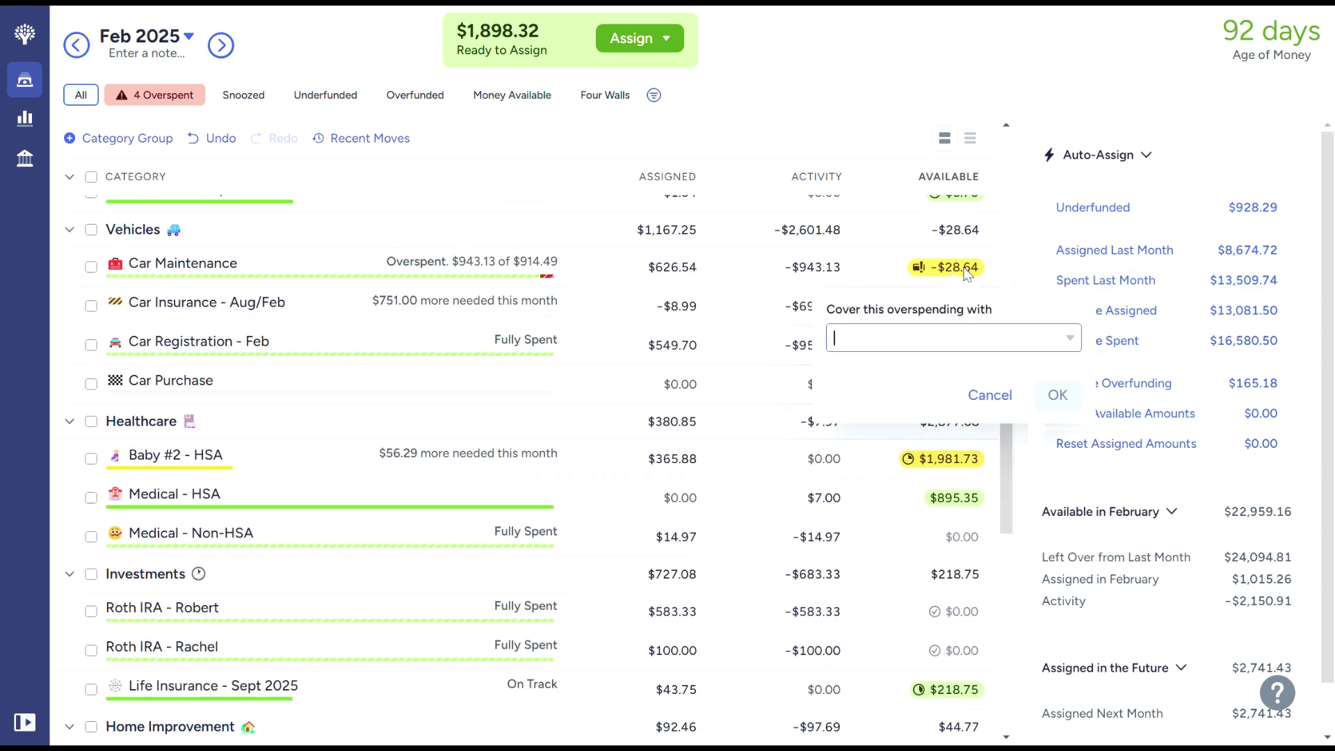
type("bom")
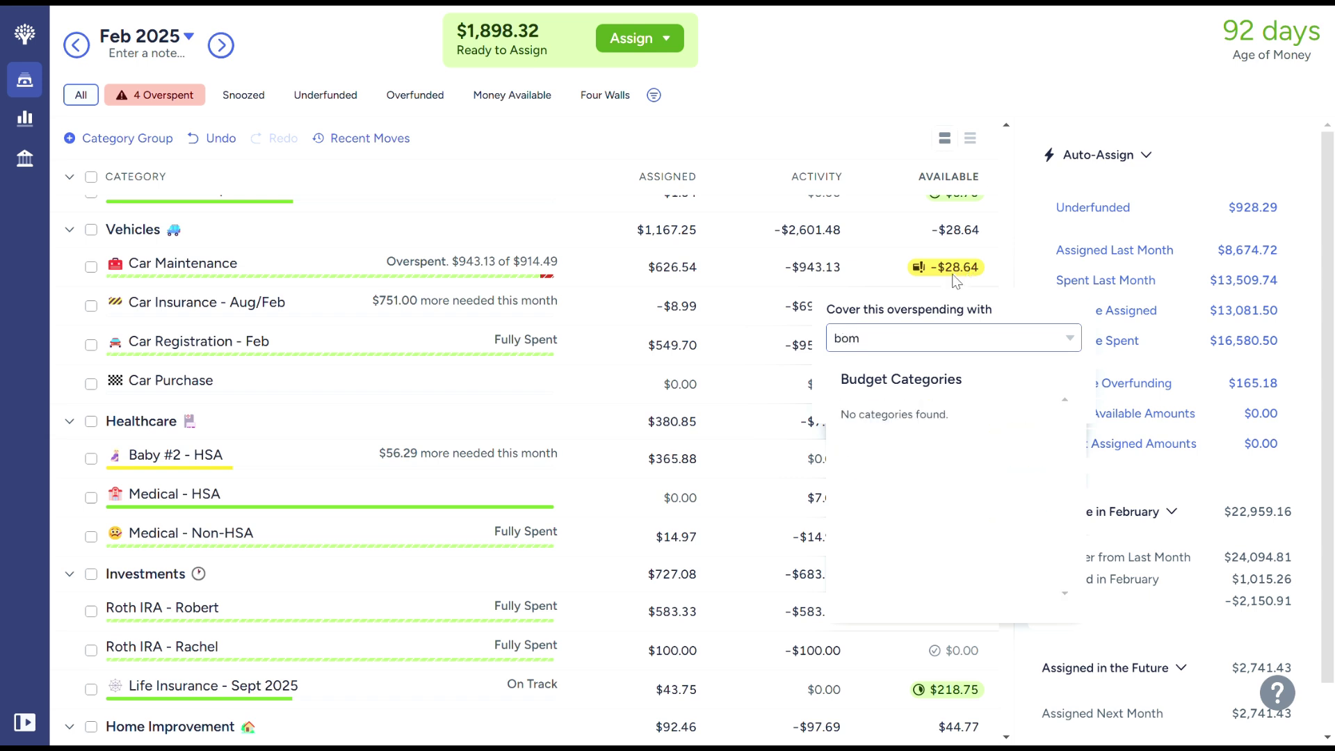
key("BackSpace")
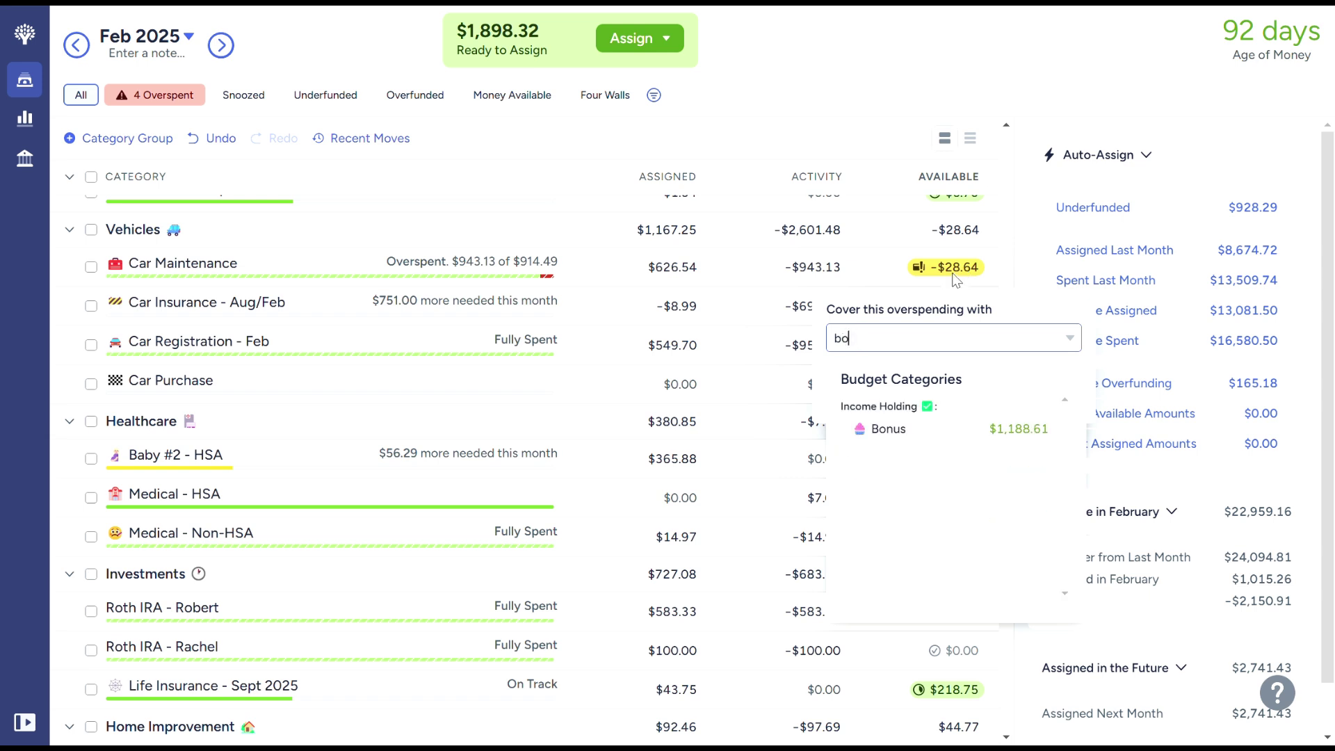
left_click(1018, 427)
left_click(1064, 398)
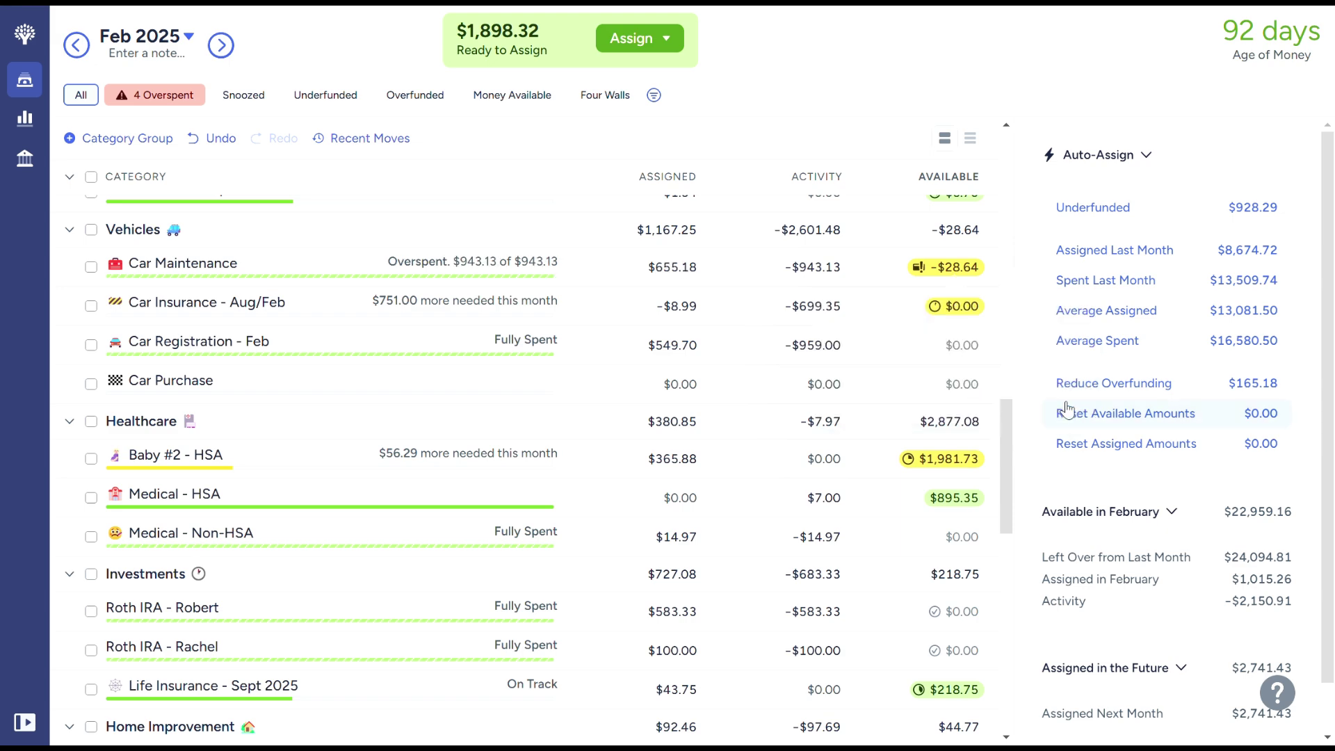
Increase the February 2025 amount assigned to Baby #2 - HSA by $56.29 and clear the category selection.
scroll(897, 417, "down", 2)
scroll(897, 415, "down", 2)
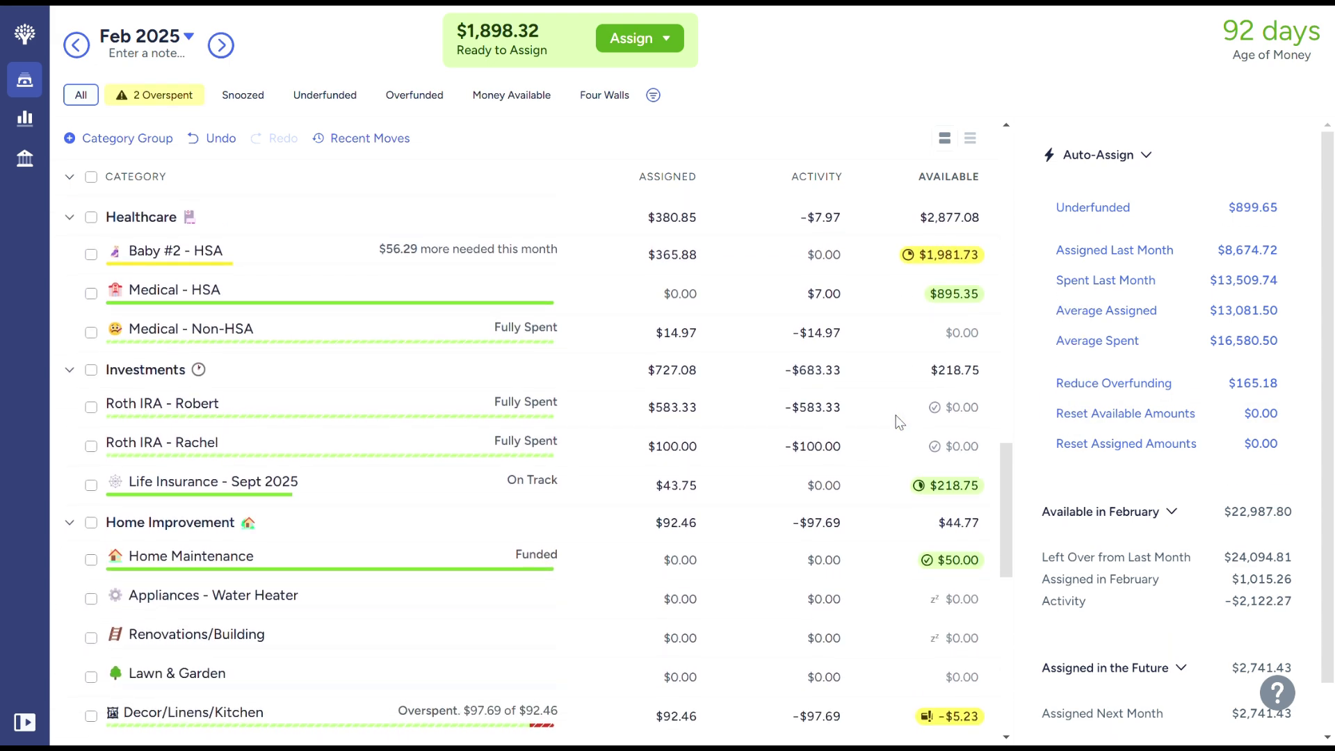
left_click(700, 262)
left_click(702, 264)
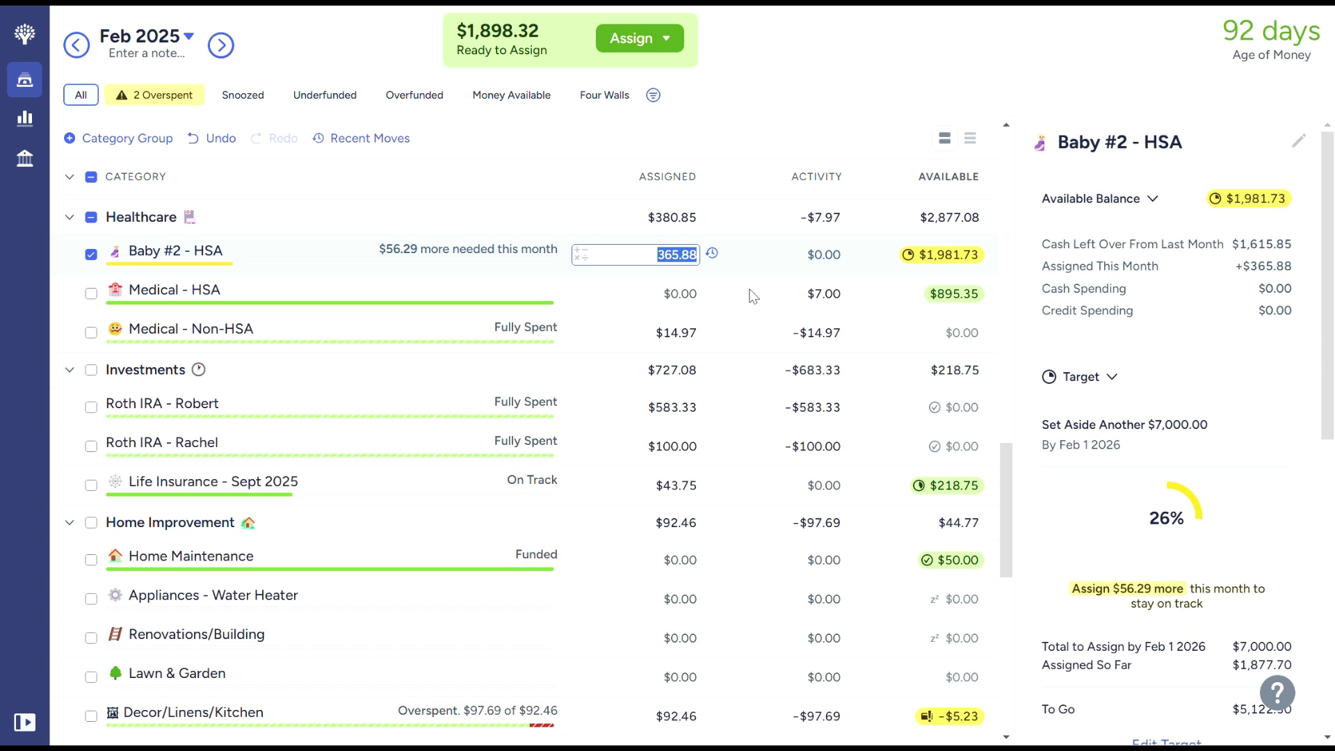
type("+56.29")
key("Return")
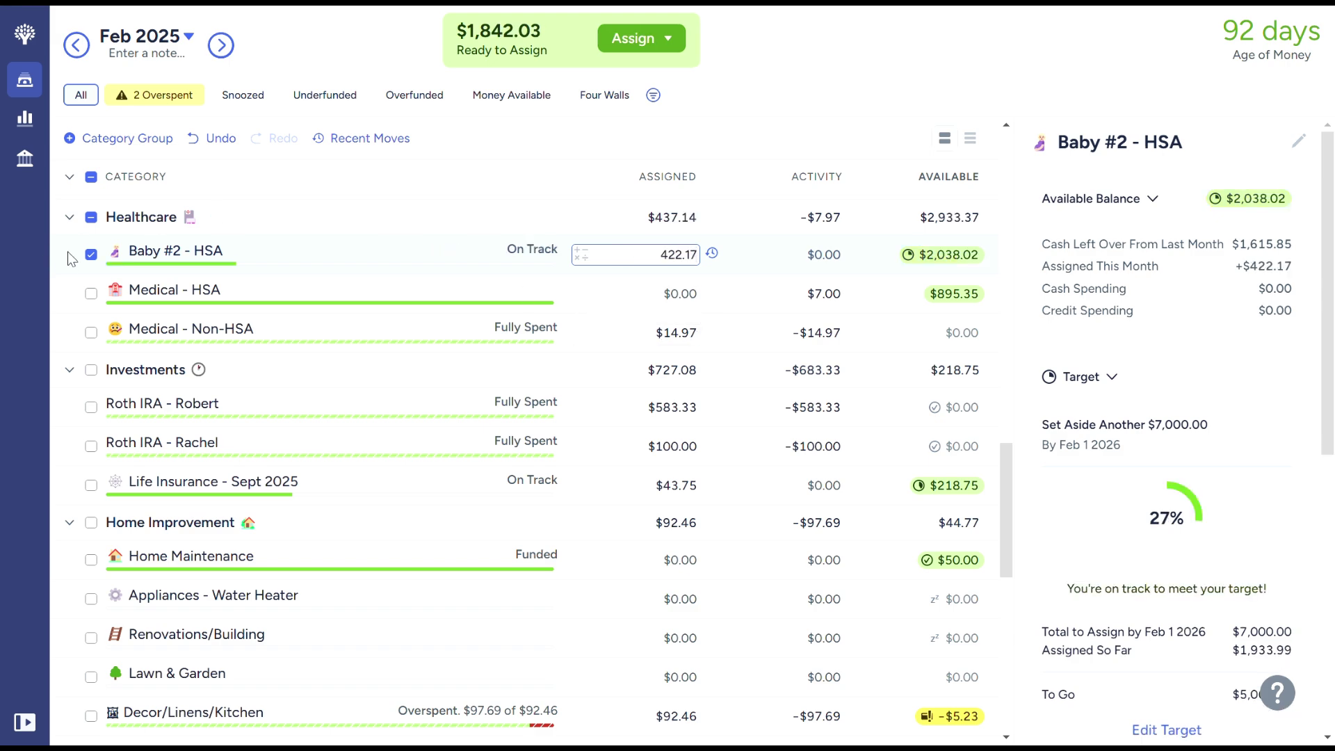
left_click(91, 255)
Cover the overspending in Decor/Linens/Kitchen with money from Ready to Assign and clear the category selection.
scroll(600, 461, "down", 1)
scroll(601, 461, "down", 3)
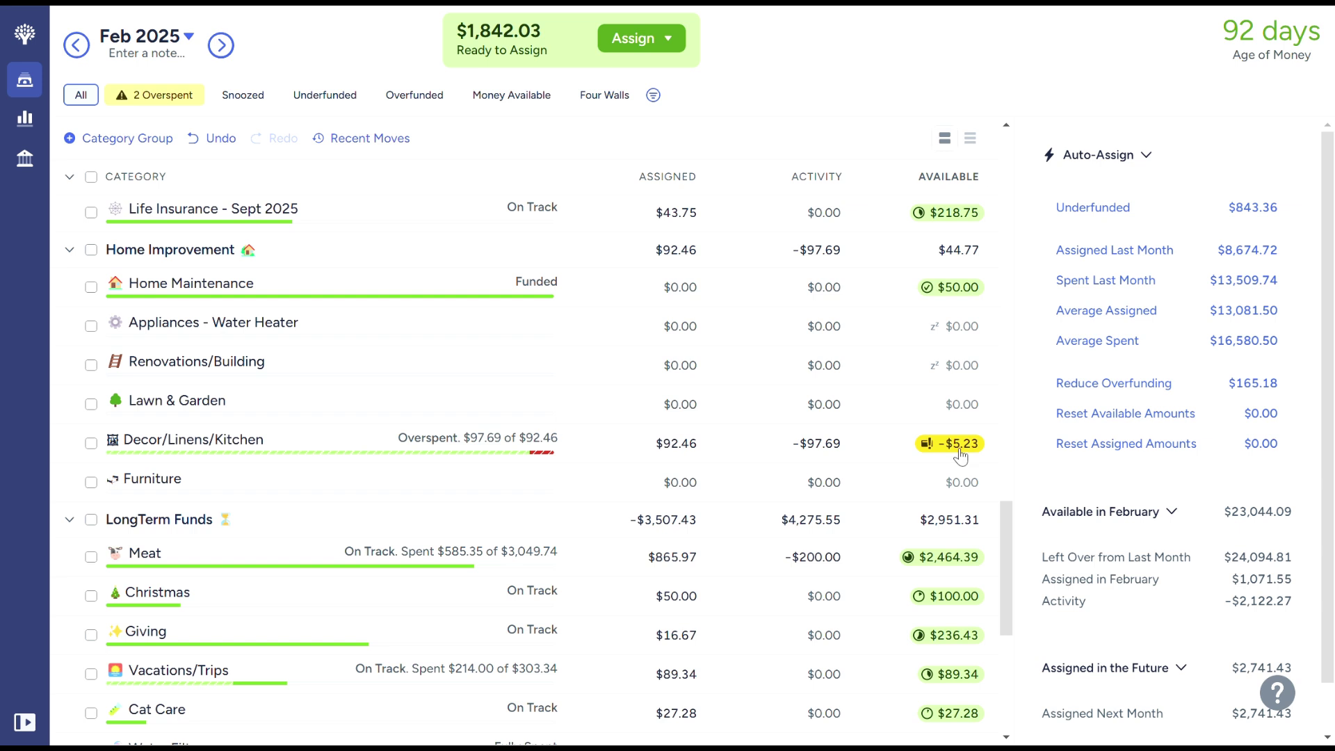
left_click(908, 445)
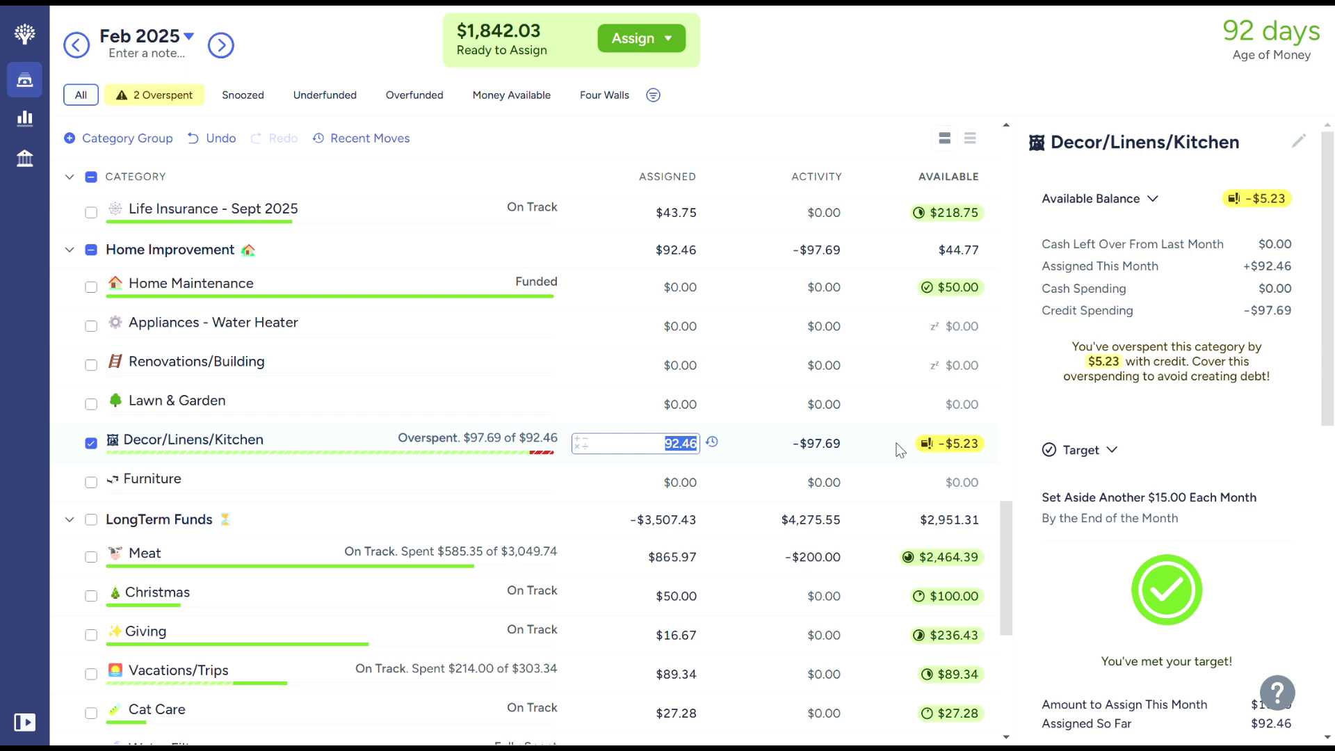
left_click(967, 452)
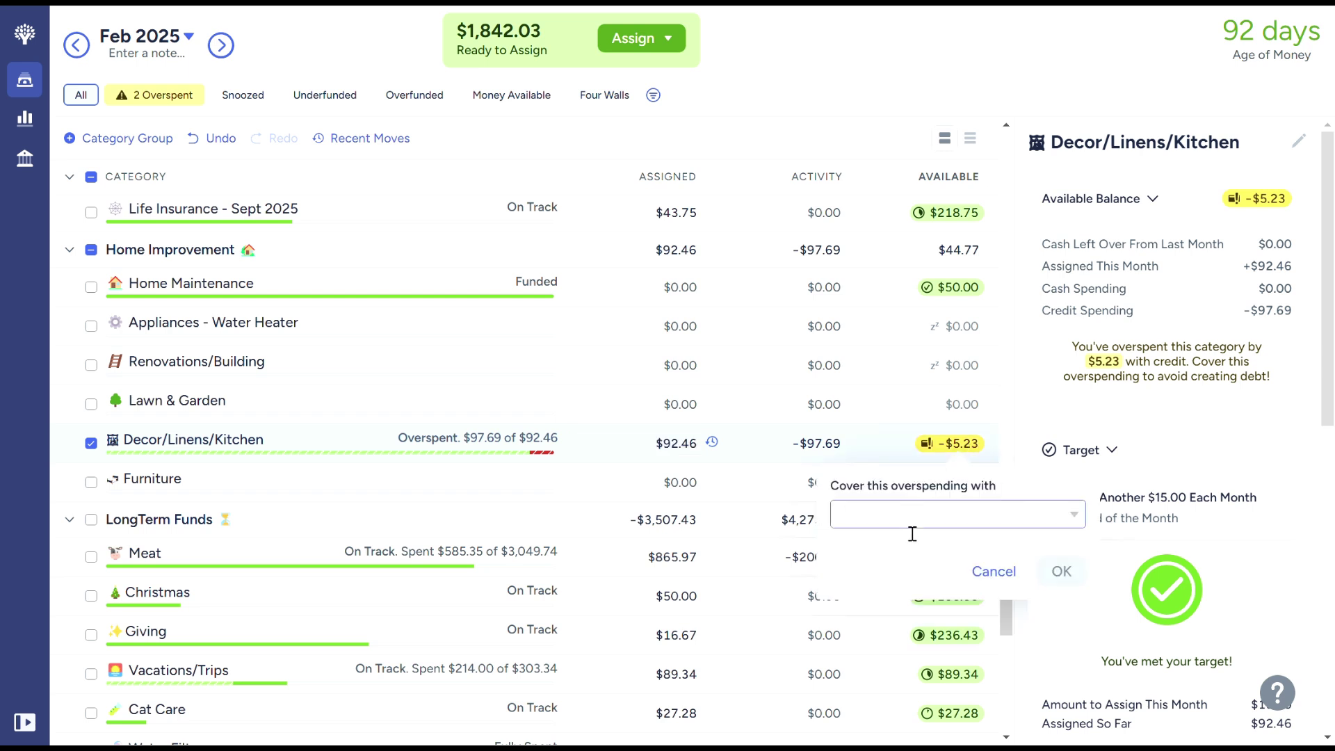
type("re")
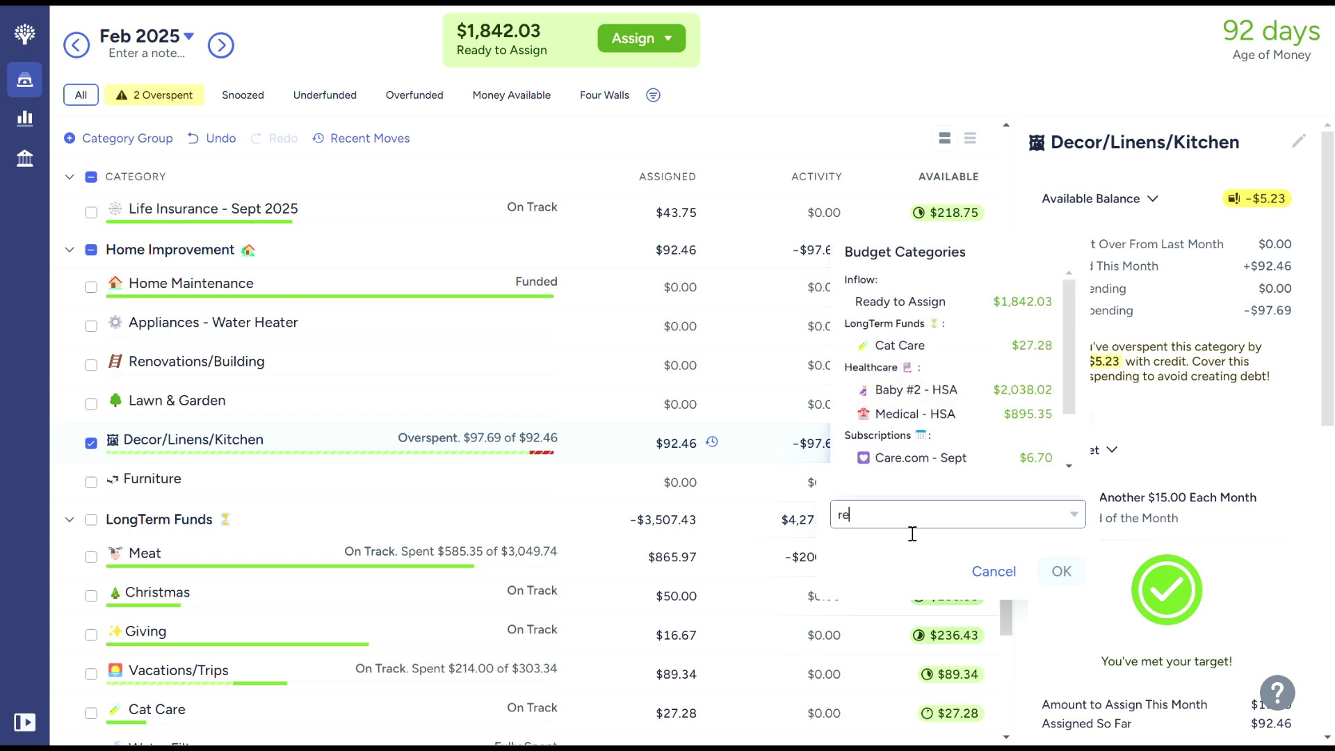
key("Return")
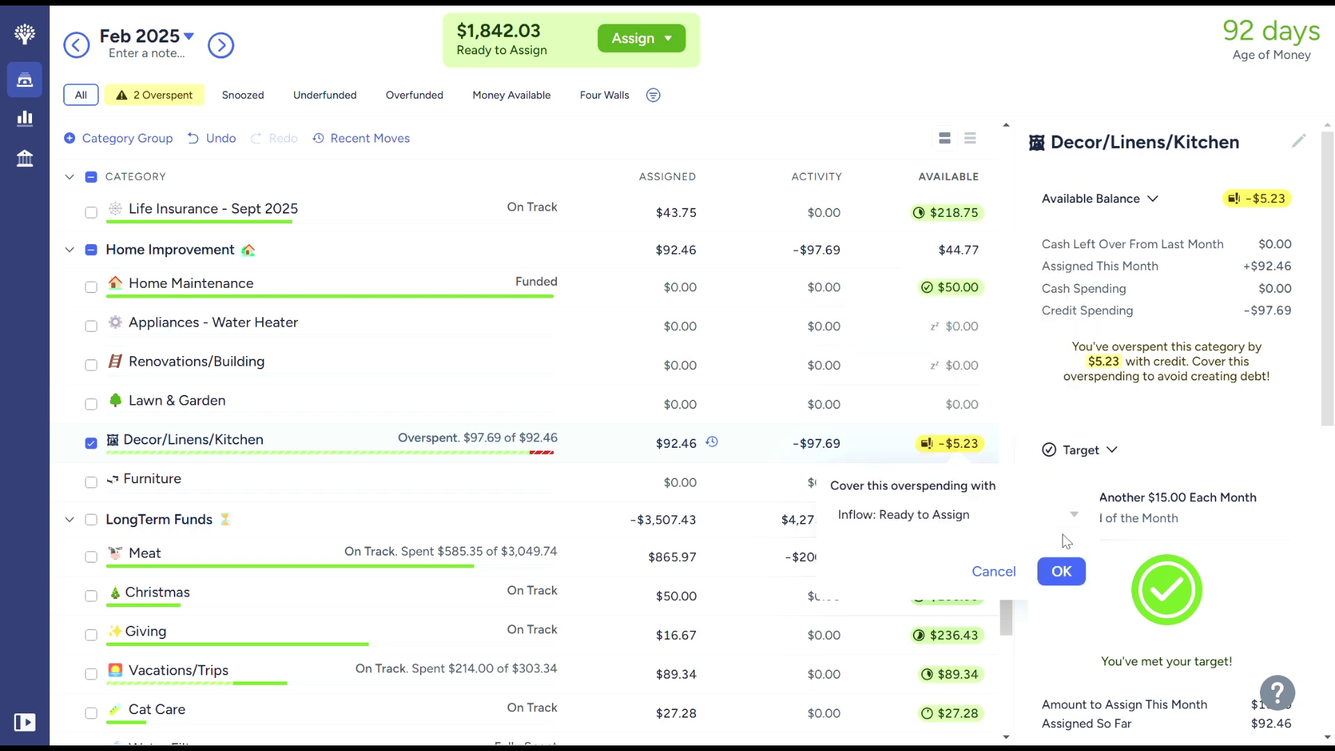
left_click(1062, 573)
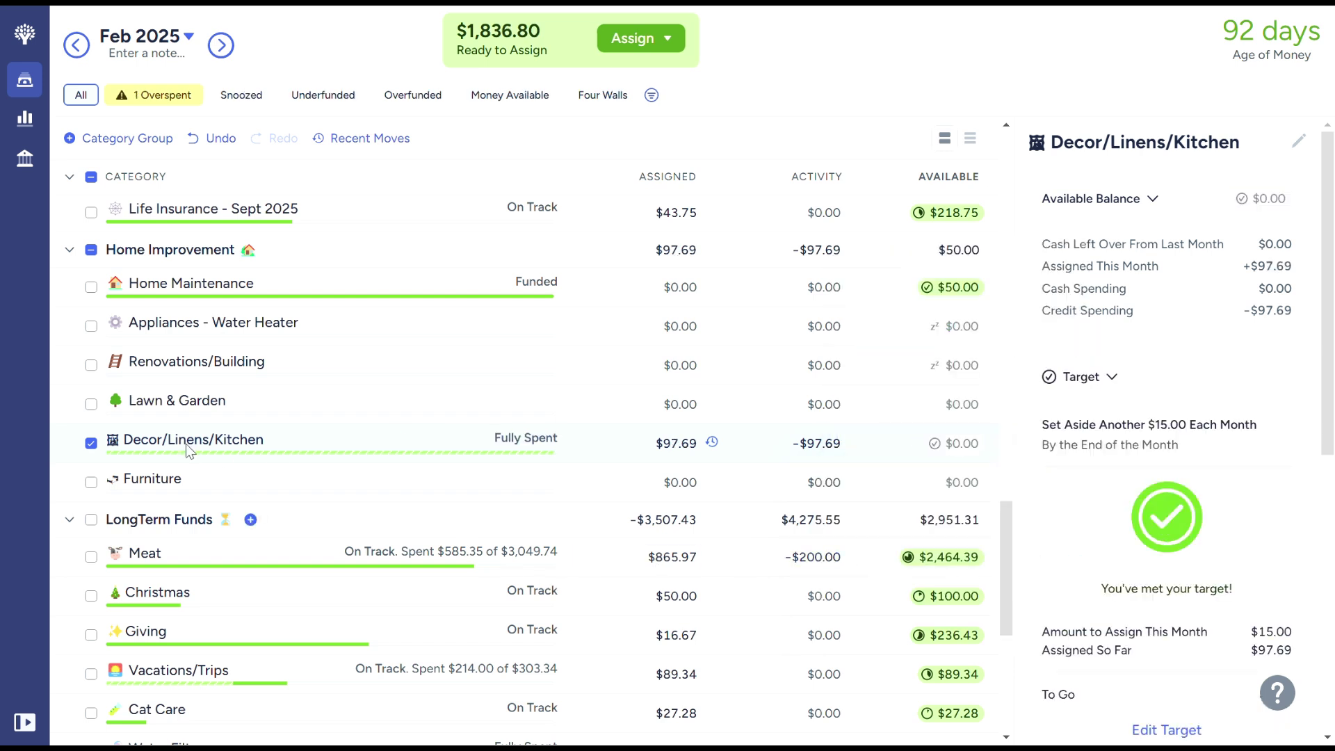
left_click(91, 443)
Cover the overspending in Clothes under LongTerm Funds with money from Ready to Assign.
scroll(765, 570, "down", 5)
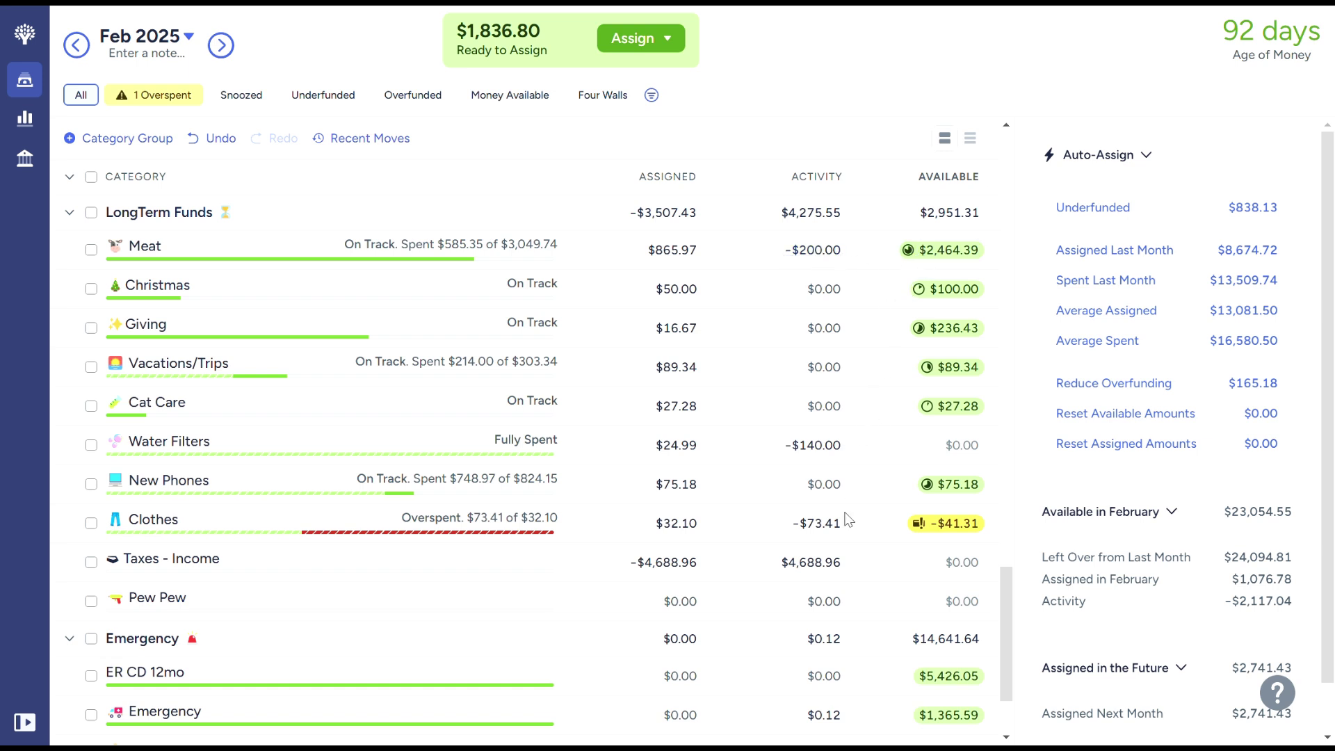
scroll(768, 575, "down", 1)
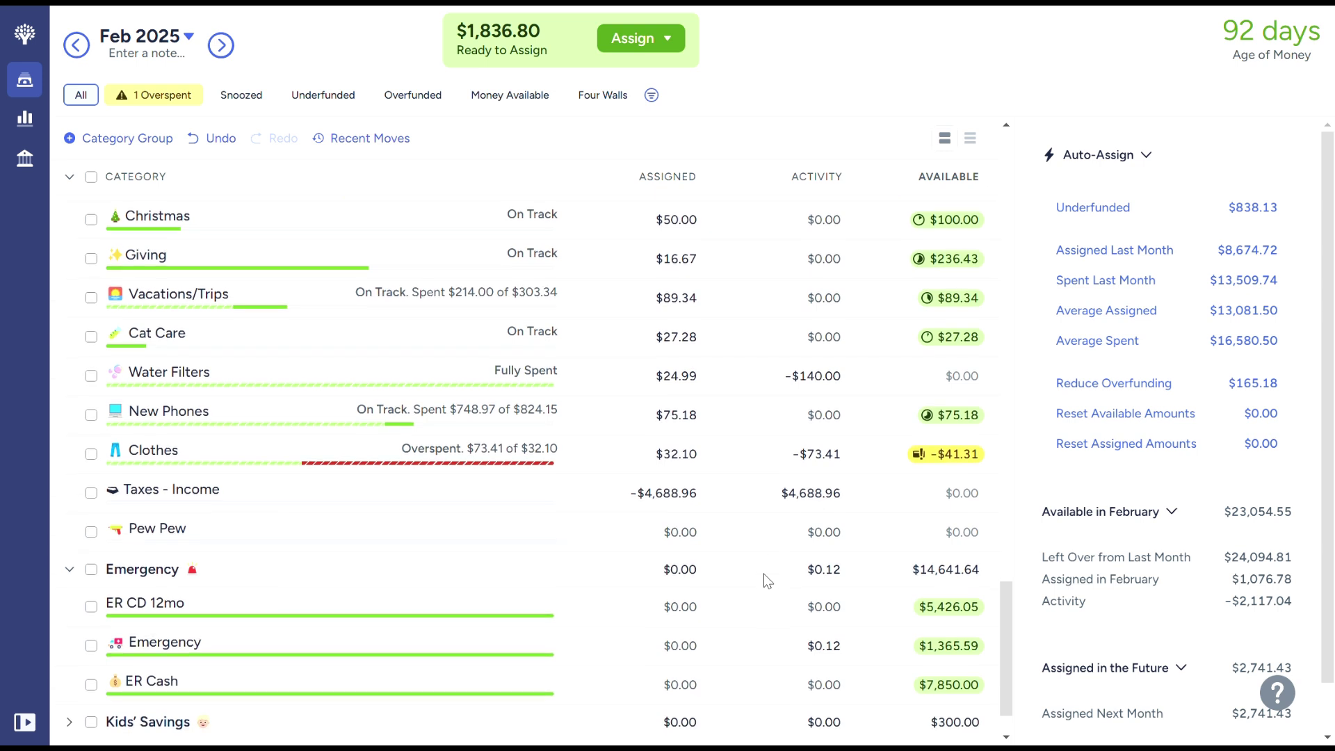
left_click(974, 459)
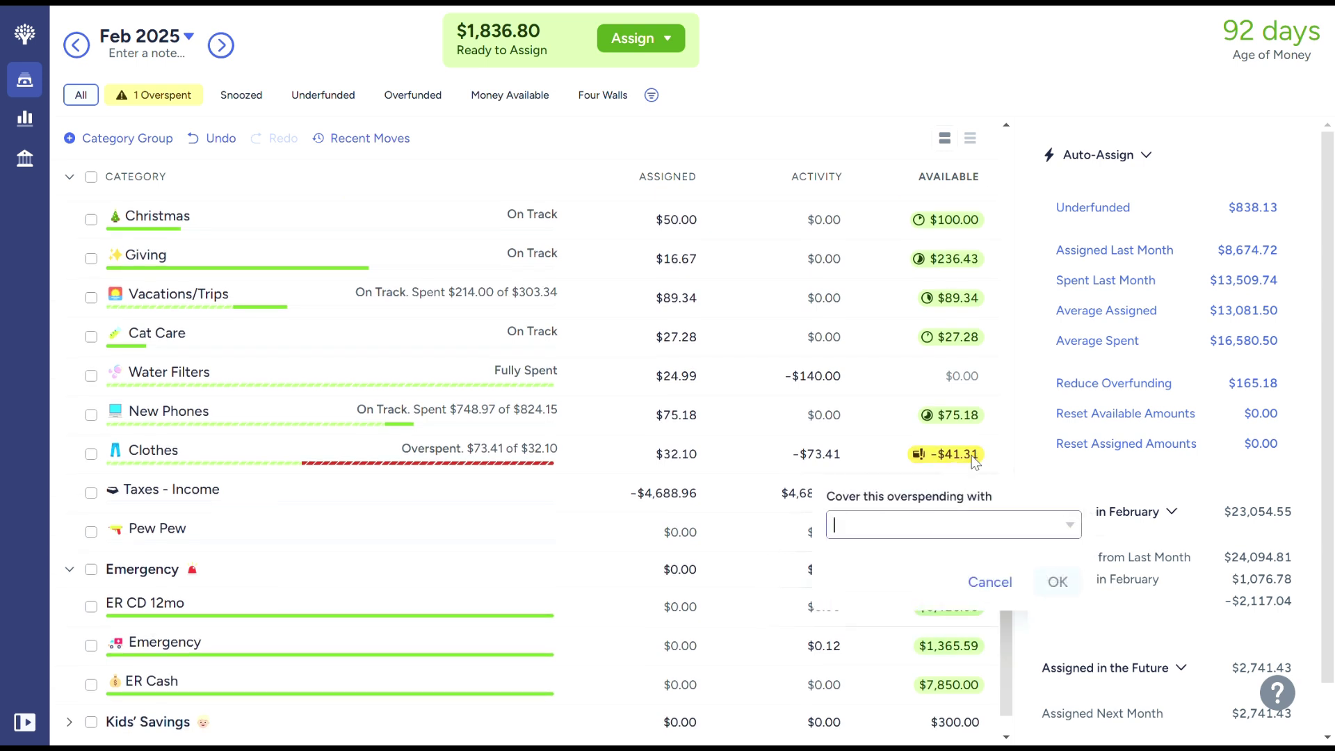
type("re")
left_click(1036, 315)
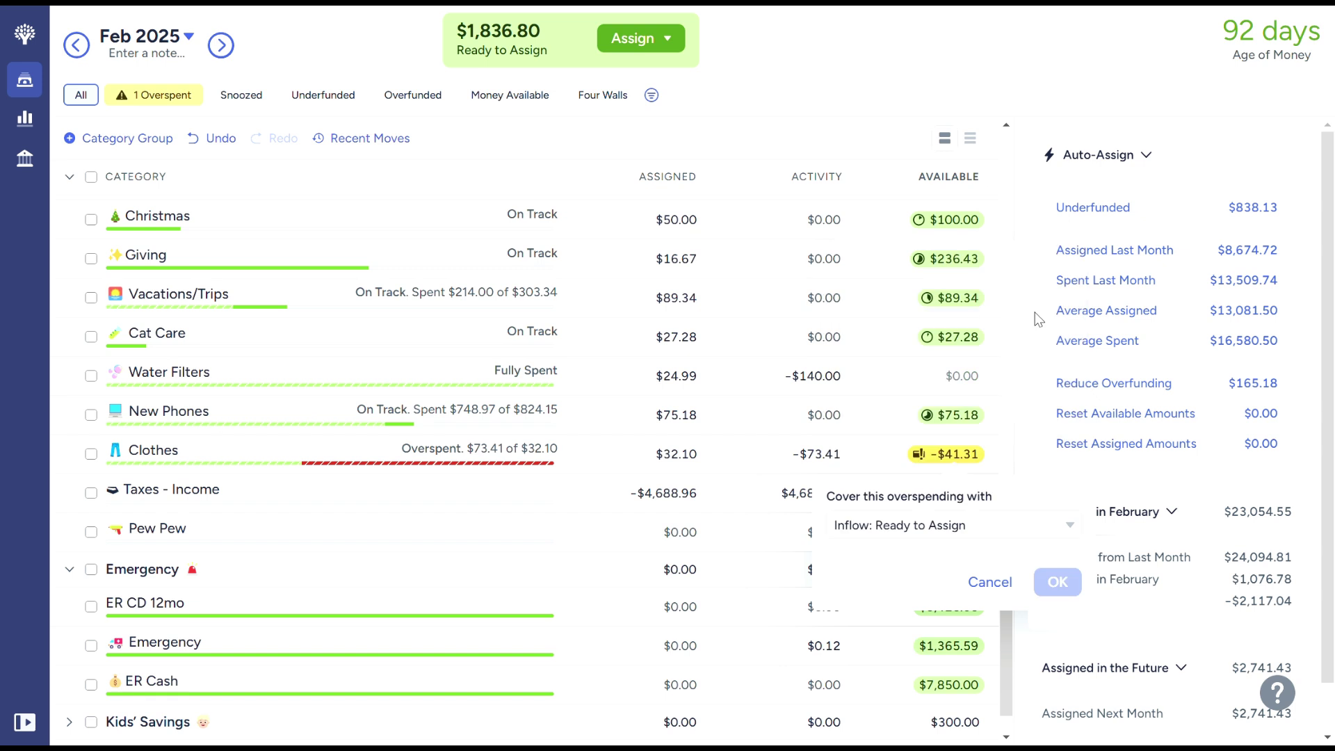
left_click(1057, 583)
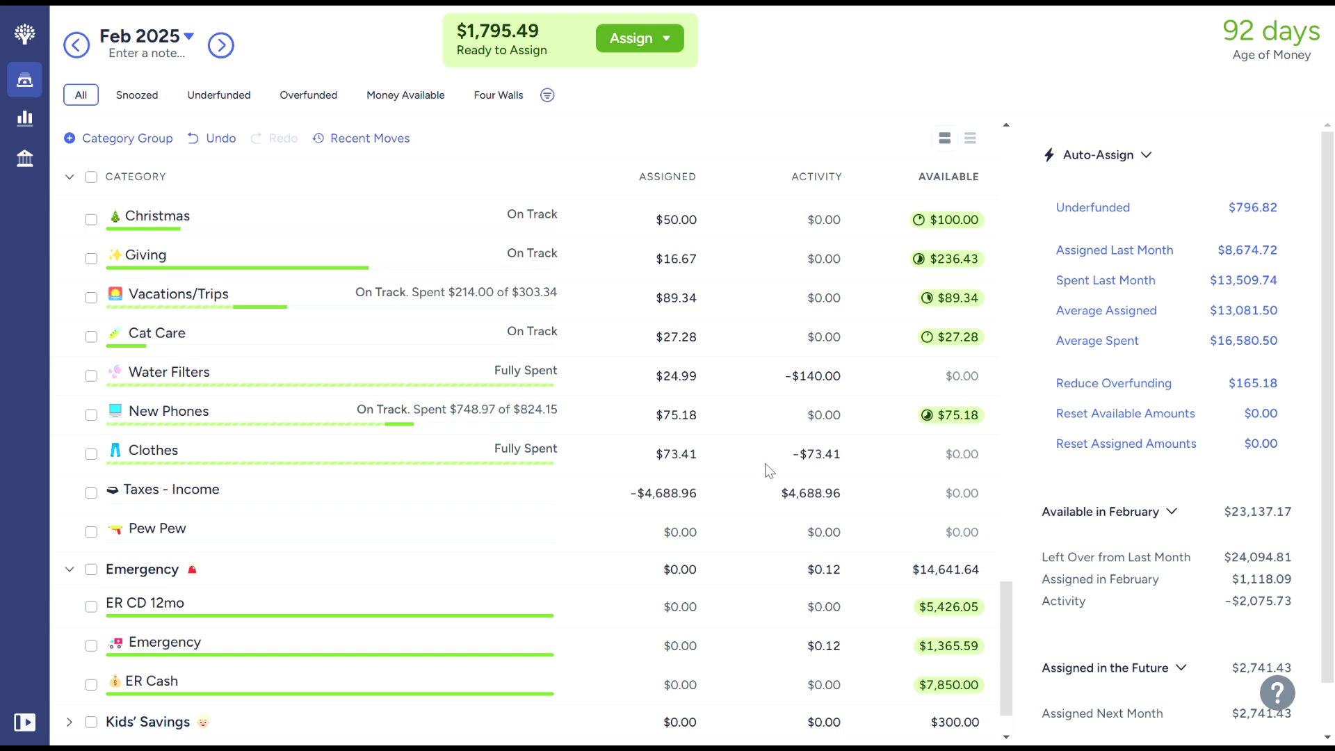
Check the remaining February categories, switch the budget to March 2025 and collapse the Income Holding group.
scroll(761, 467, "down", 1)
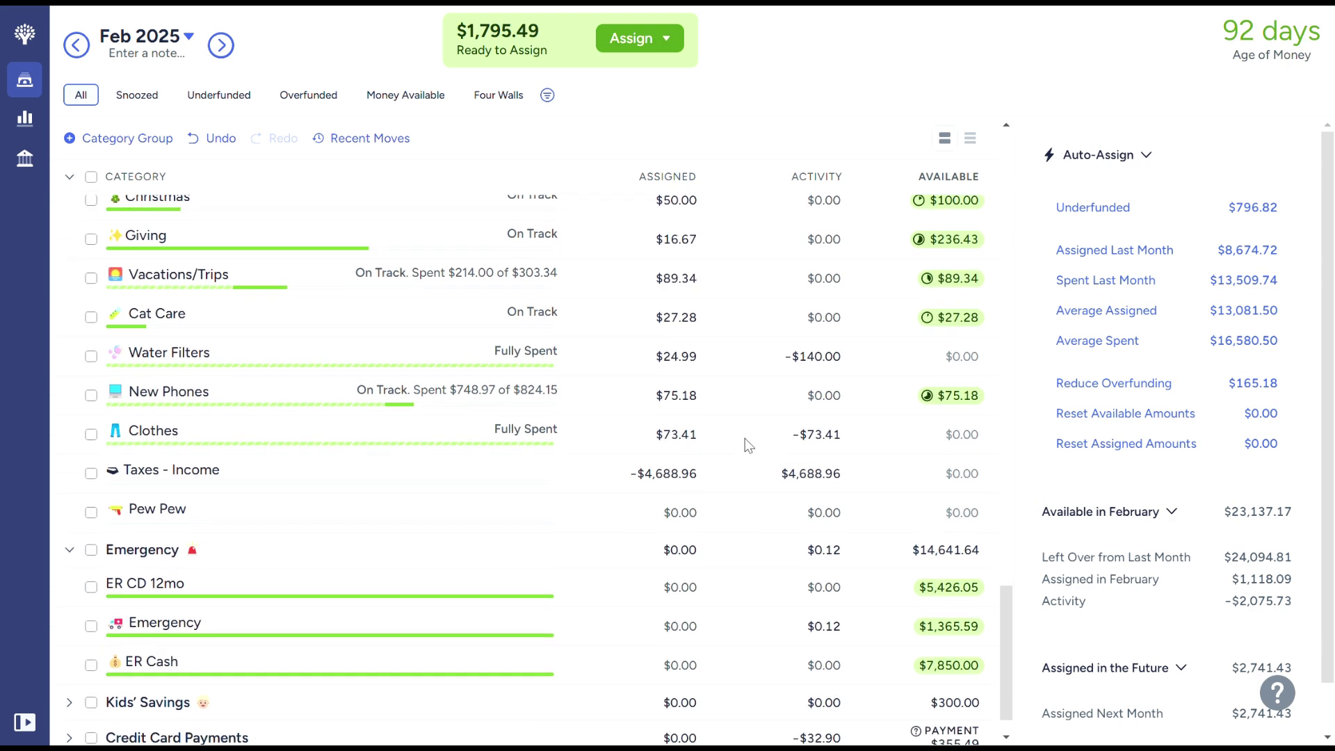
scroll(748, 445, "down", 2)
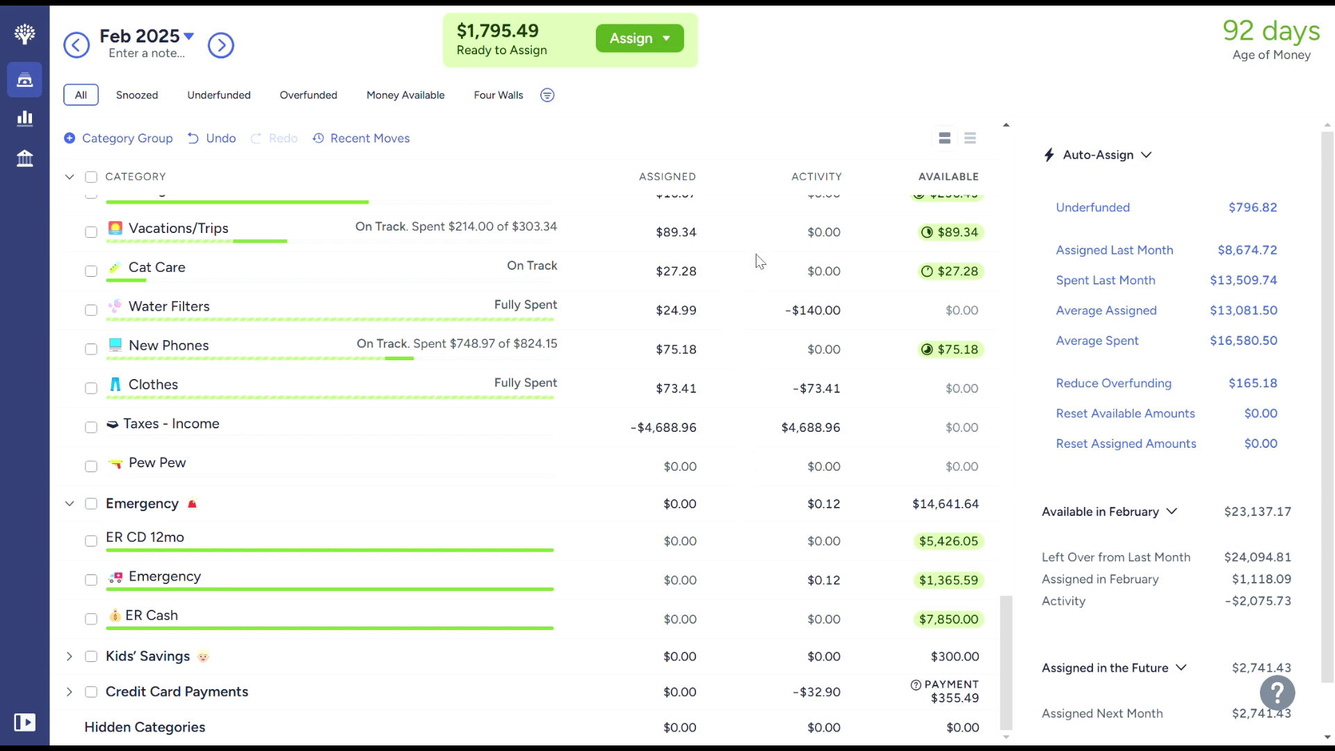
scroll(760, 262, "up", 20)
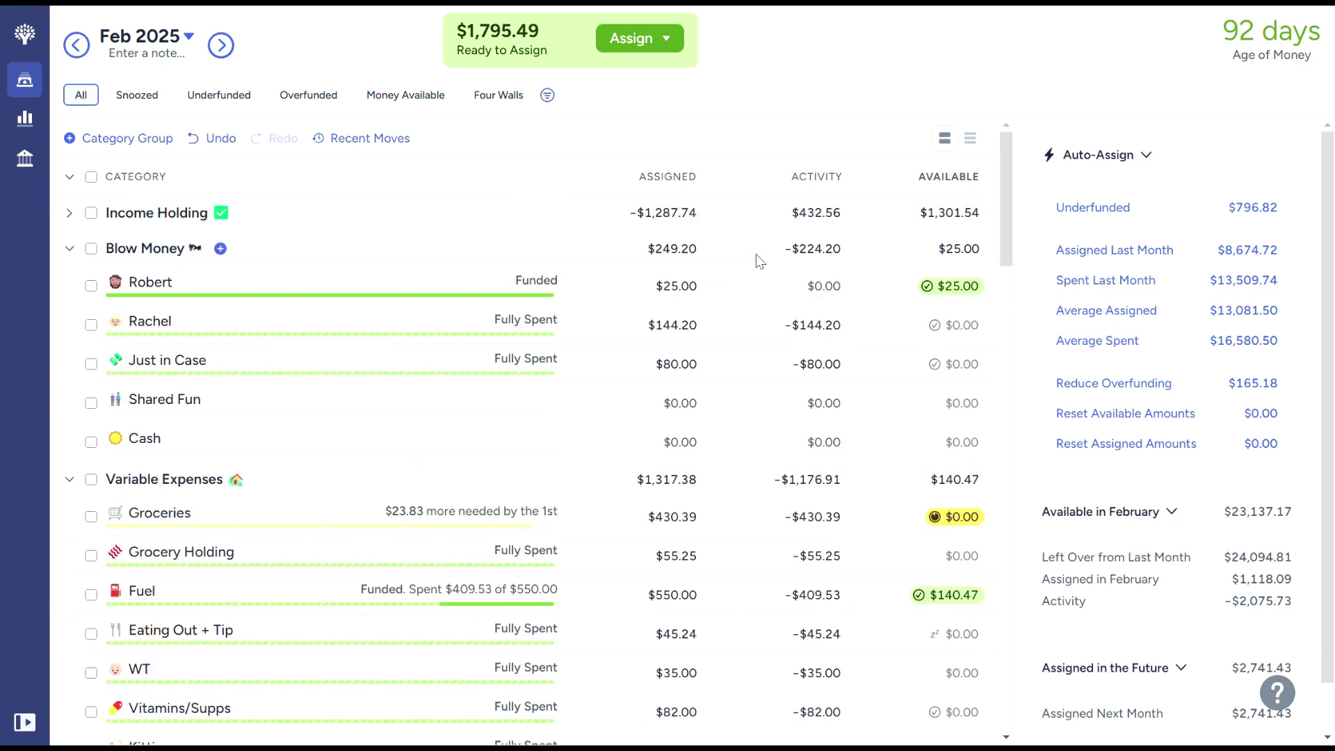
left_click(222, 47)
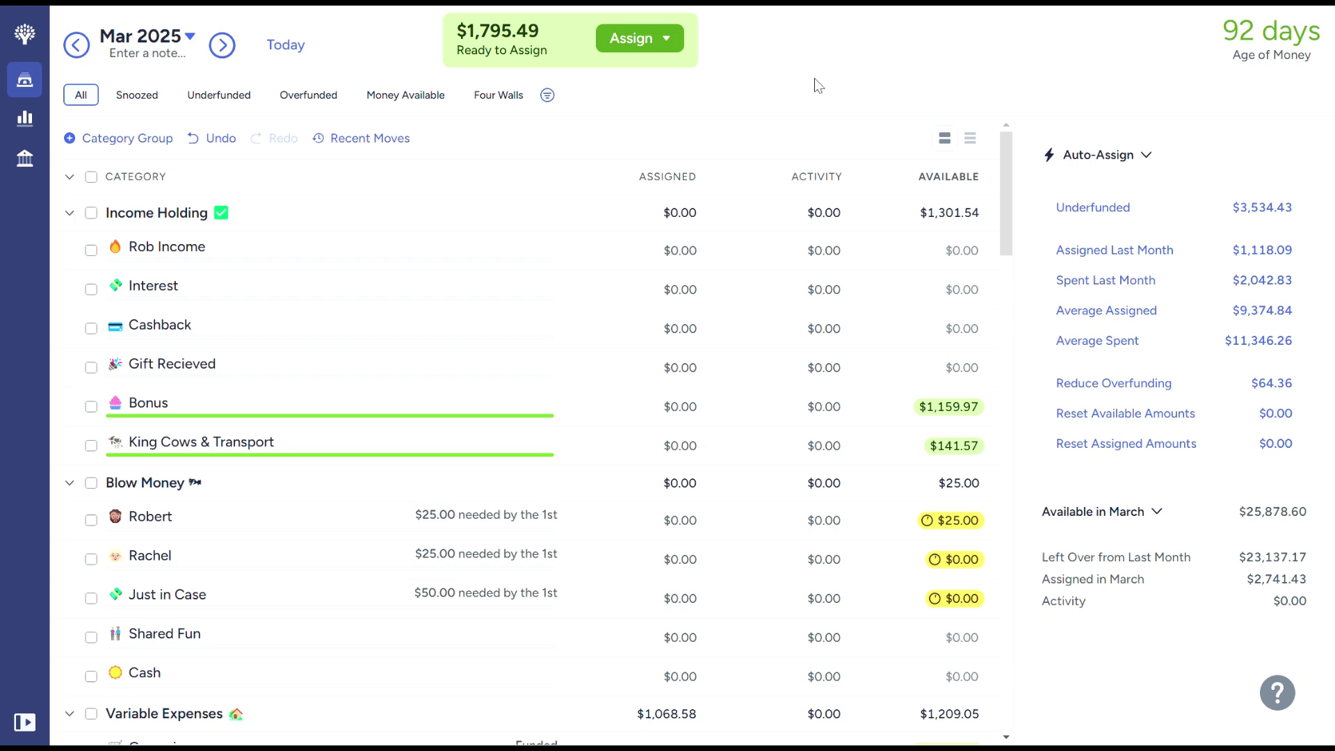
left_click(72, 217)
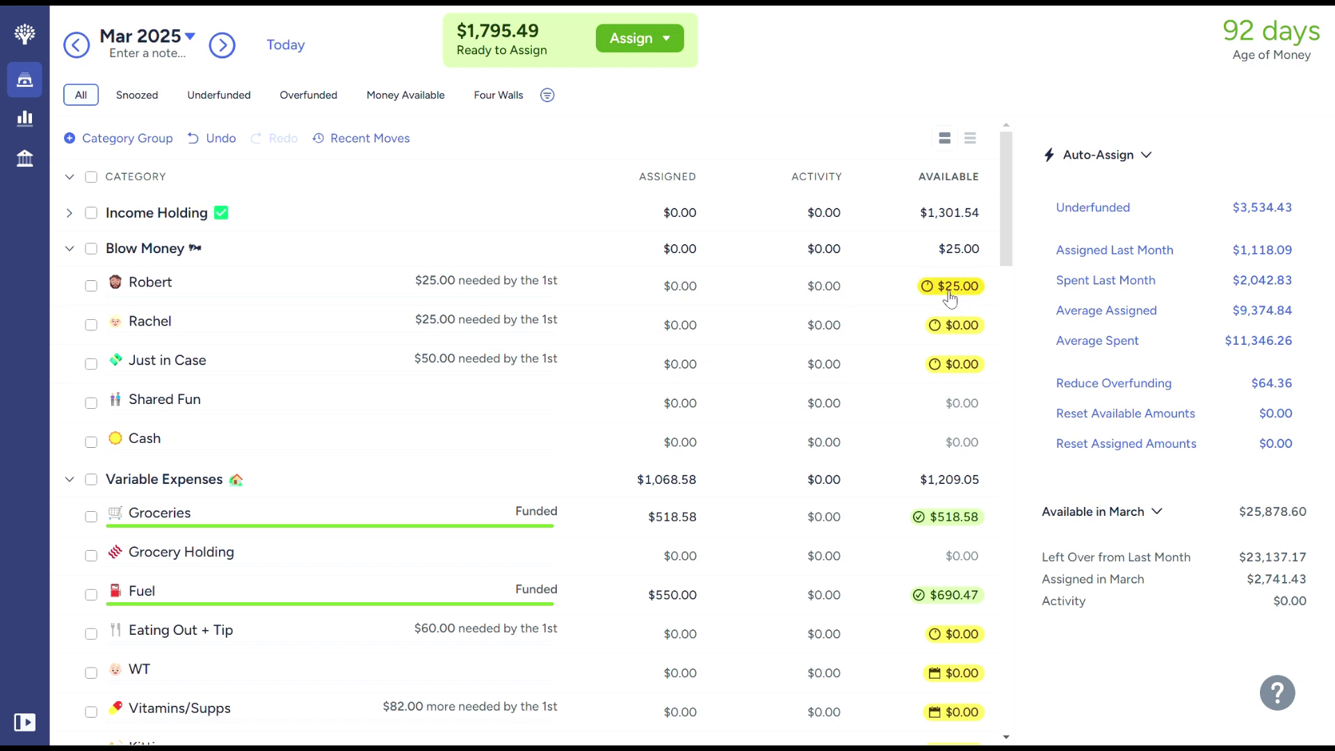
Assign $25 in March 2025 to the second category of the Blow Money group.
left_click(699, 331)
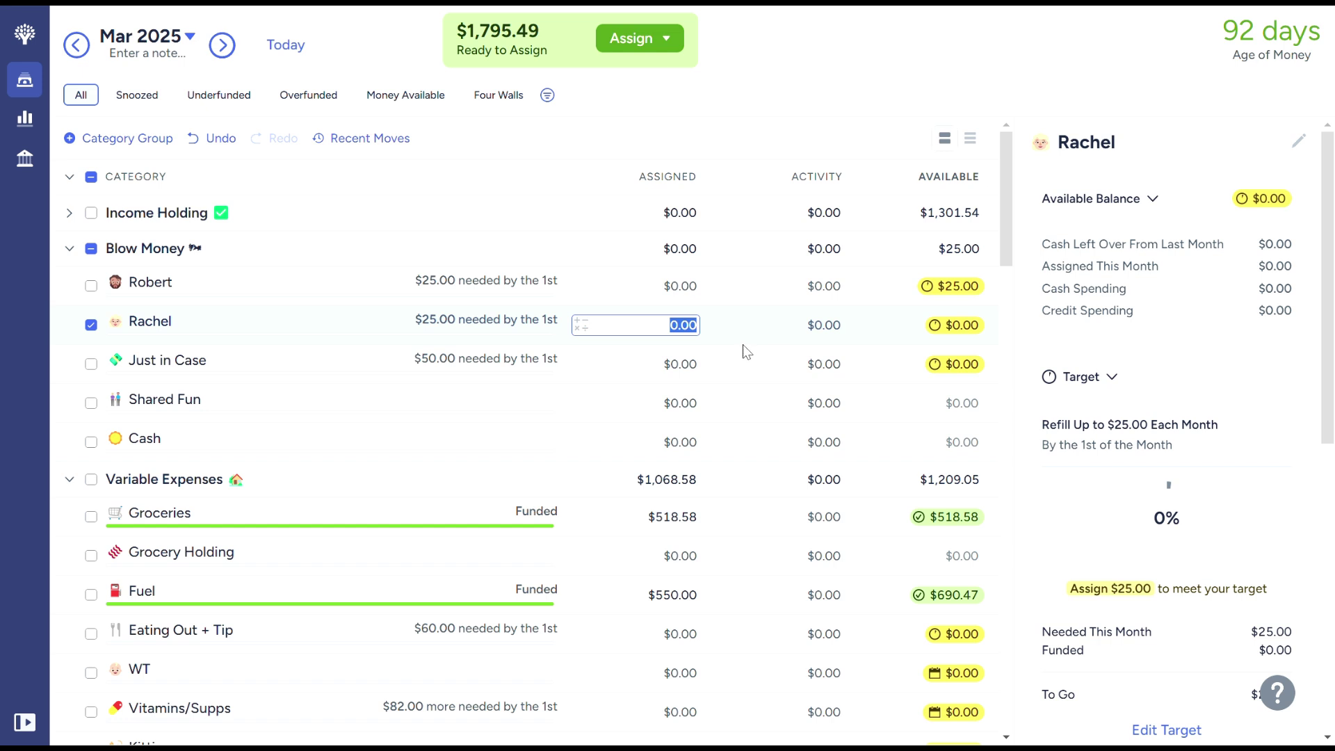
type("25")
key("Return")
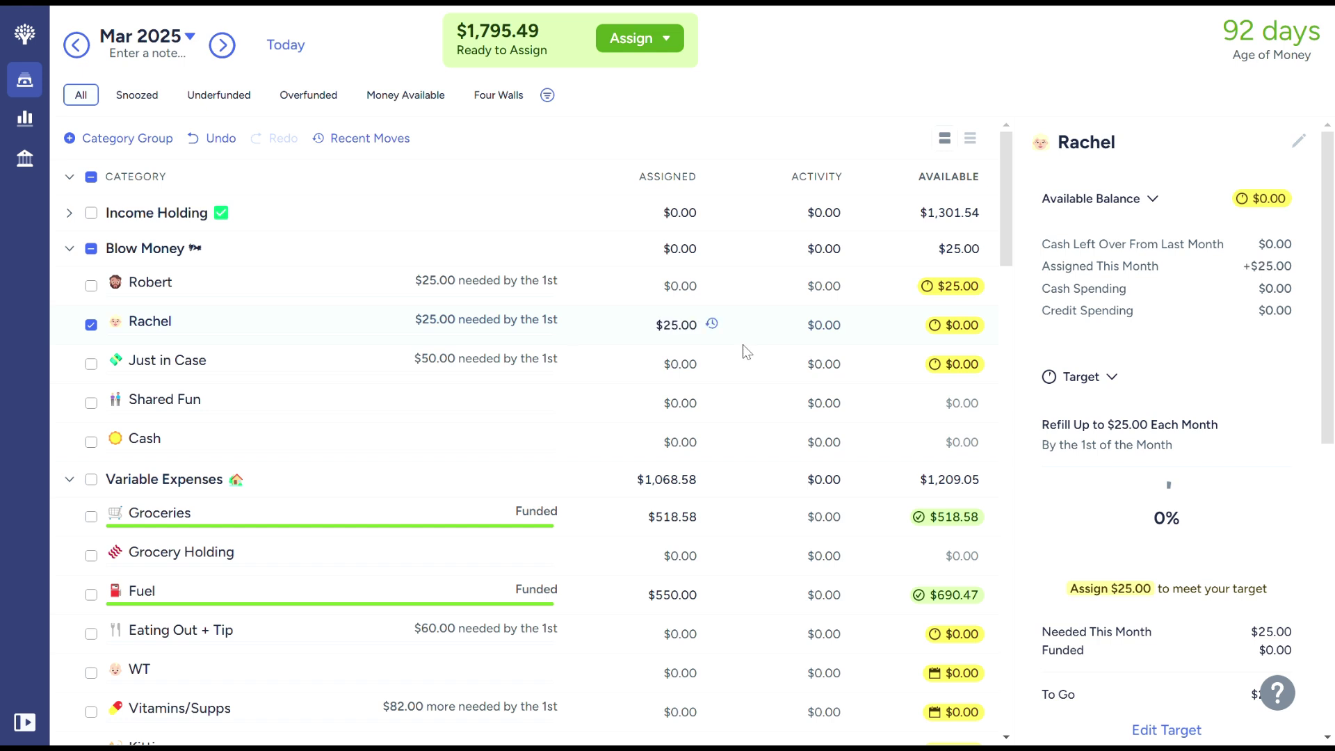
Assign $50 to the Just in Case category, clear the selection and collapse the Blow Money group.
left_click(685, 364)
type("50")
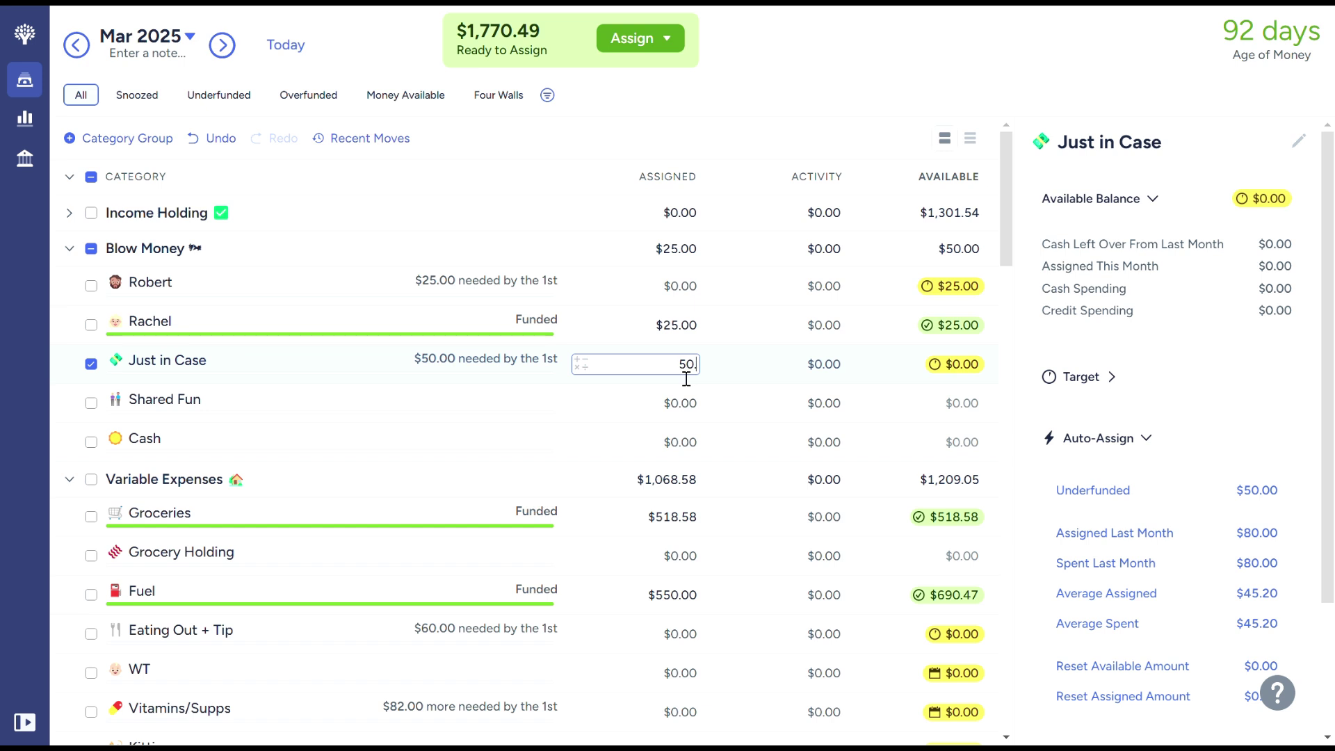
key("Return")
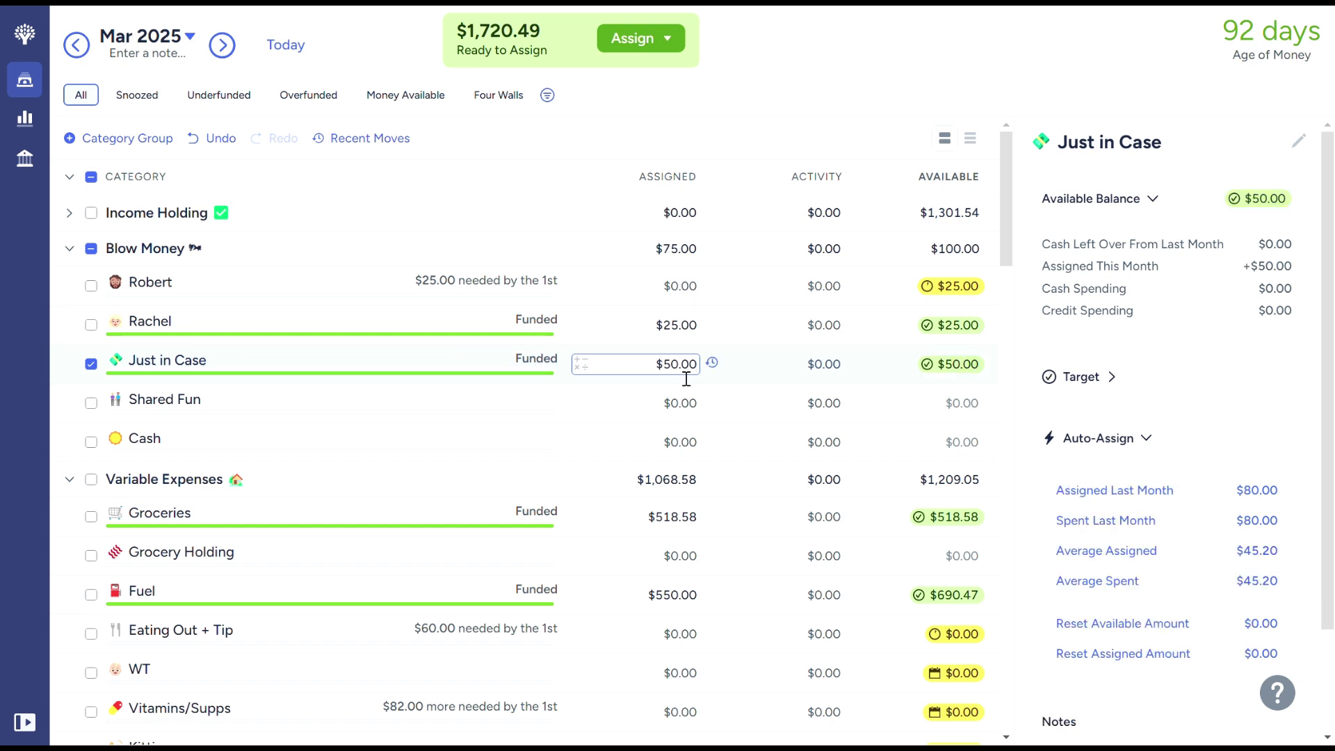
left_click(90, 365)
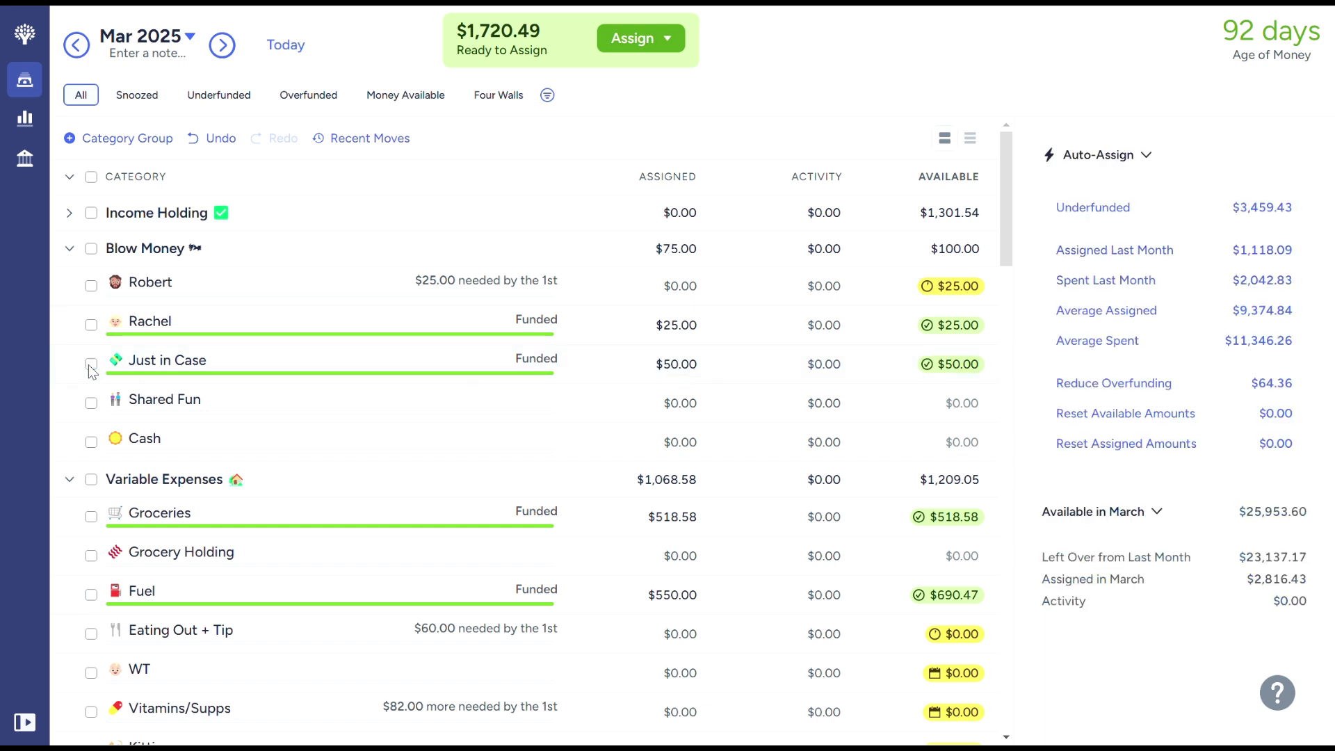
left_click(69, 249)
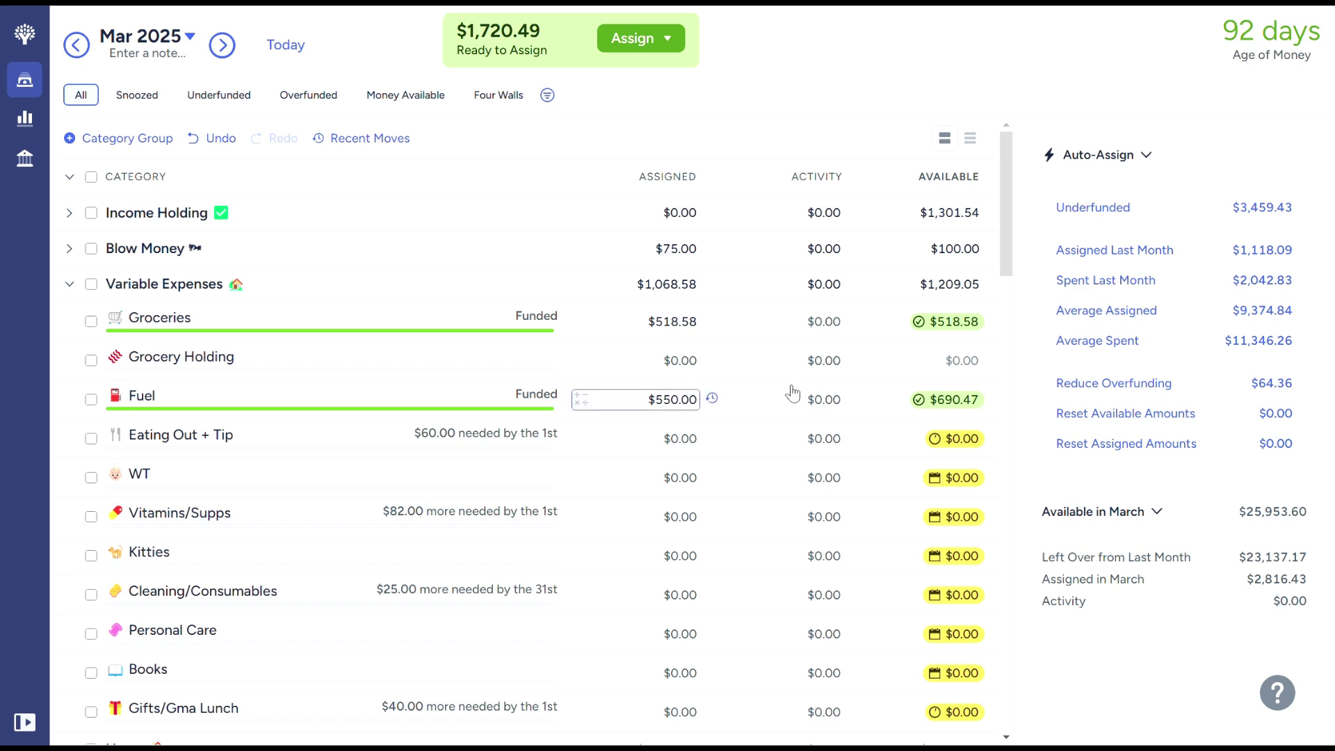
Reset the Fuel category's assigned amount, enter 550-140.47 as its new assignment and deselect the category.
left_click(686, 411)
key("BackSpace")
key("Return")
left_click(686, 412)
type("550.-140.47")
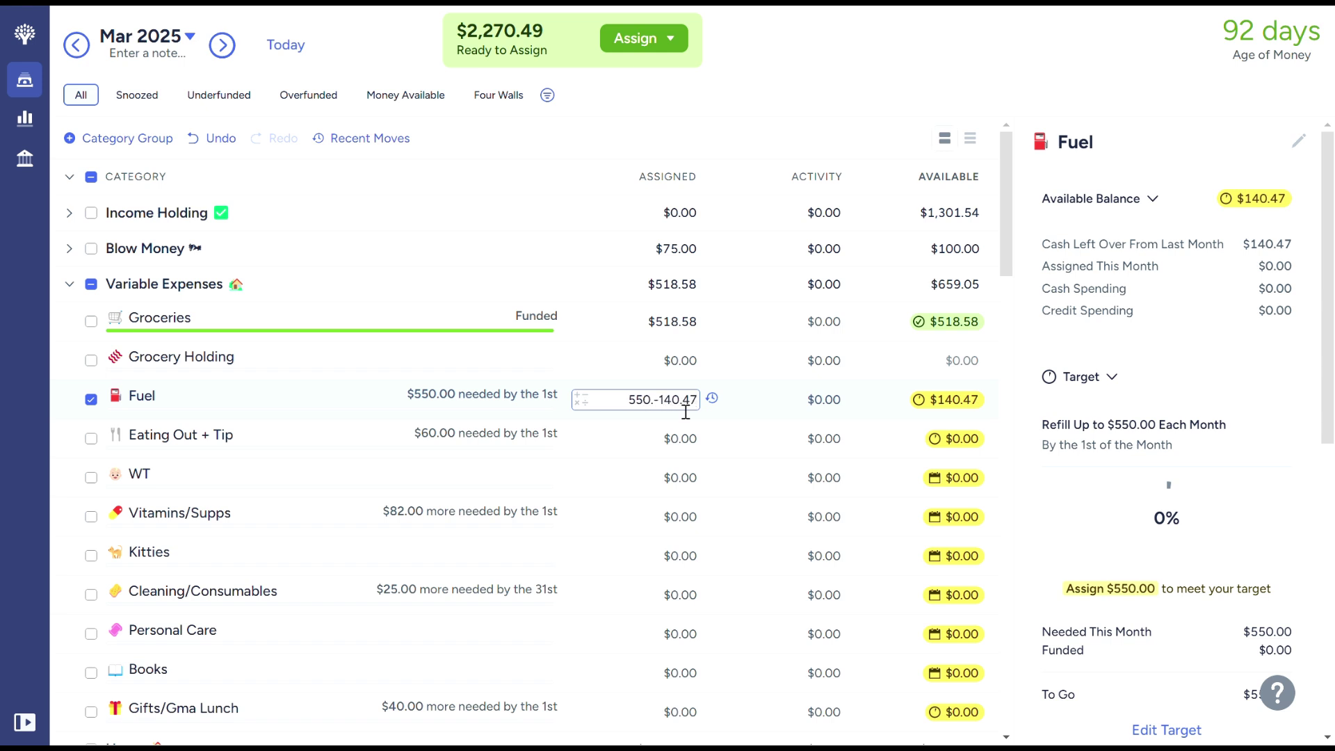
key("Return")
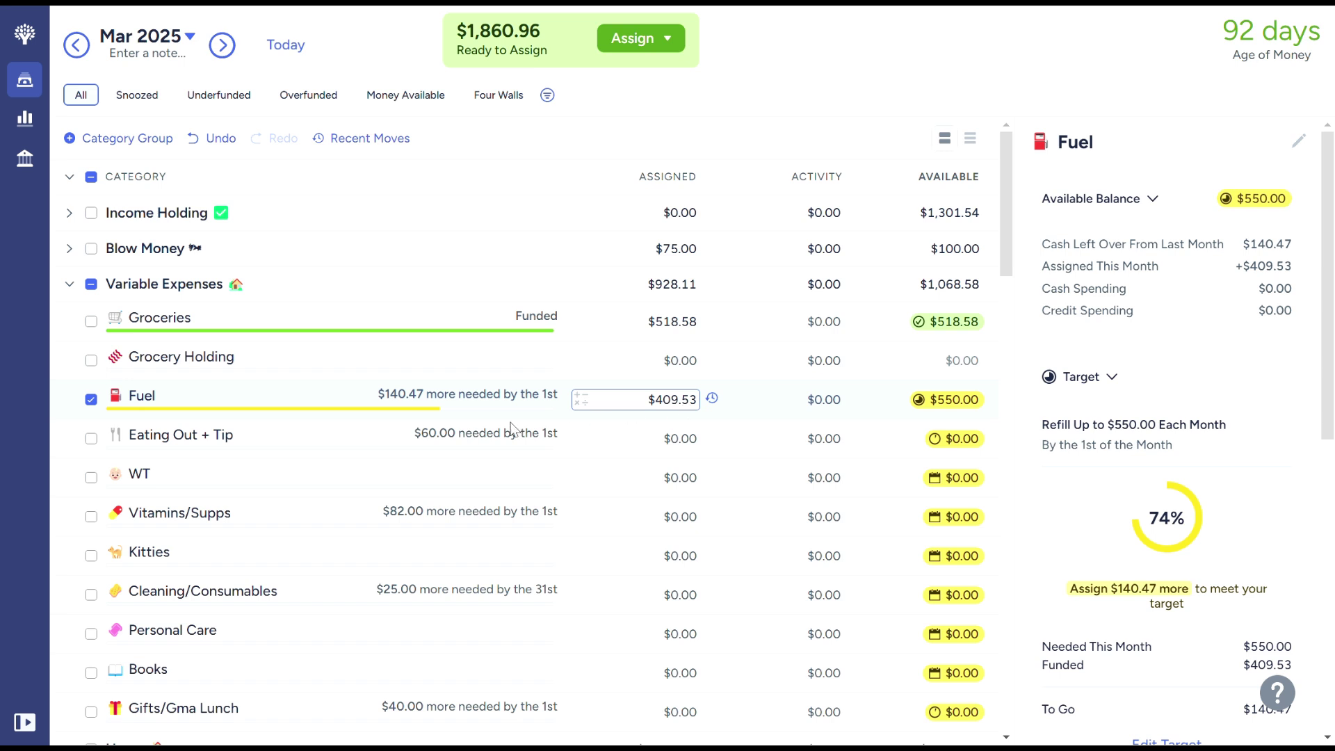
left_click(91, 400)
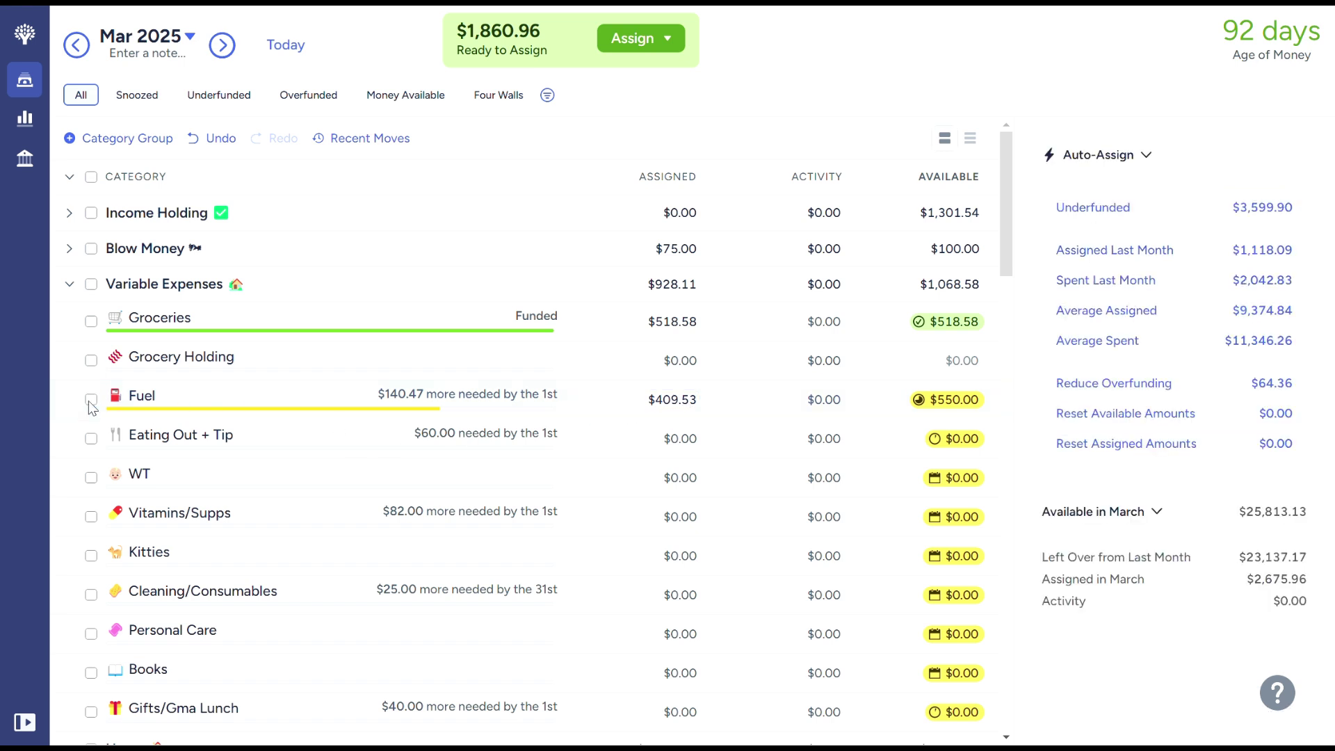
Assign $60 to the Eating Out + Tip category and deselect it.
left_click(92, 439)
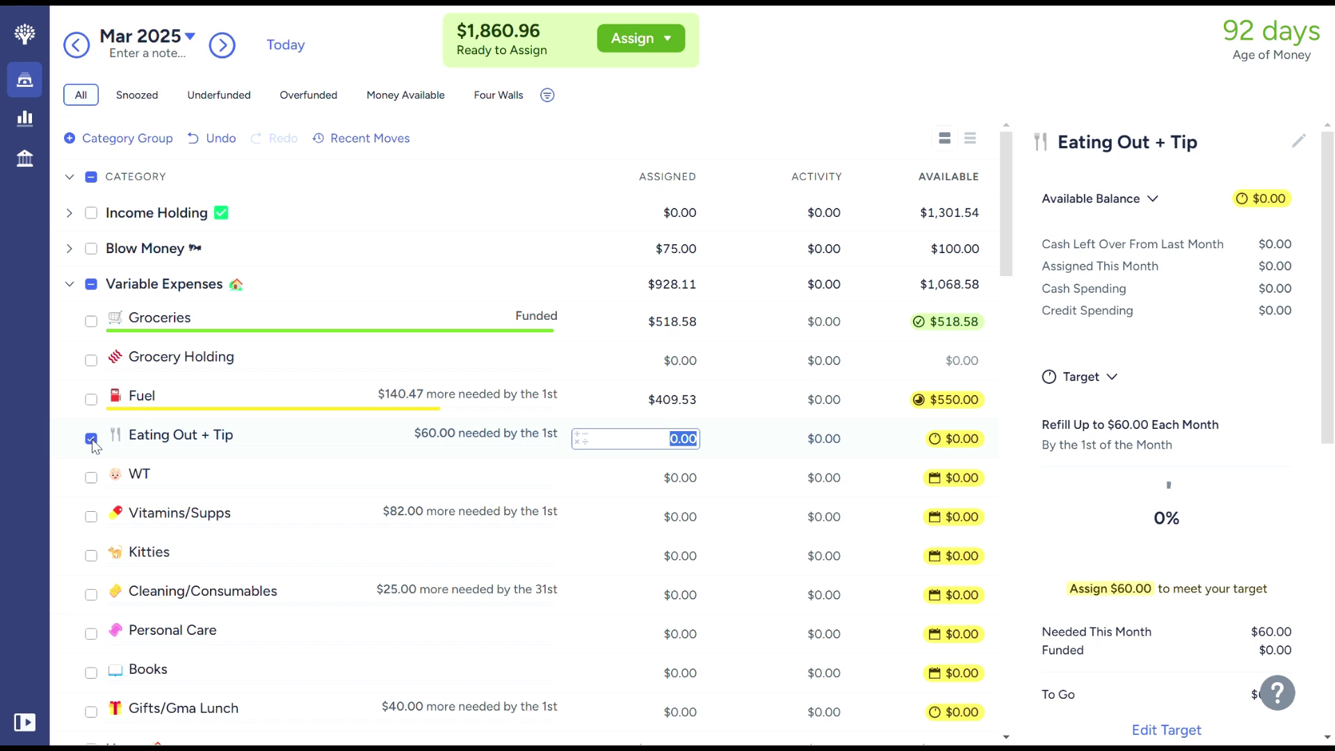
type("60")
key("Return")
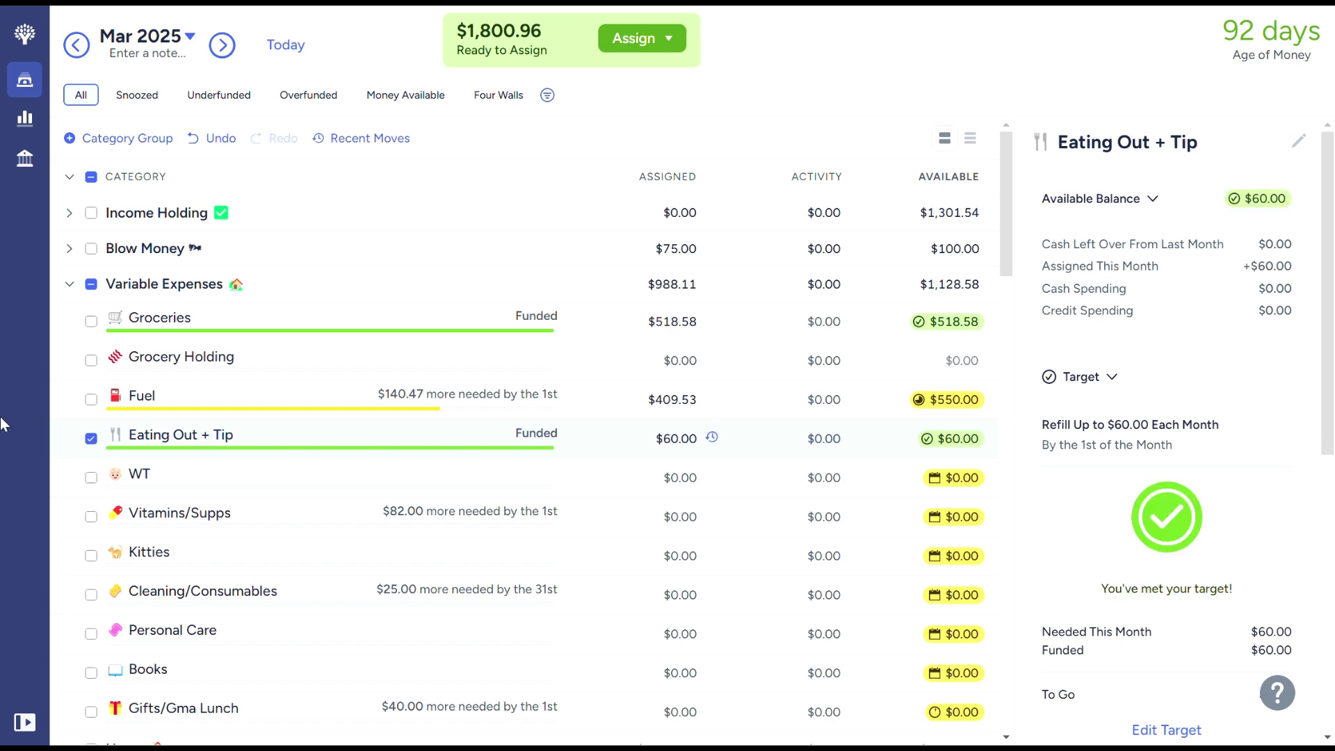
left_click(92, 438)
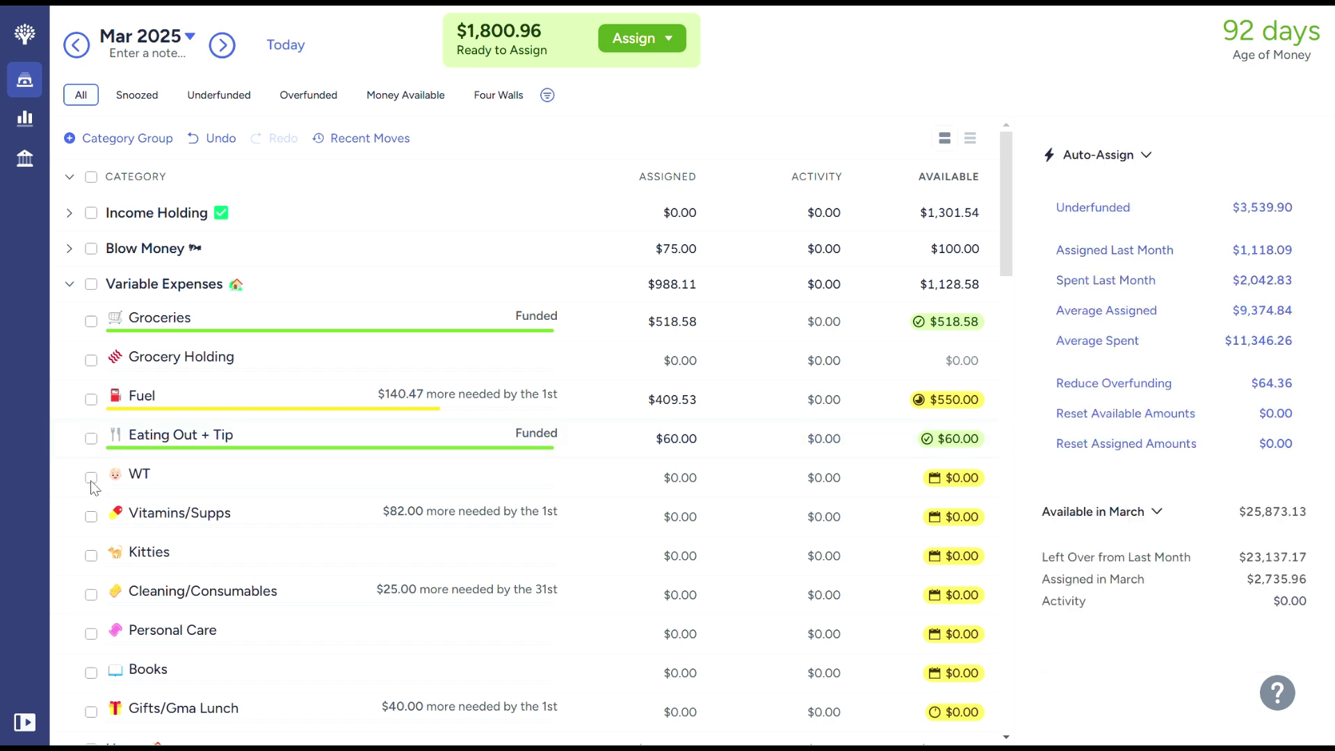
Auto-assign the underfunded amount to WT, Vitamins/Supps, Kitties, Cleaning/Consumables, Personal Care and Books together, and clear the selection.
left_click(91, 478)
left_click(91, 517)
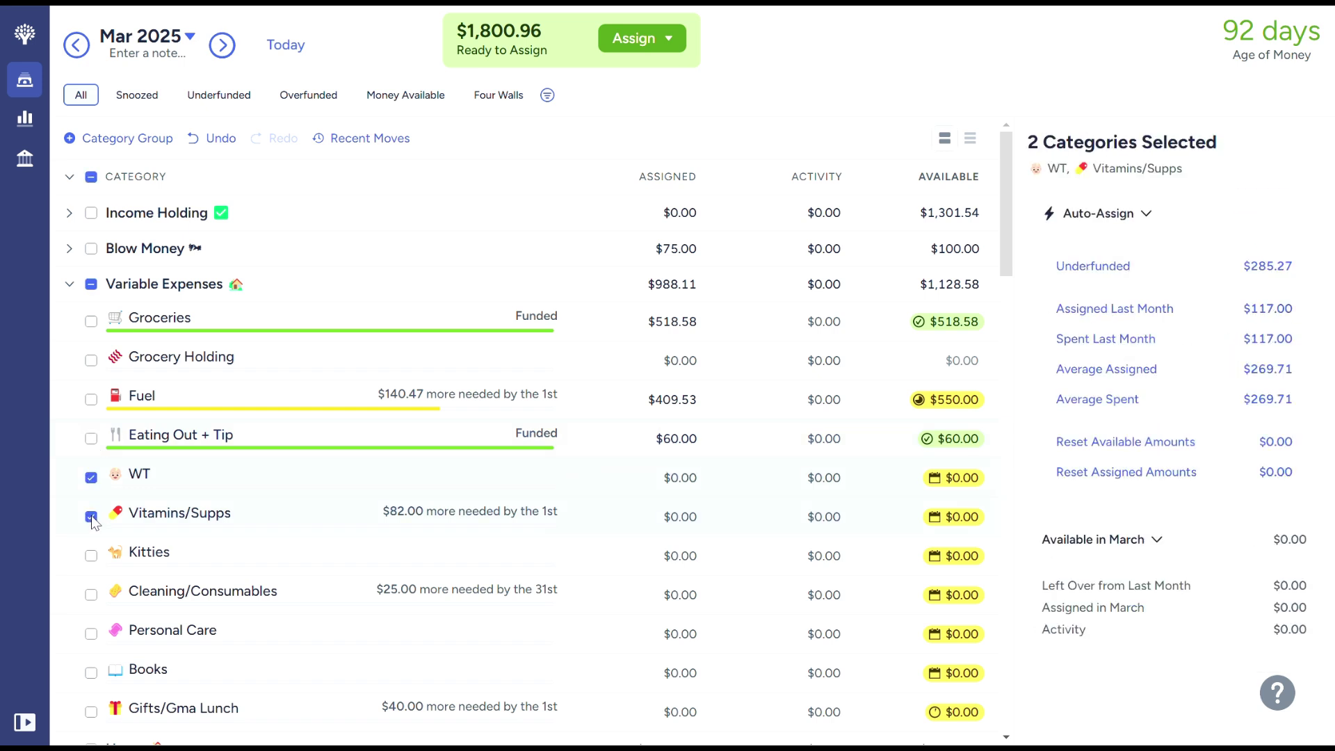
left_click(91, 556)
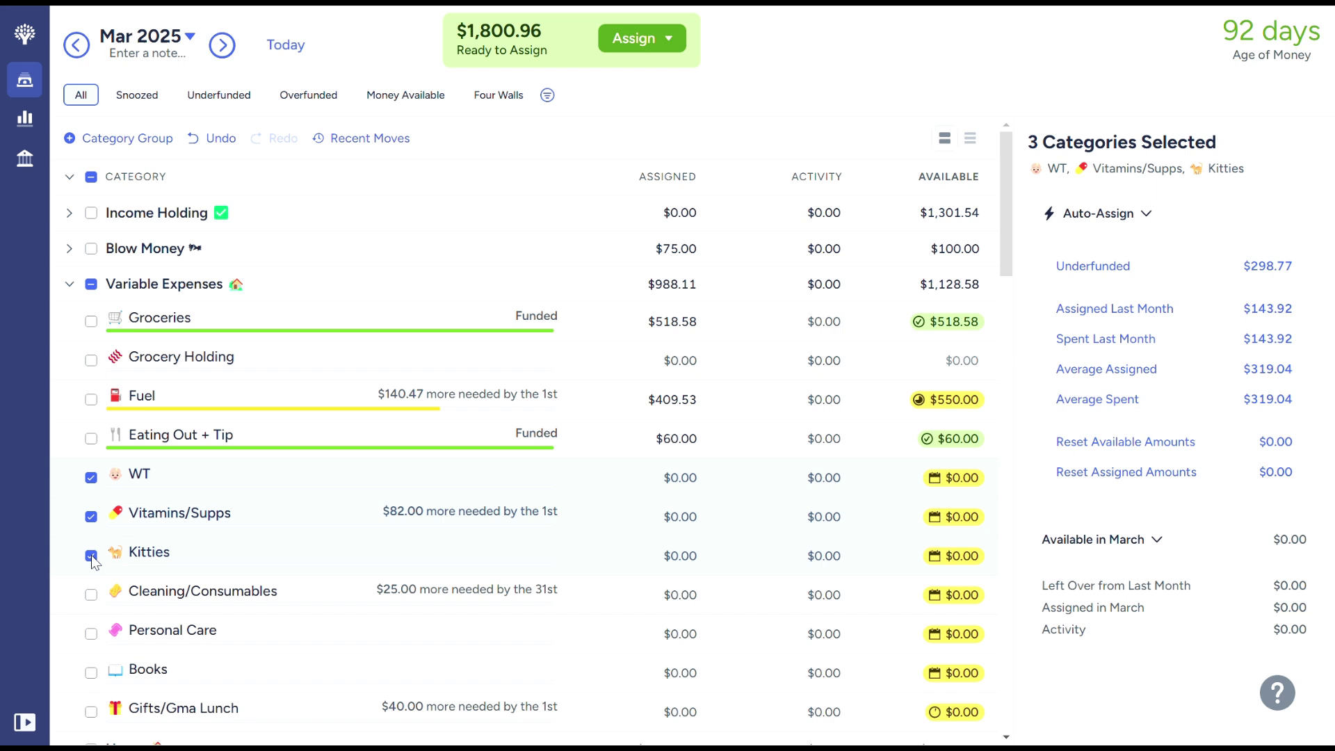
left_click(93, 596)
scroll(91, 598, "down", 3)
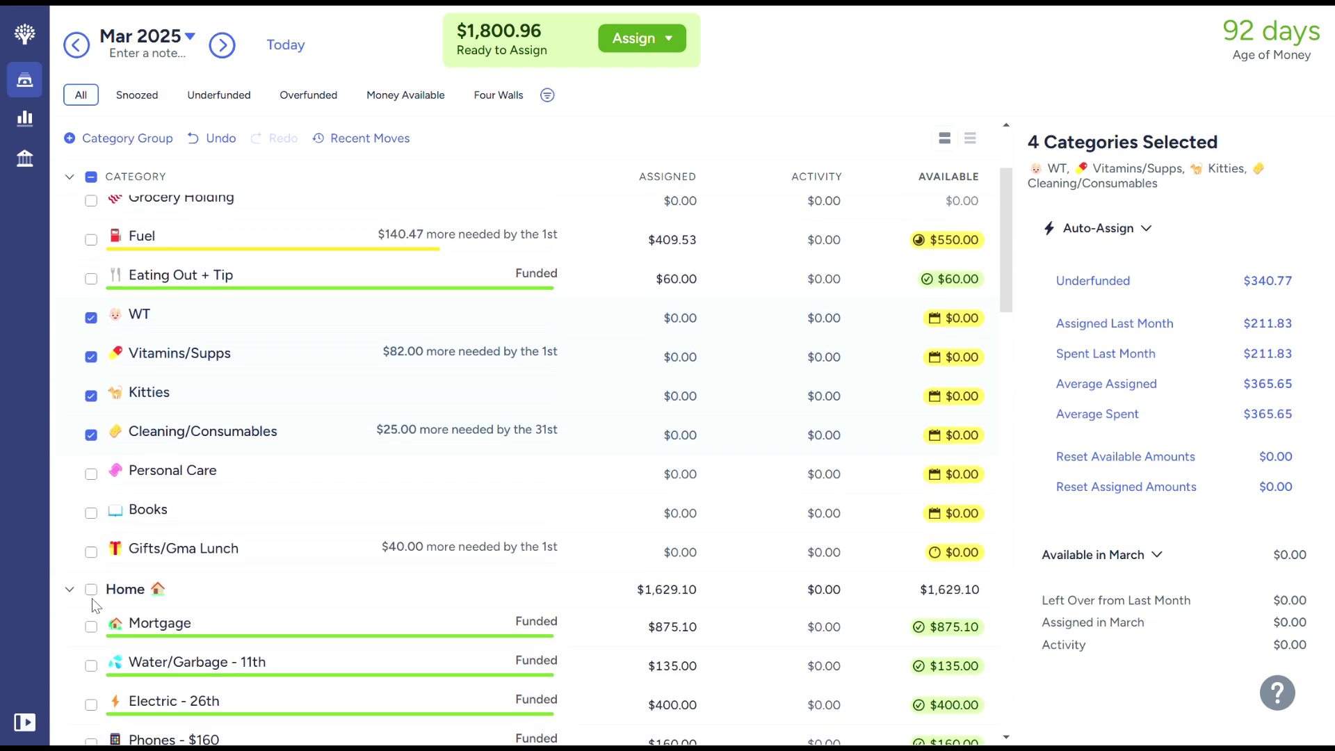
left_click(92, 464)
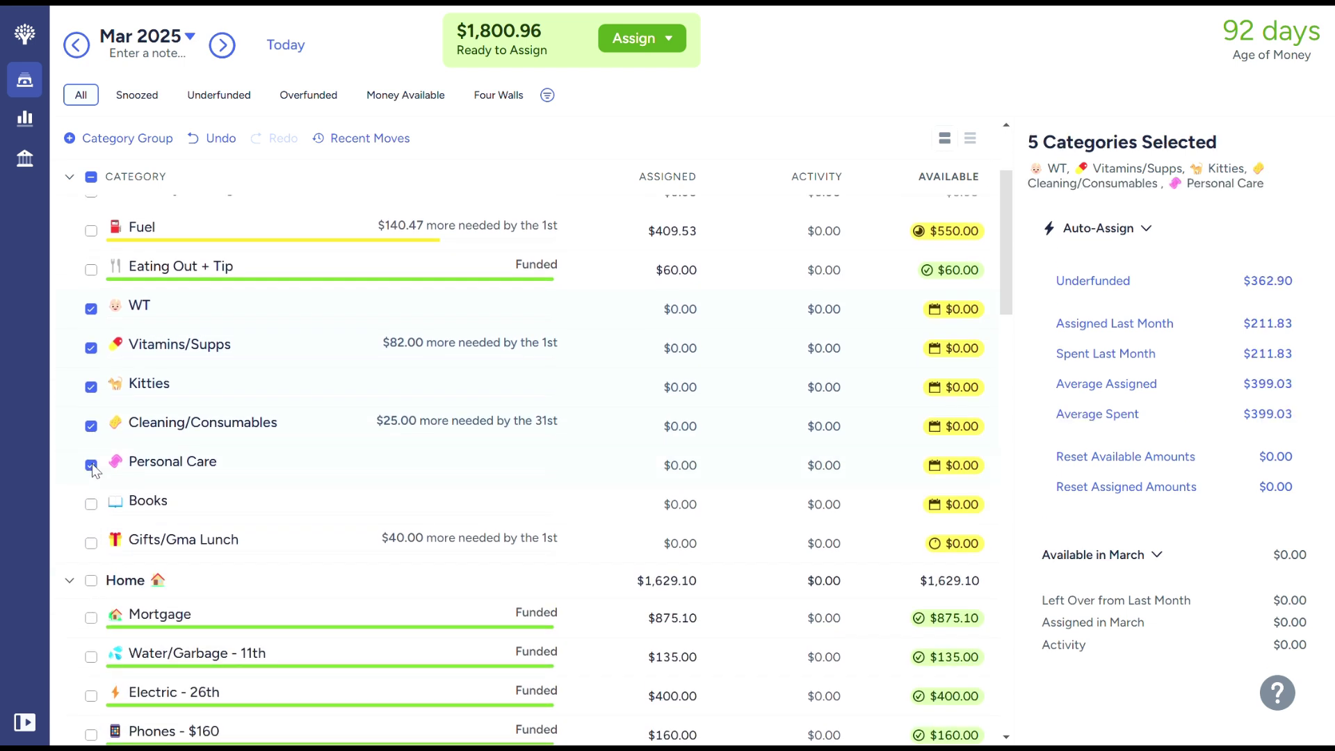
left_click(91, 504)
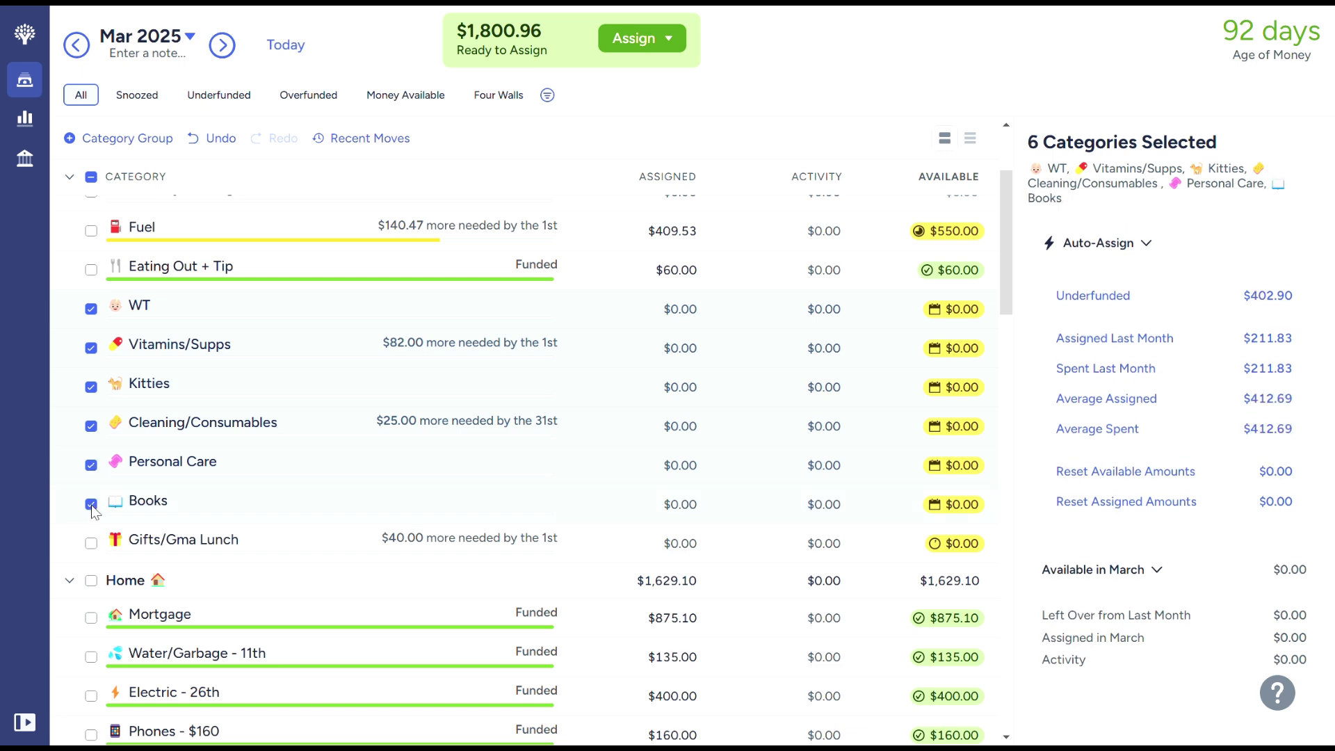
left_click(1240, 299)
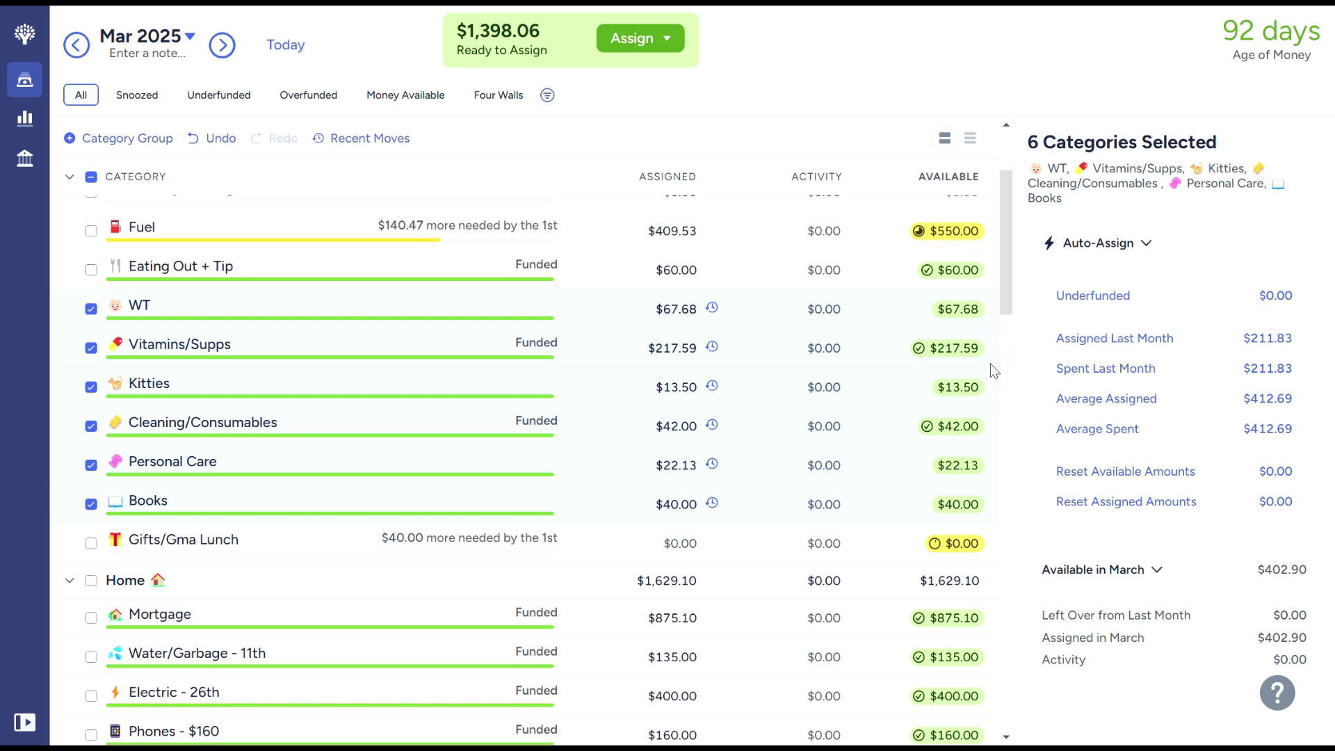
left_click(280, 309)
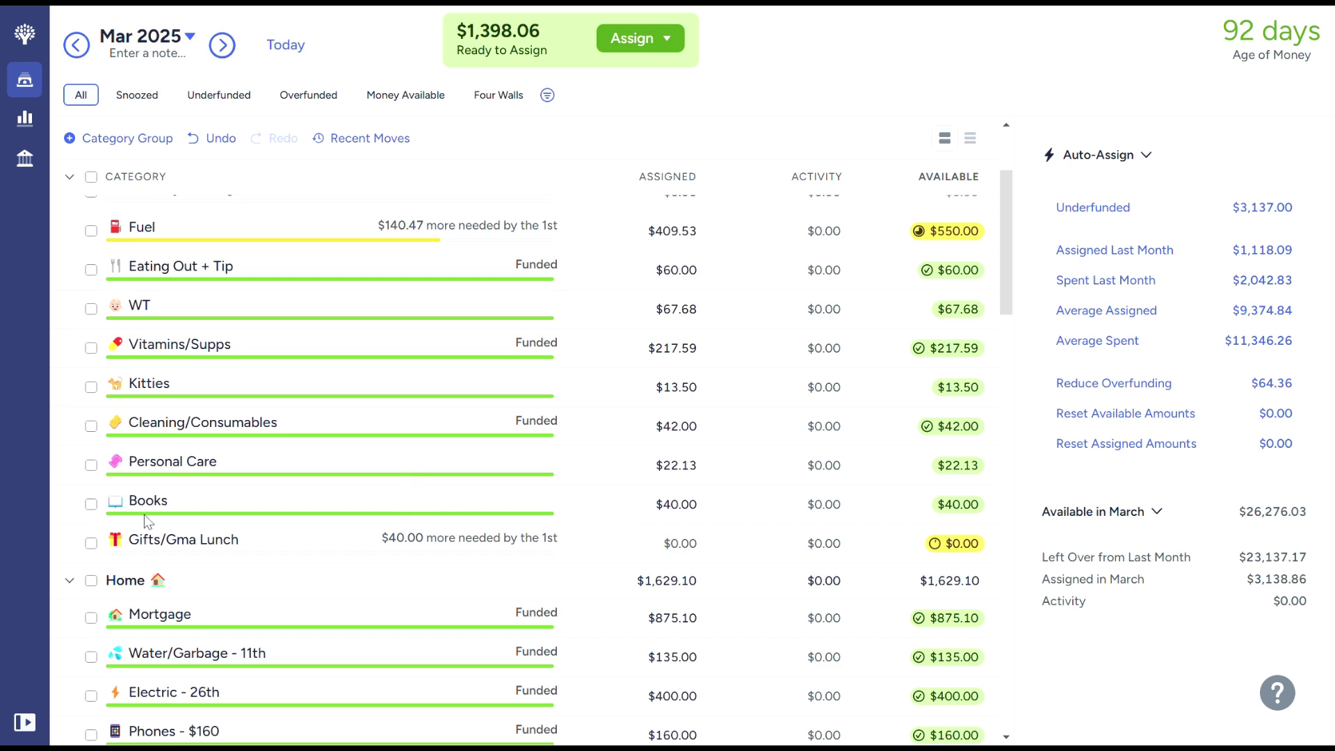
Assign $40 to the Gifts/Gma Lunch category, deselect it and collapse the Variable Expenses group.
left_click(678, 543)
type("40")
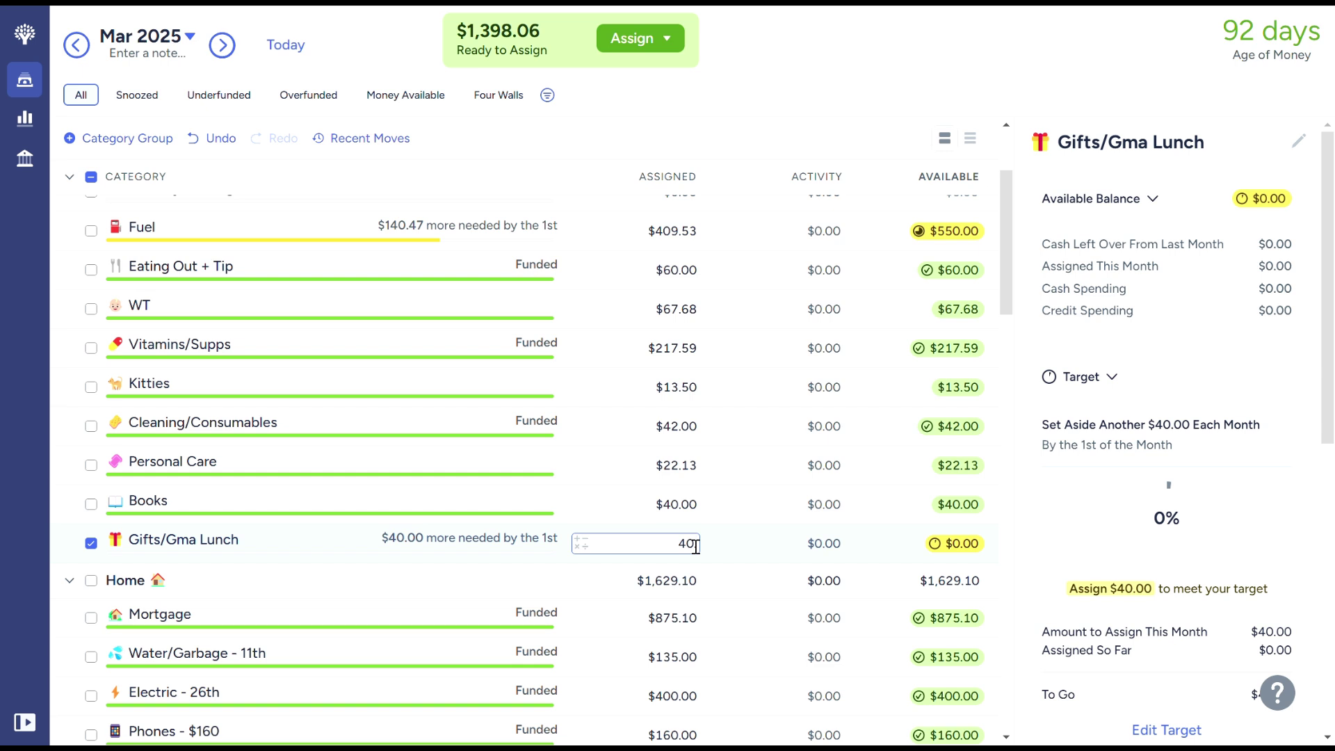
key("Return")
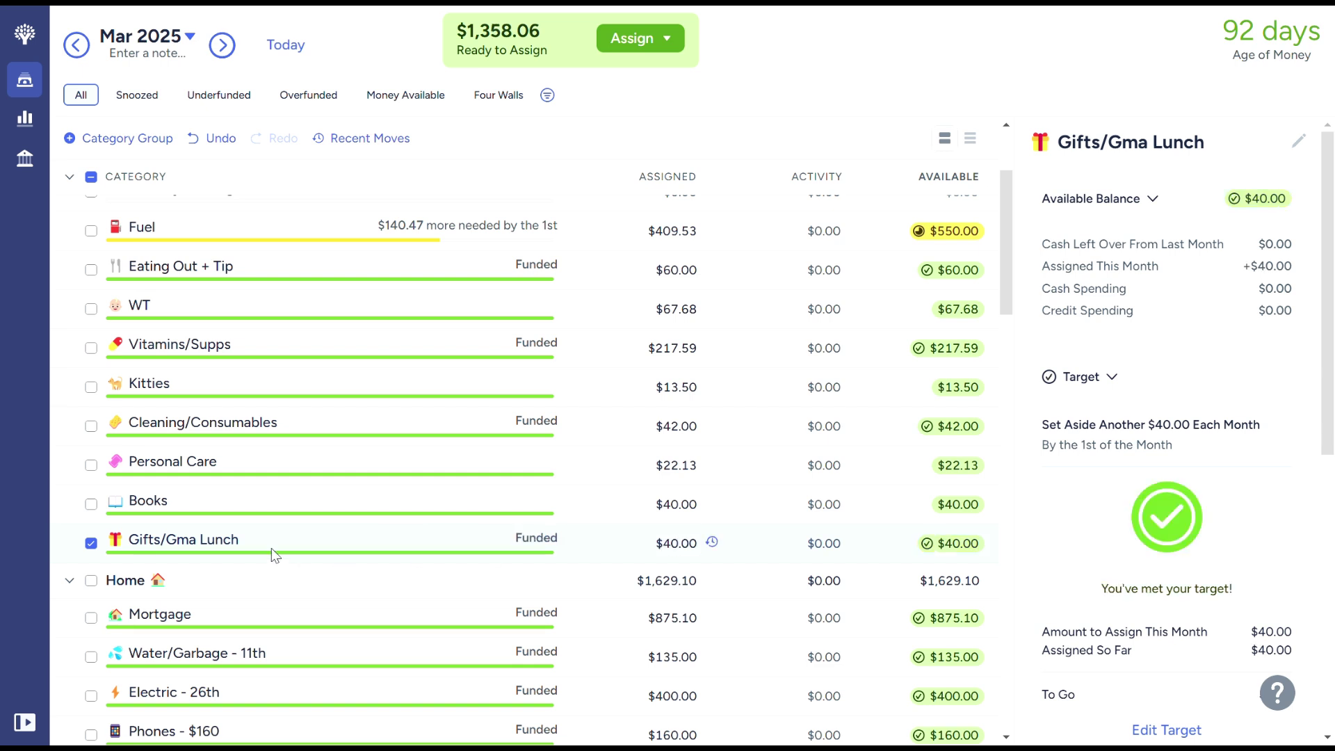
left_click(91, 543)
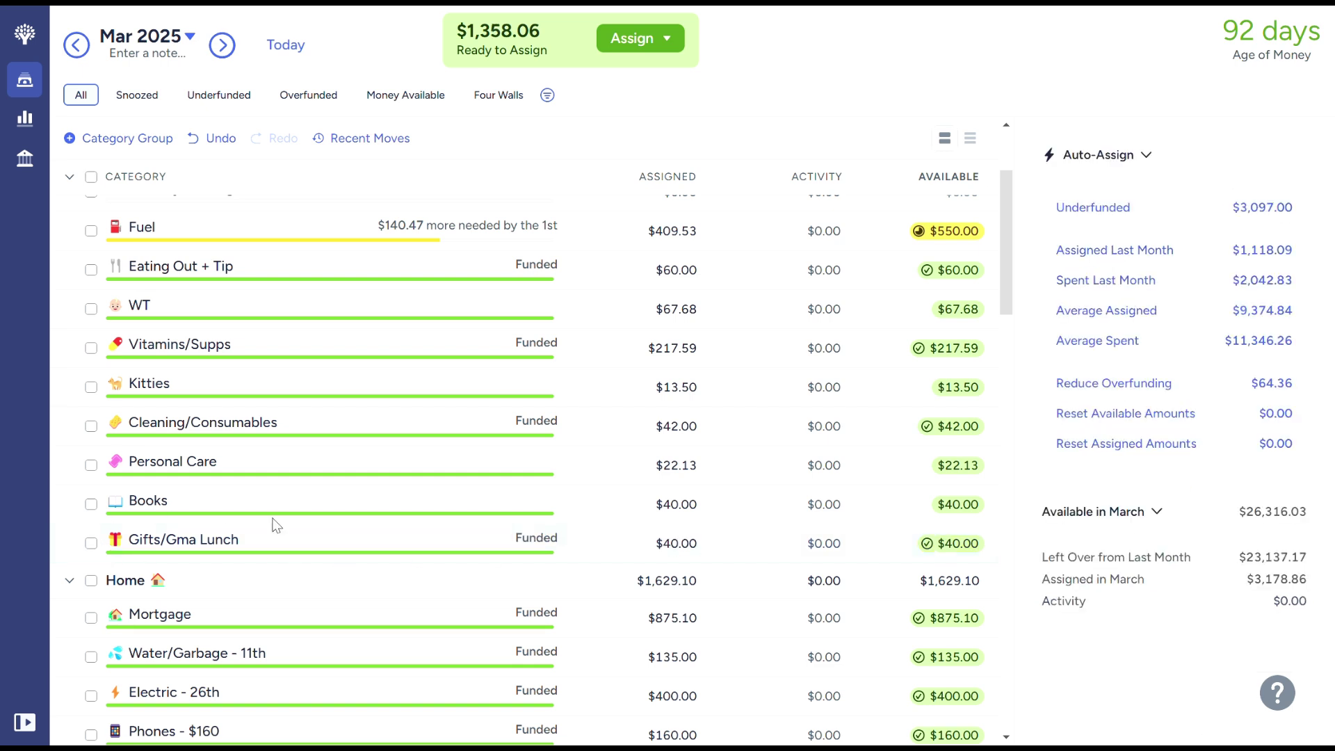
scroll(393, 540, "up", 3)
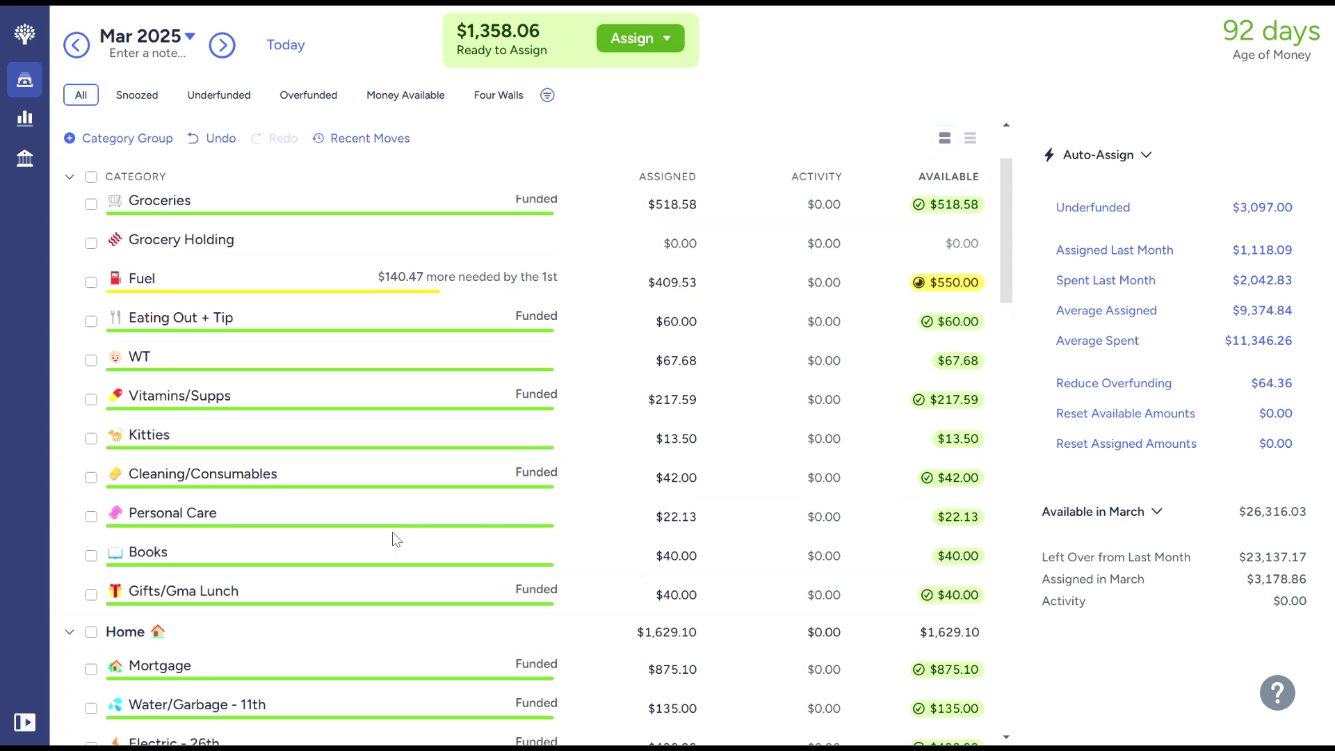
scroll(679, 634, "down", 2)
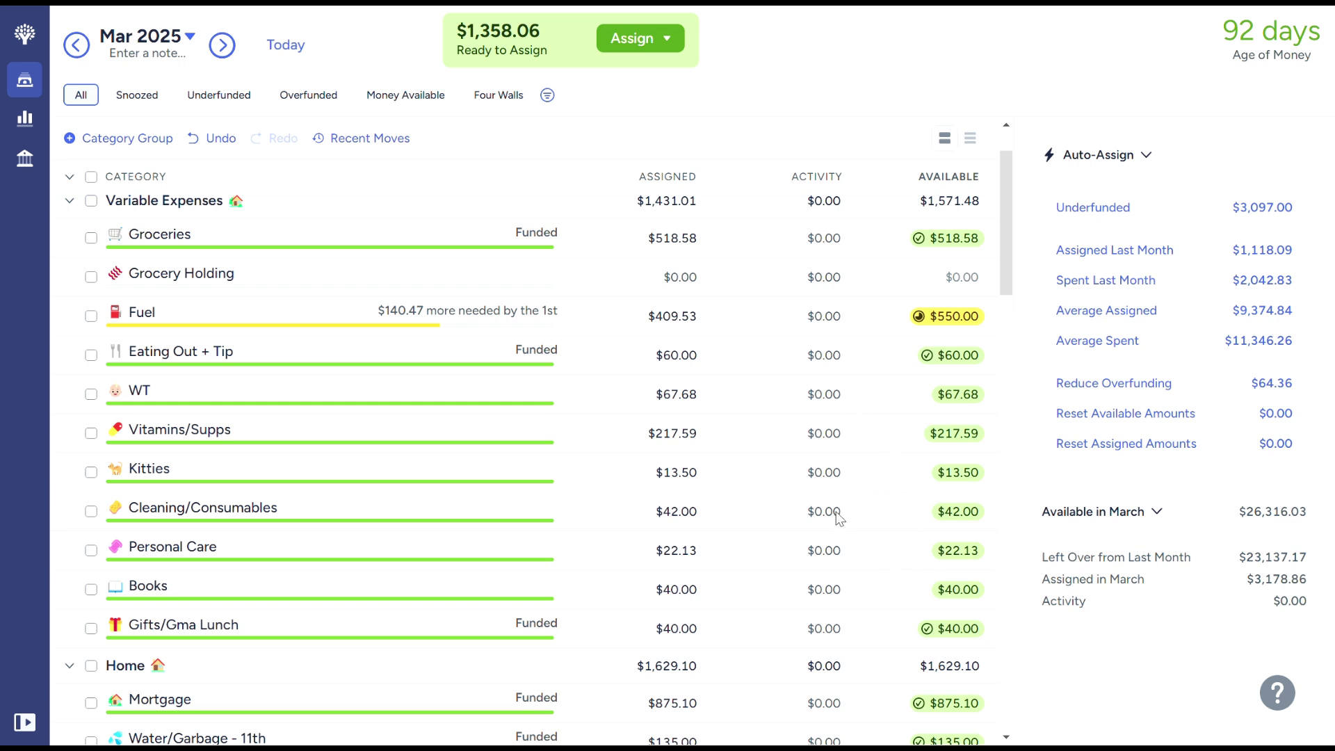
left_click(70, 201)
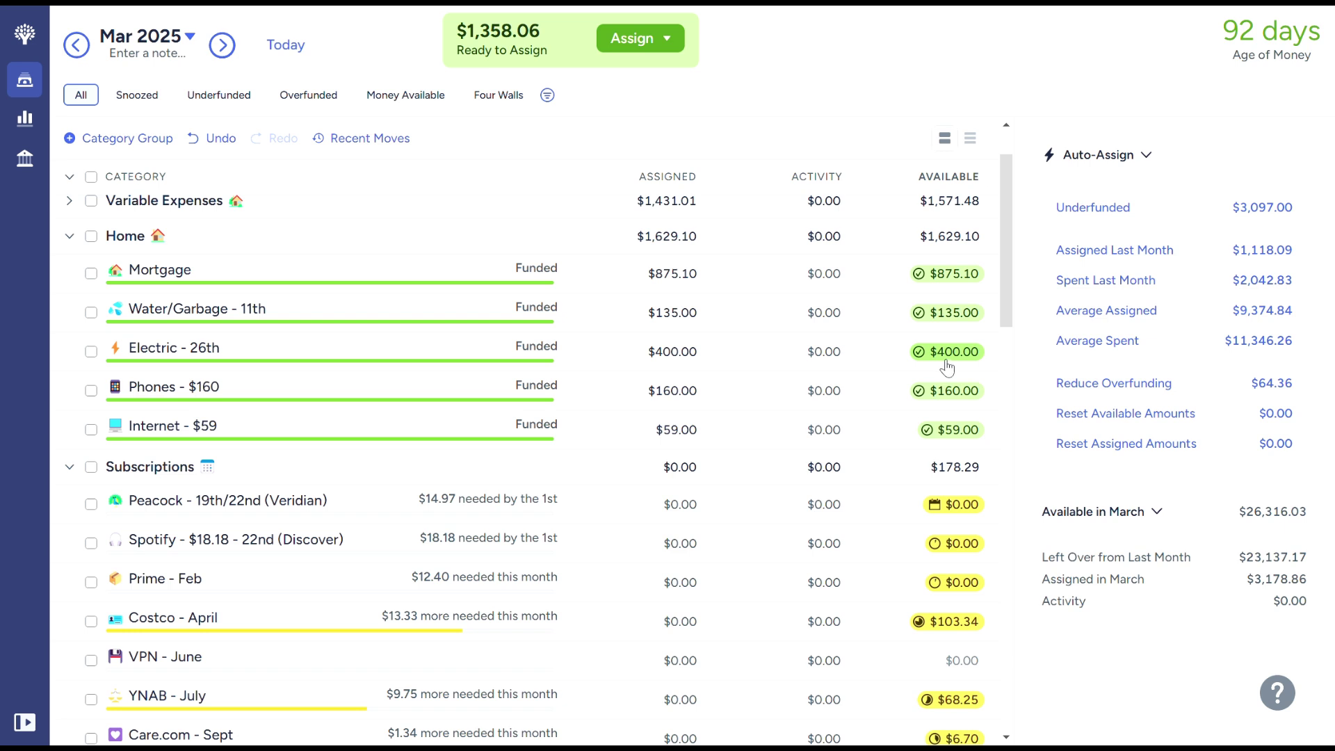
Review the Electric - 26th category's spending history and notes, and collapse the Home group.
left_click(888, 364)
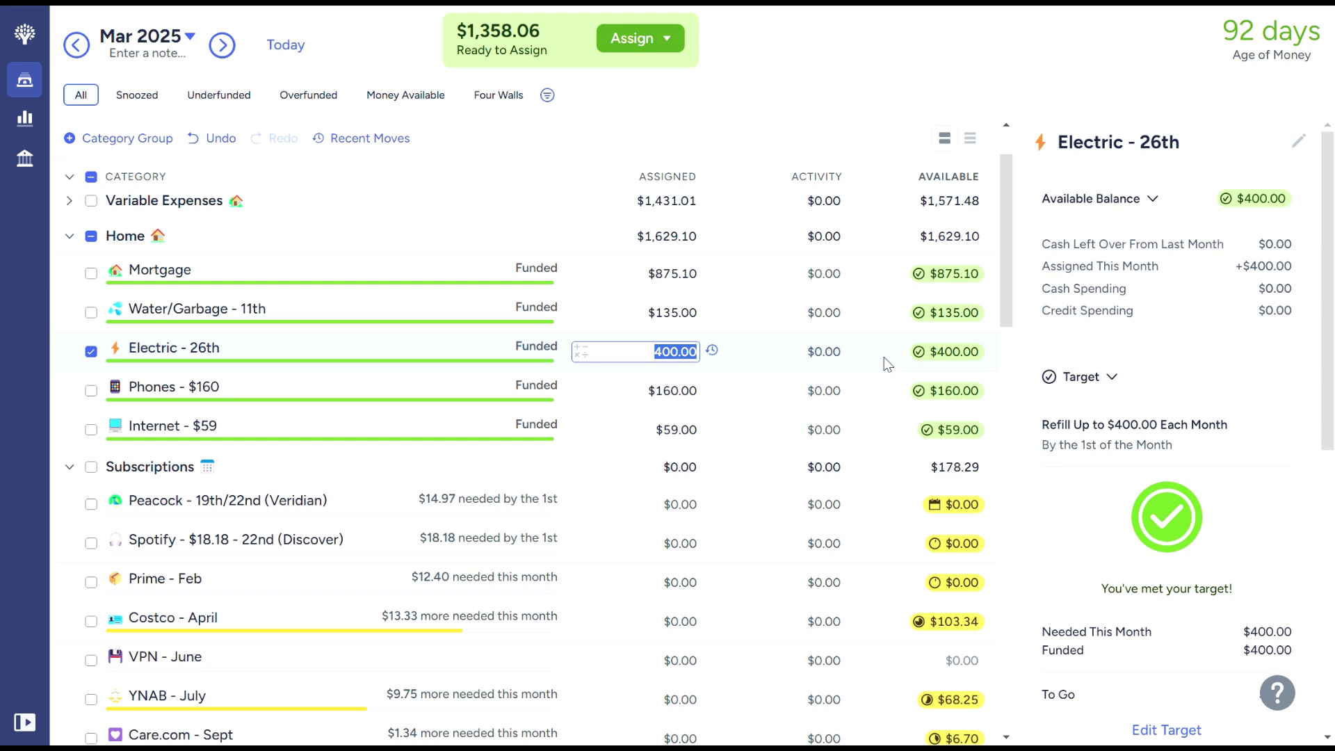
scroll(1328, 487, "down", 8)
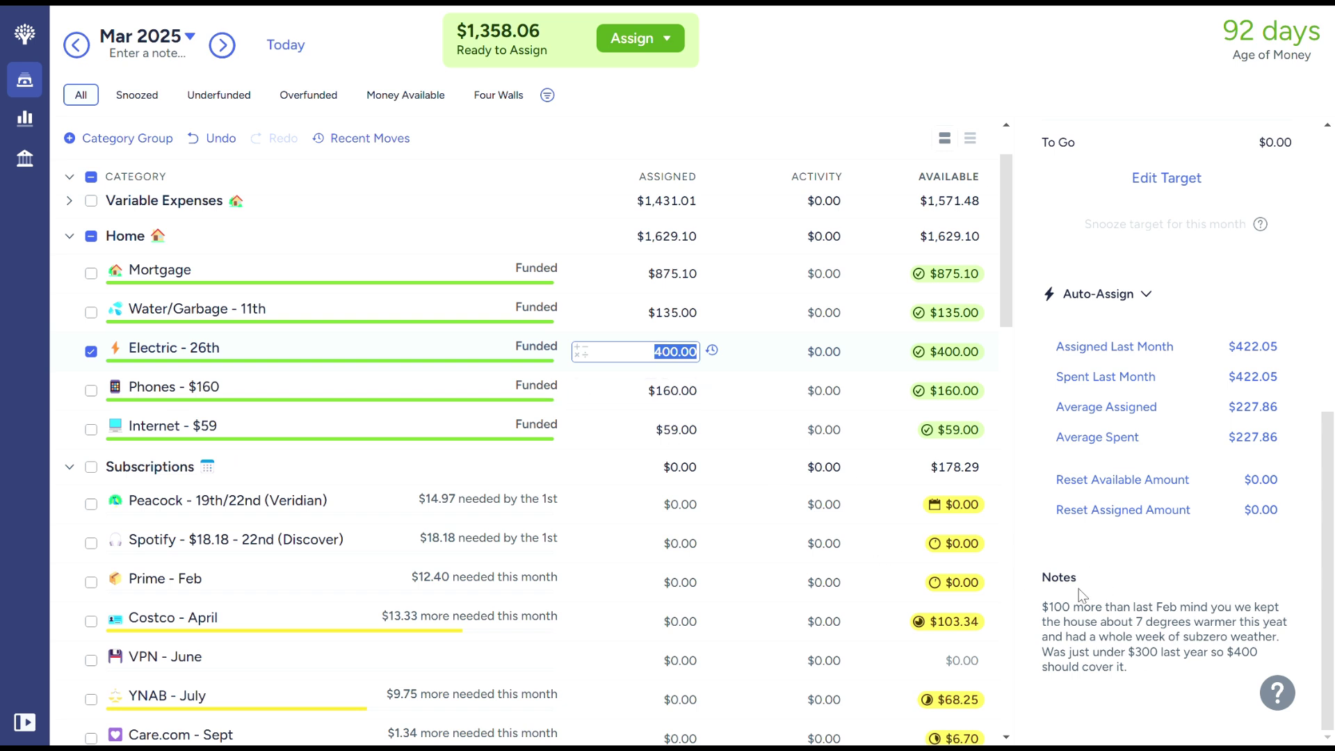
left_click(69, 240)
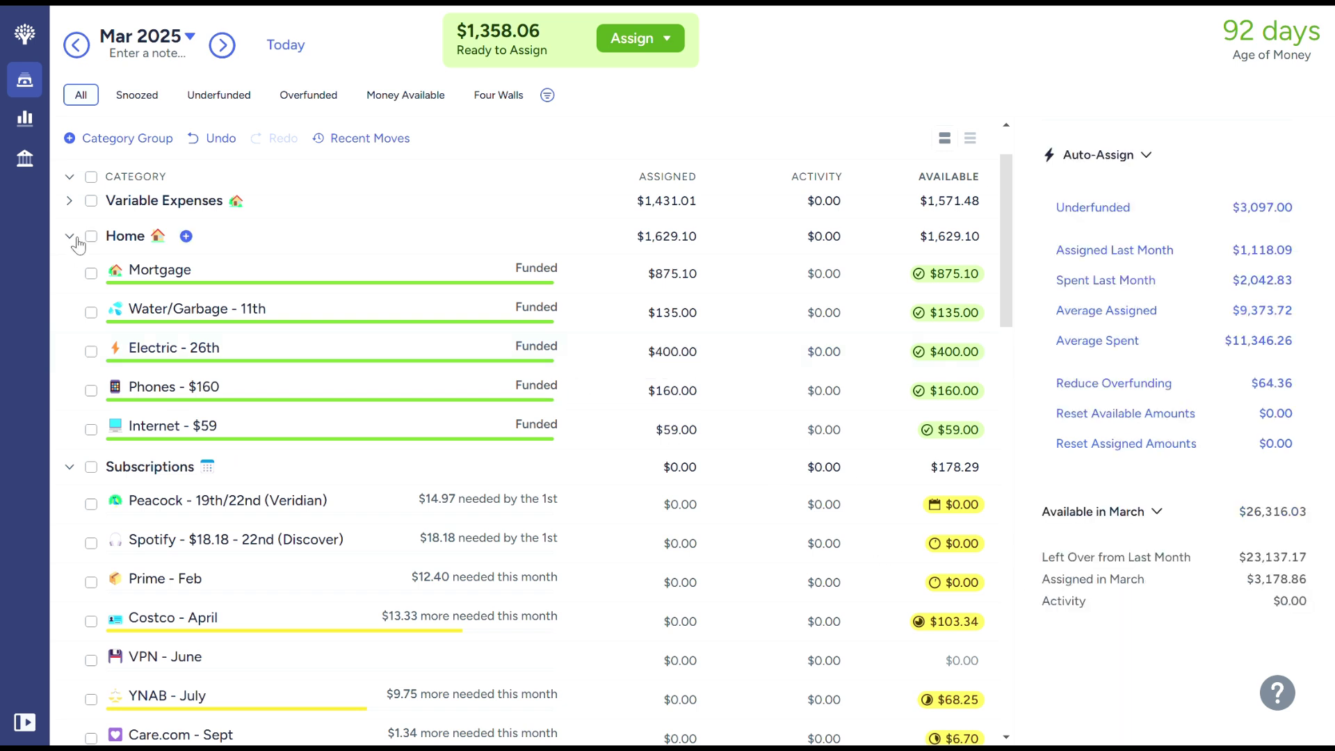
left_click(69, 238)
Auto-assign the underfunded amount to the whole Subscriptions group and collapse the group.
left_click(91, 272)
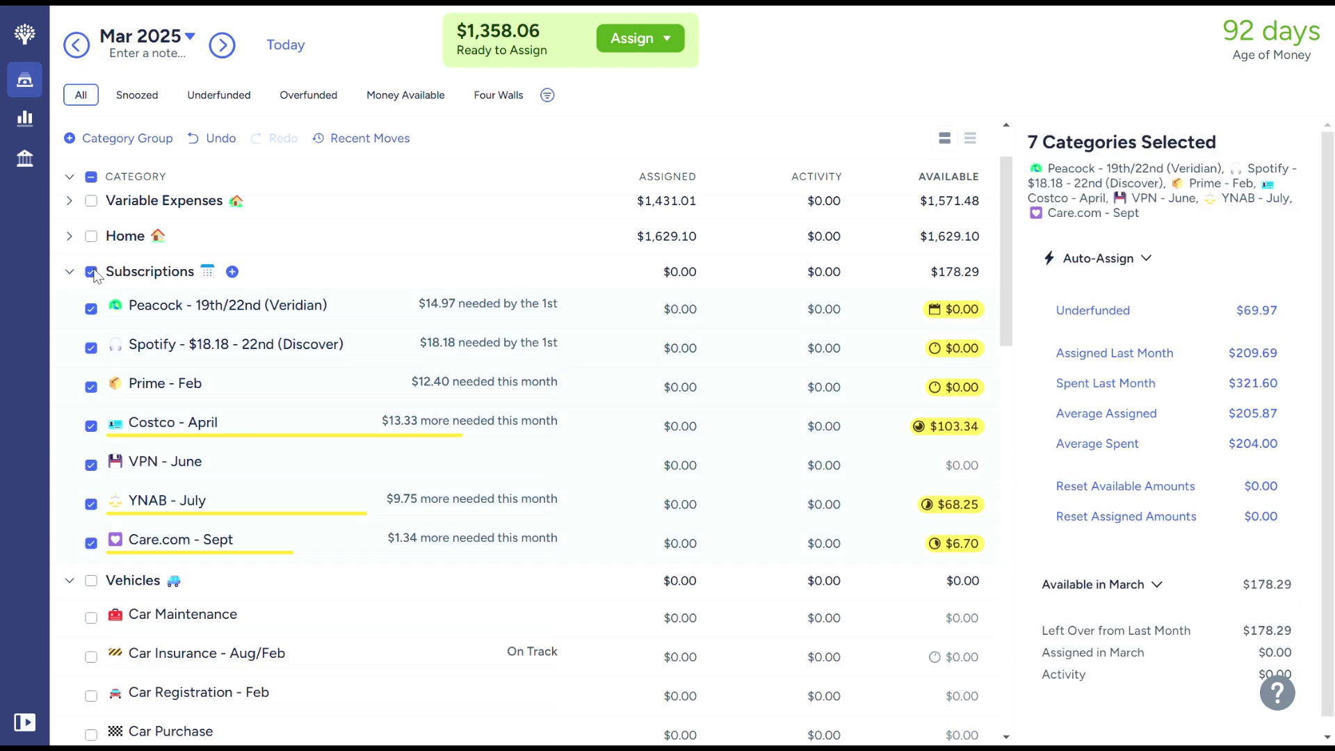
left_click(1281, 322)
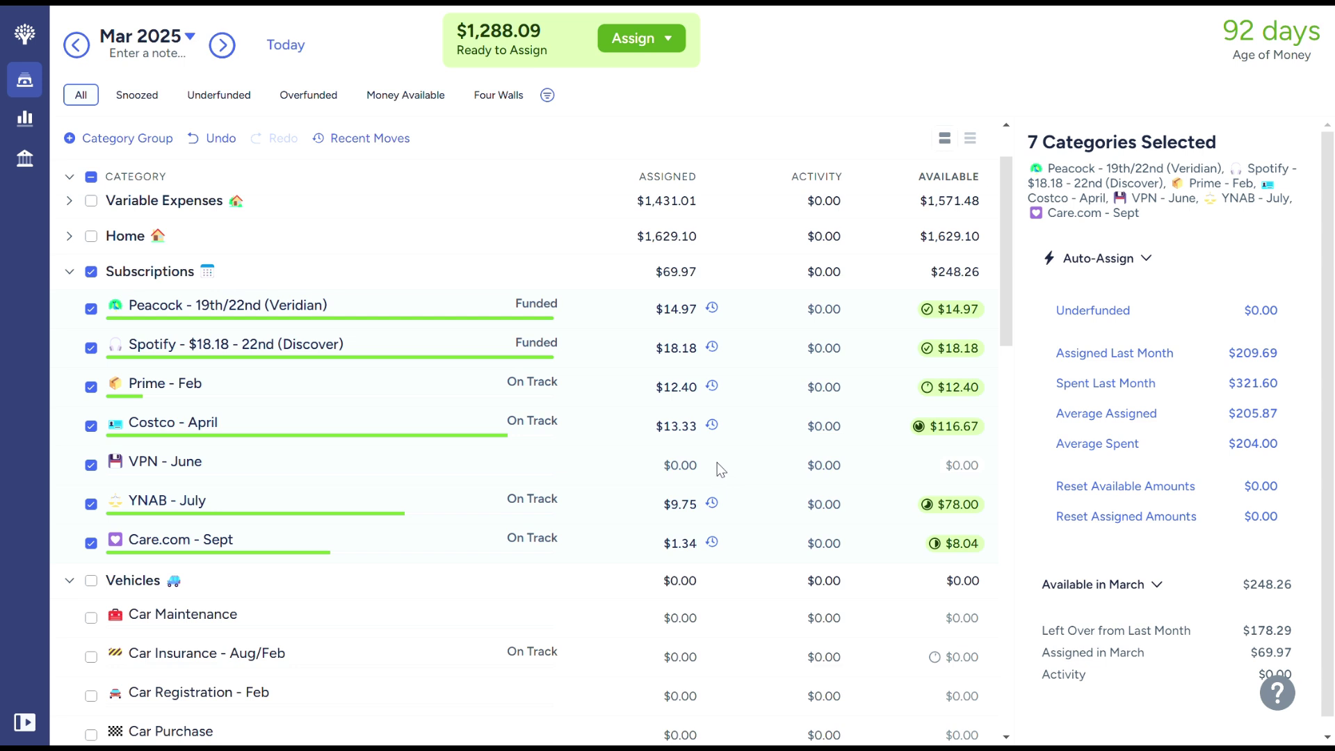
left_click(69, 272)
Check the Car Insurance - Aug/Feb category's history and notes, and change its target amount to $700.
scroll(228, 429, "down", 1)
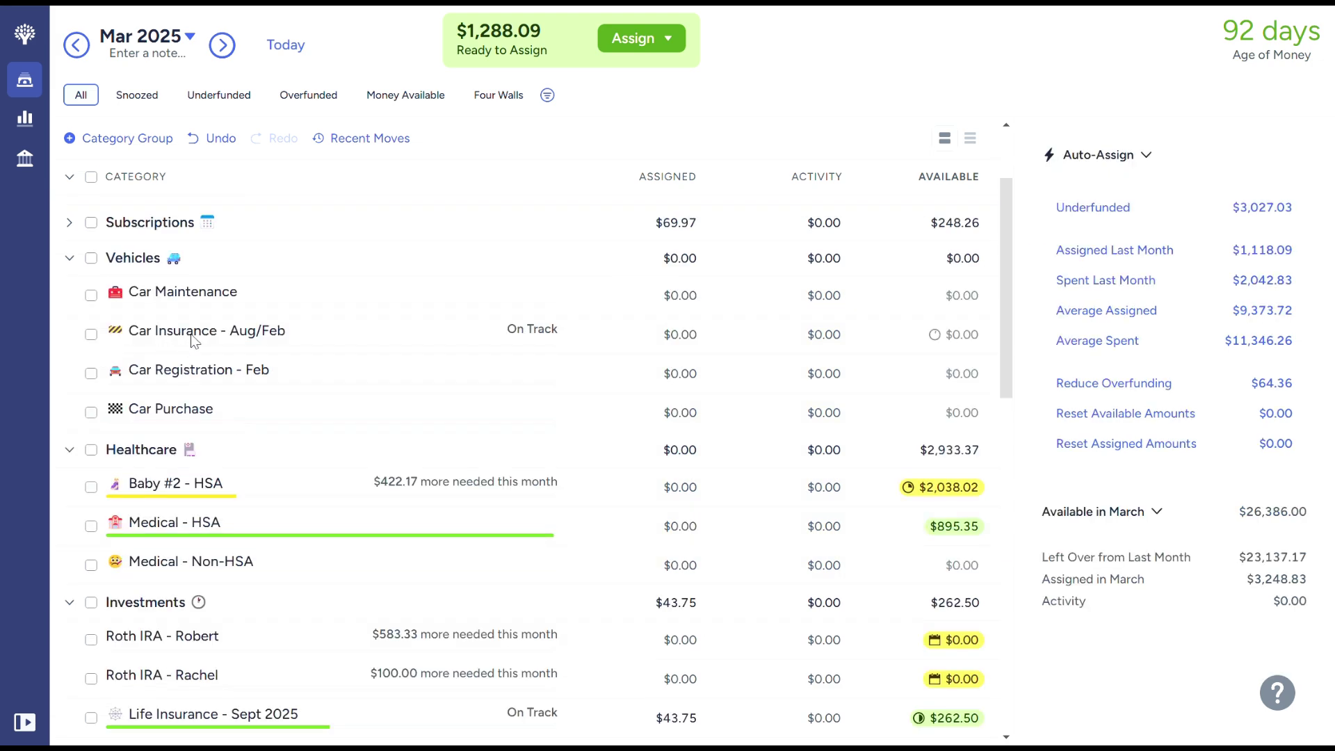
left_click(346, 341)
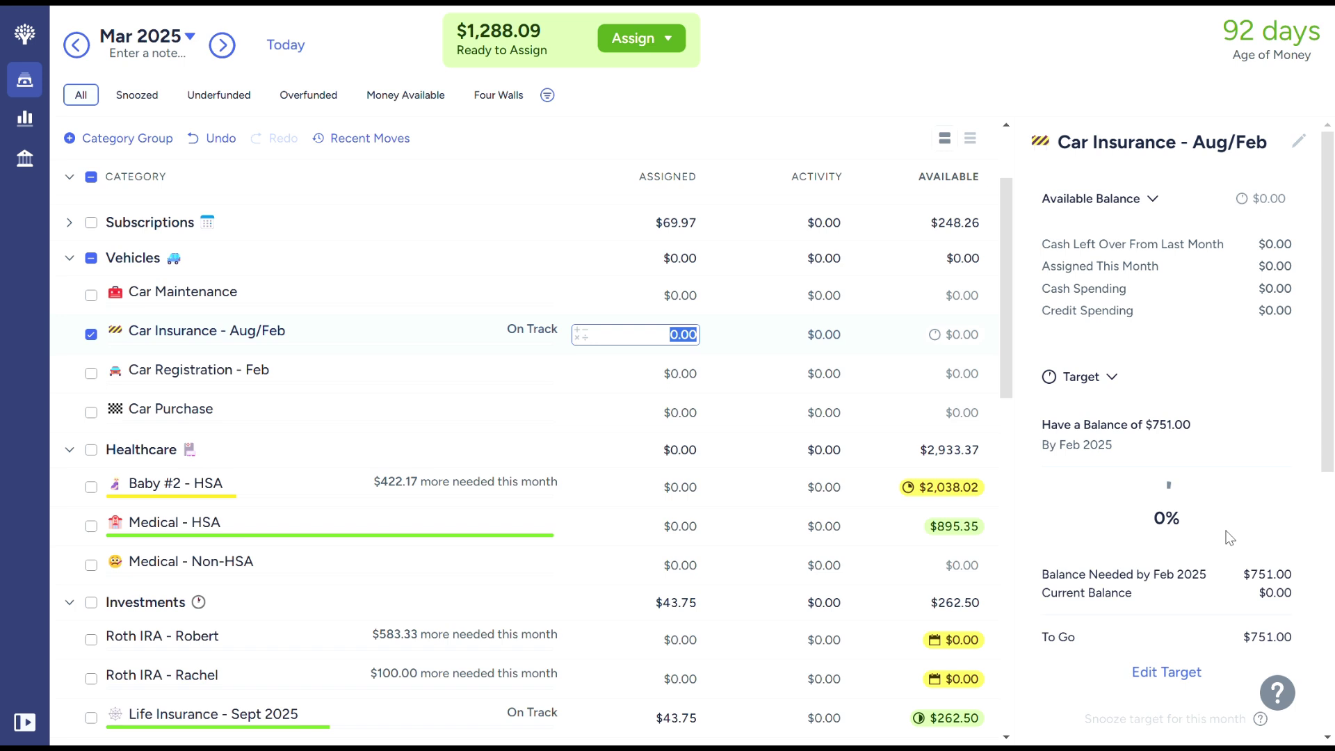
scroll(1229, 538, "down", 3)
scroll(1229, 538, "down", 4)
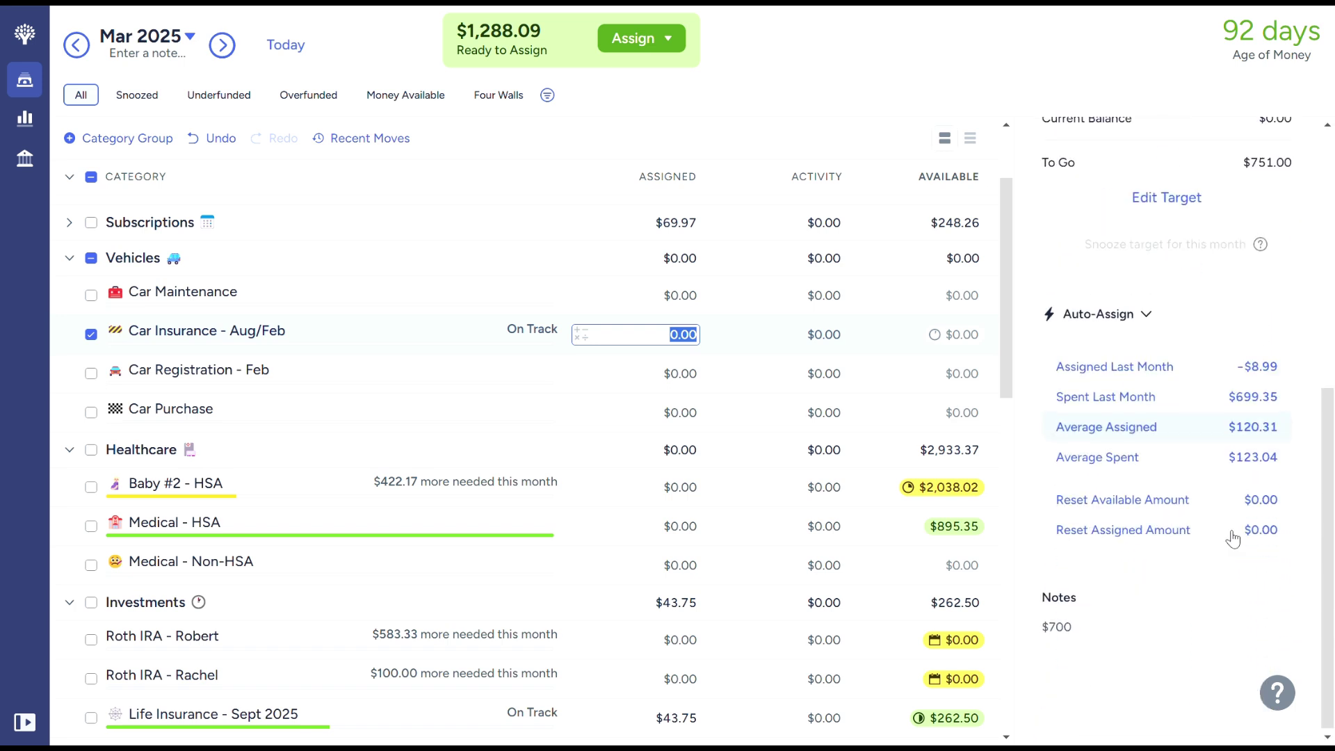
scroll(1232, 538, "up", 2)
left_click(1175, 324)
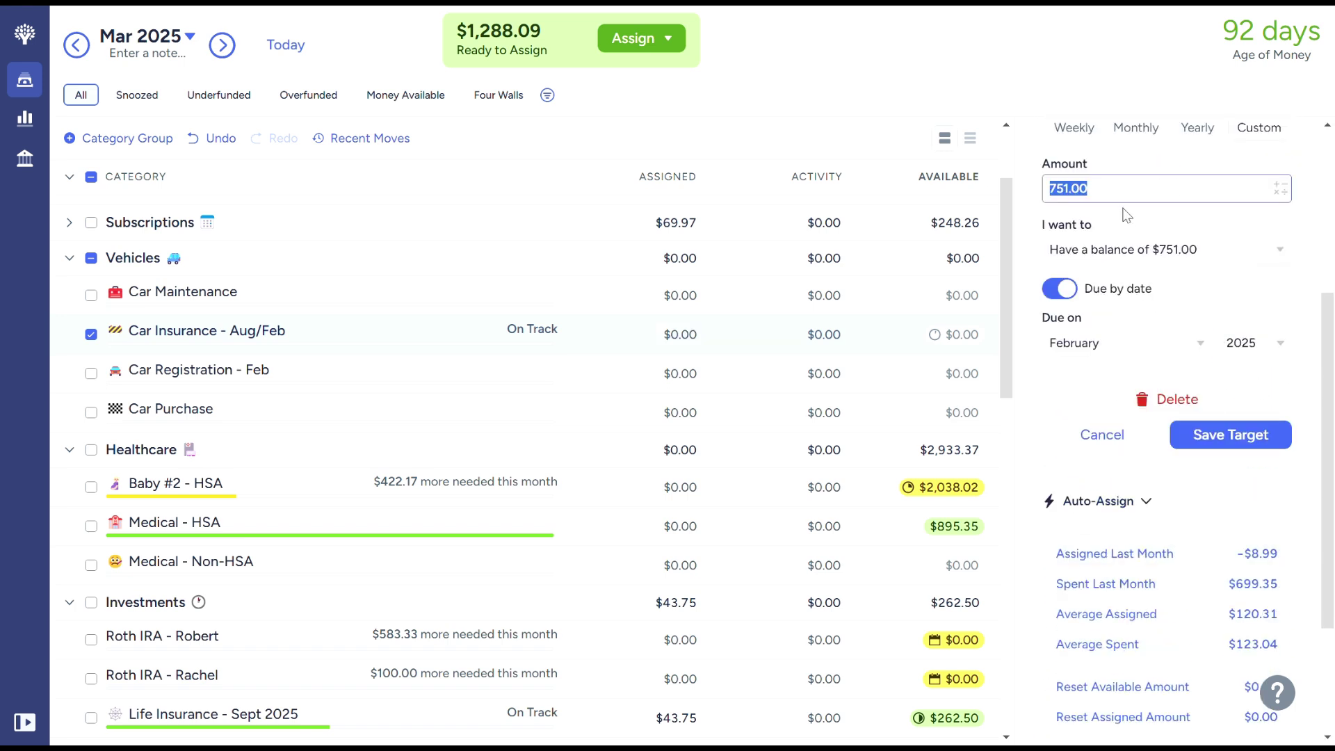
type("700.00")
Set the Car Insurance target's due date to August 2025, dismiss the update notice and save the target.
left_click(1272, 349)
left_click(1197, 342)
left_click(1102, 530)
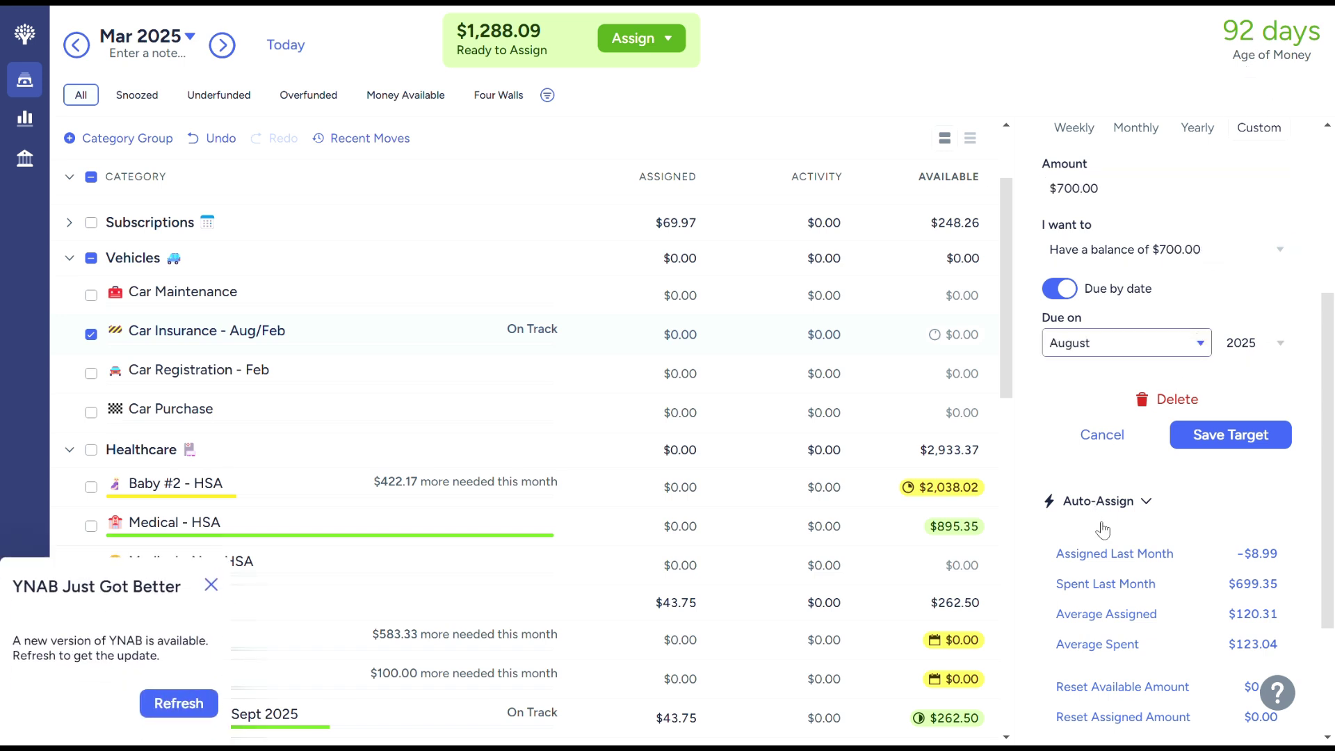
left_click(211, 586)
left_click(1271, 348)
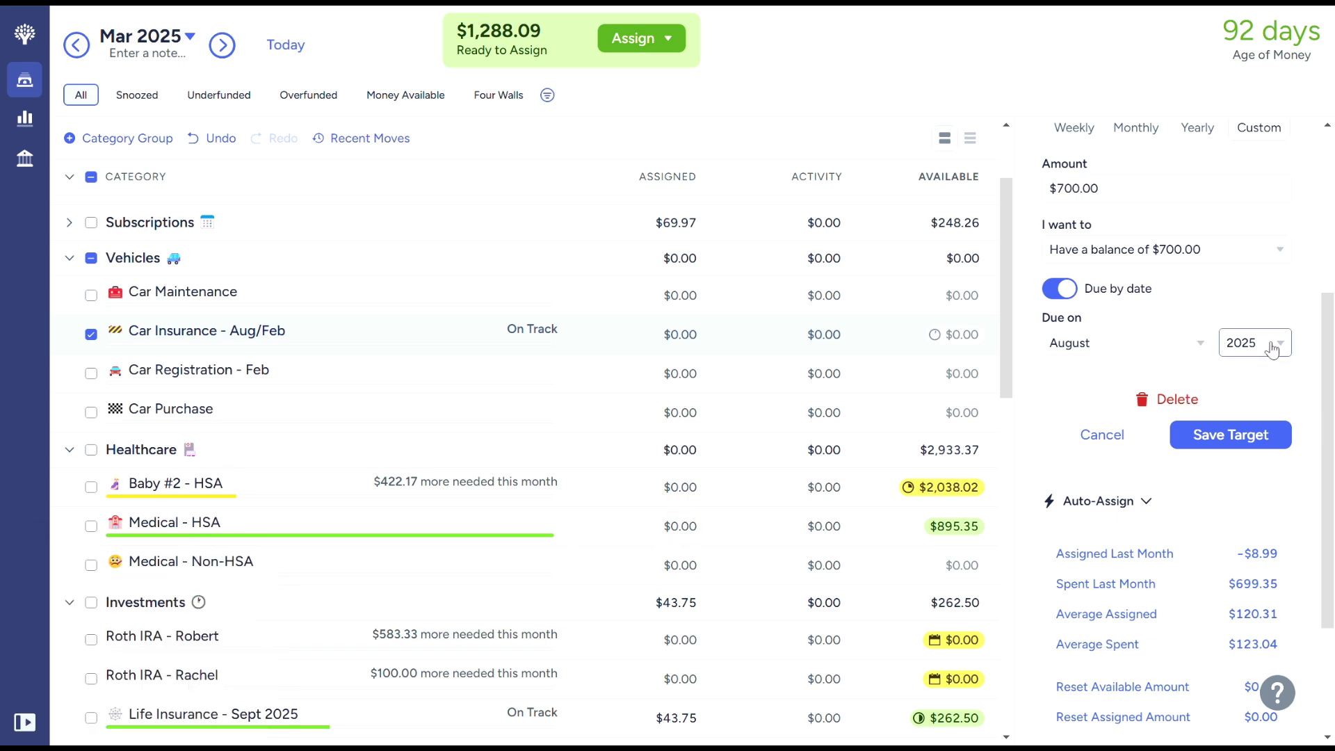
left_click(1271, 368)
left_click(1277, 449)
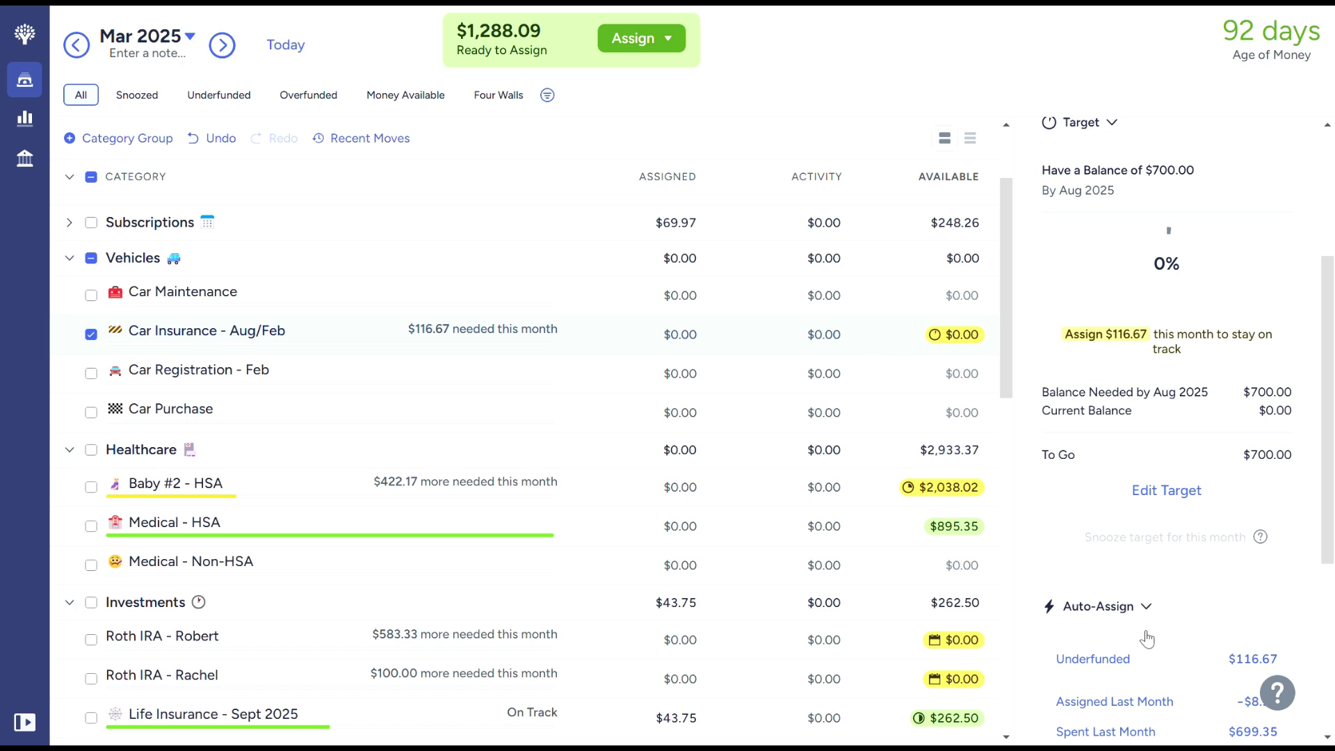
Auto-assign the underfunded amount of $116.67 to the Car Insurance - Aug/Feb category and deselect it.
left_click(1188, 669)
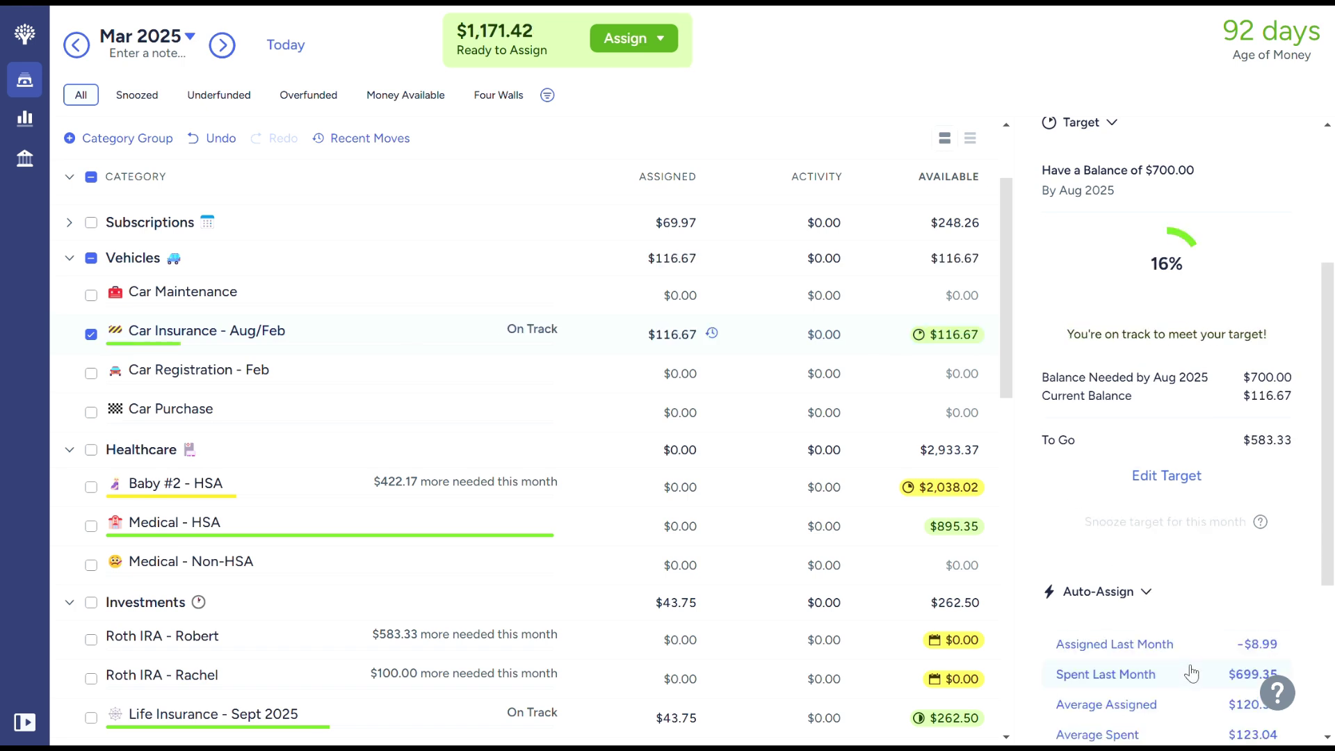
left_click(91, 334)
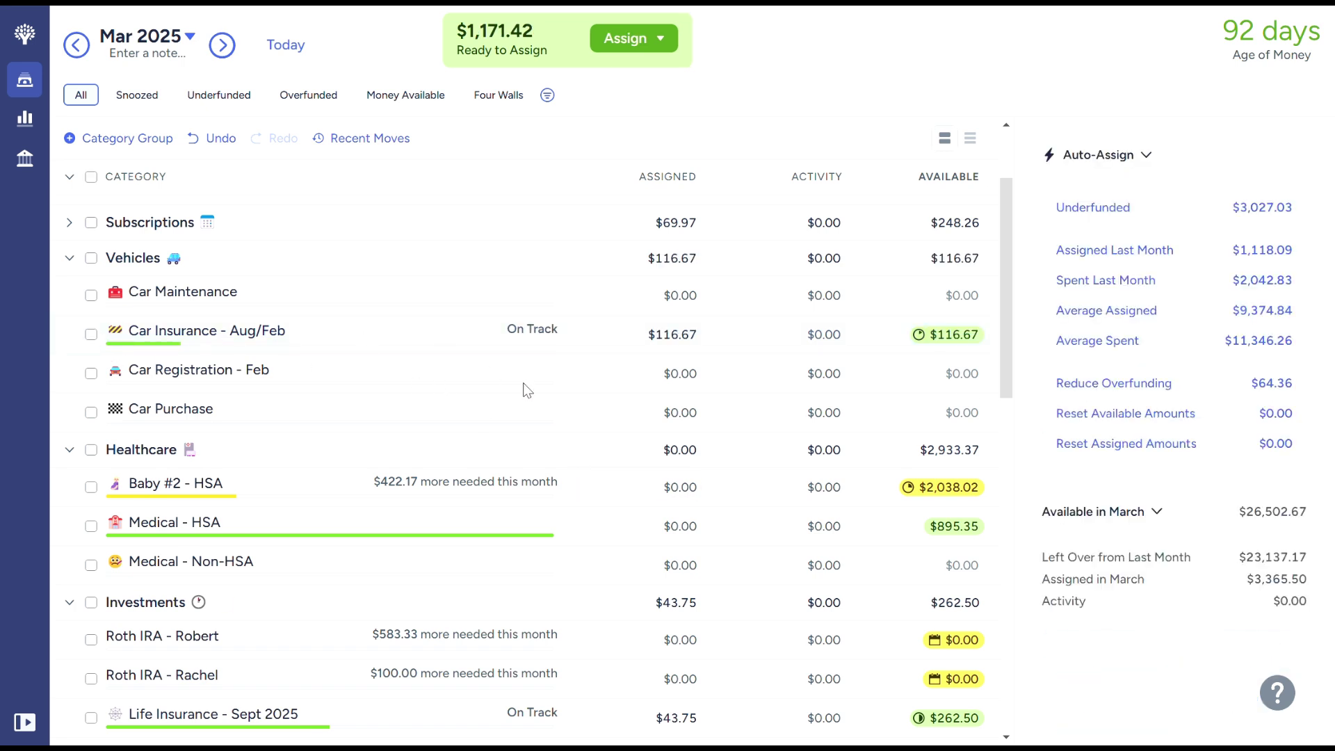
Check the Car Registration - Feb category's notes and start a new target for it with an amount of $400.
left_click(612, 373)
scroll(1152, 591, "down", 4)
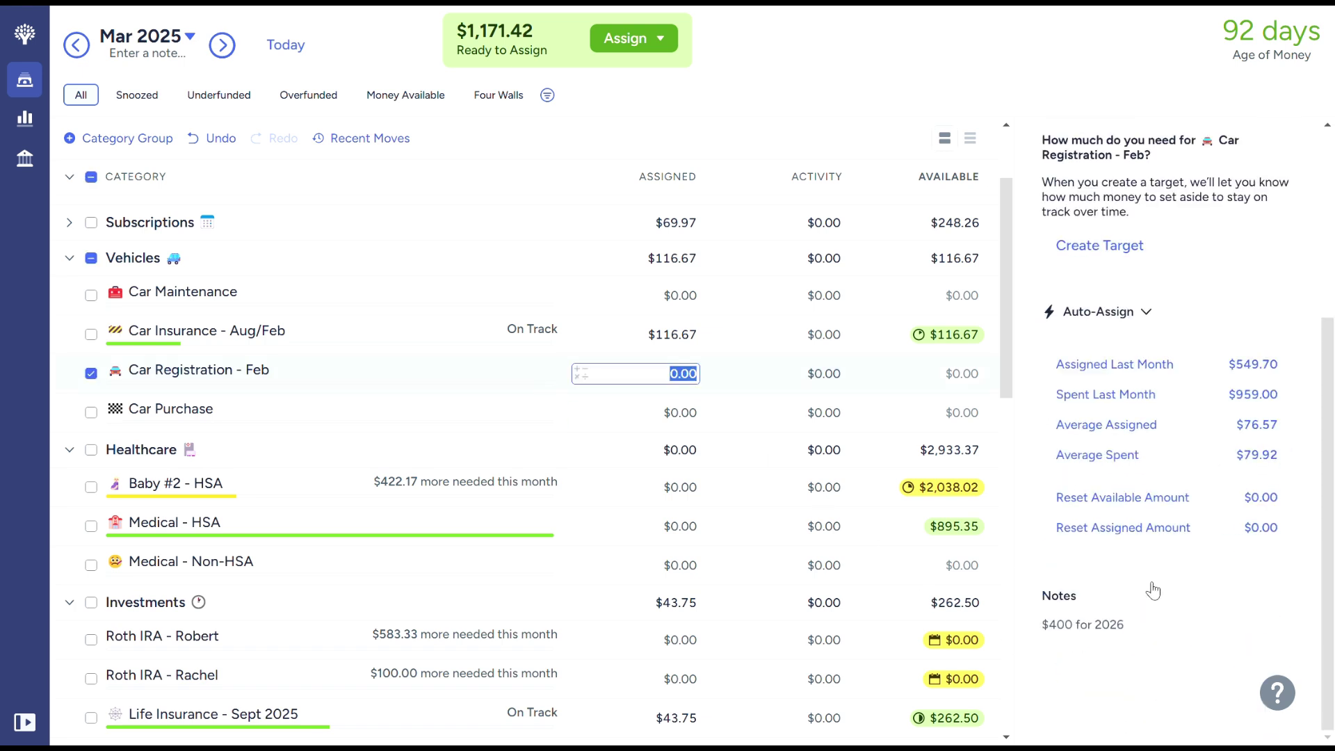
left_click(1074, 244)
type("400")
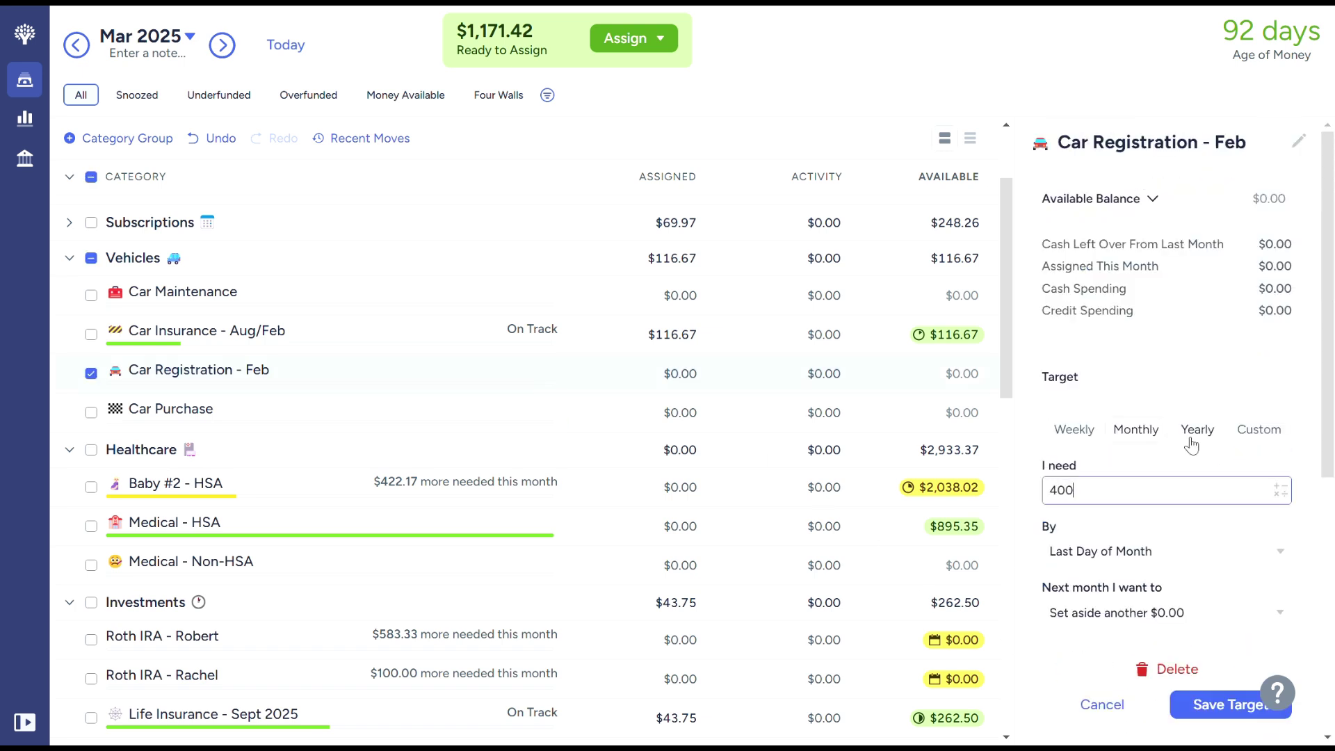
type(".00")
key("Tab")
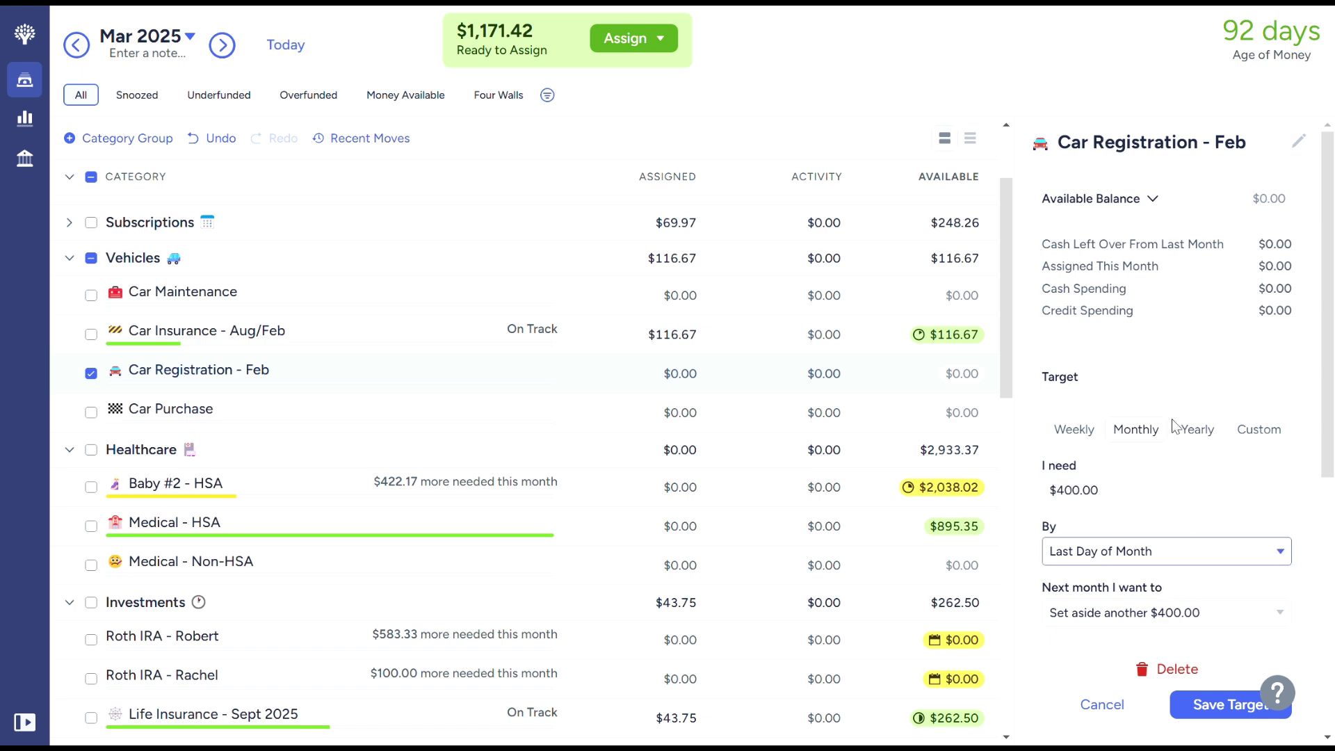
Make the Car Registration target a custom one due on February 1, 2026, and save it.
key("Down")
left_click(1258, 429)
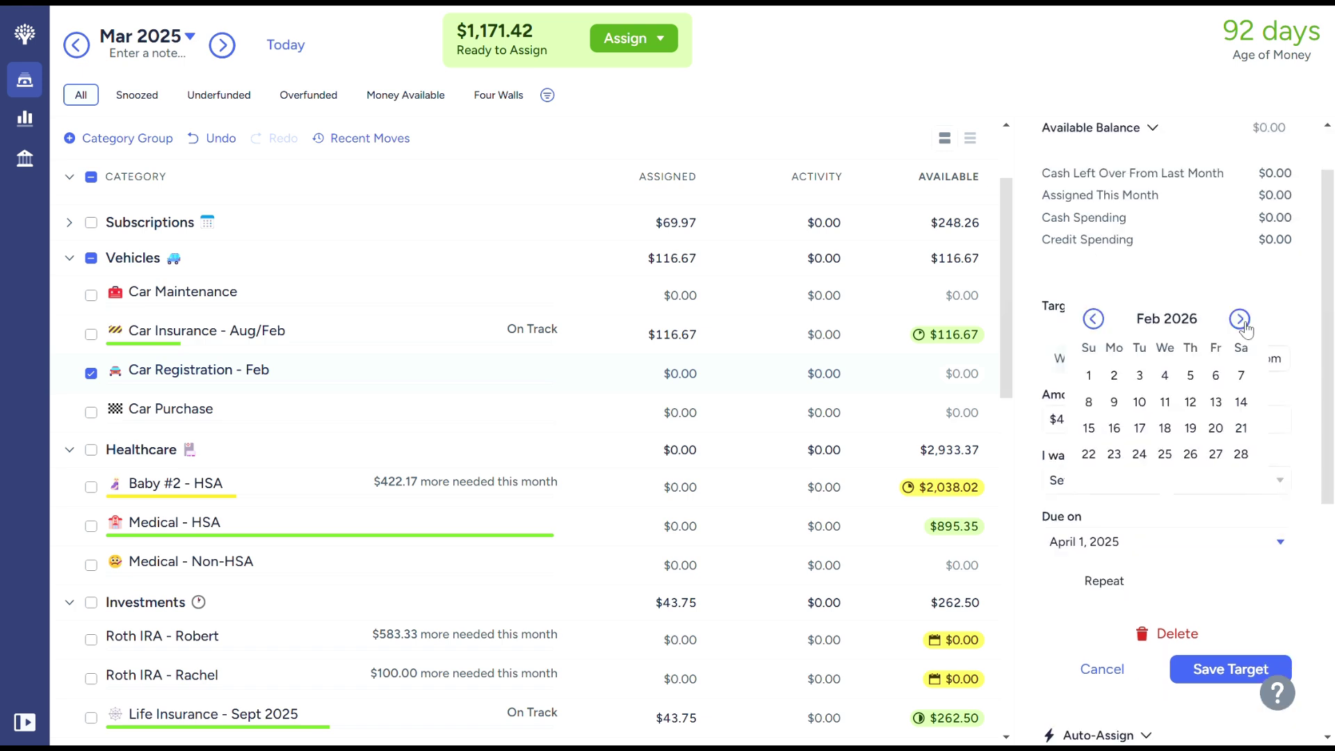
left_click(1090, 379)
left_click(1249, 671)
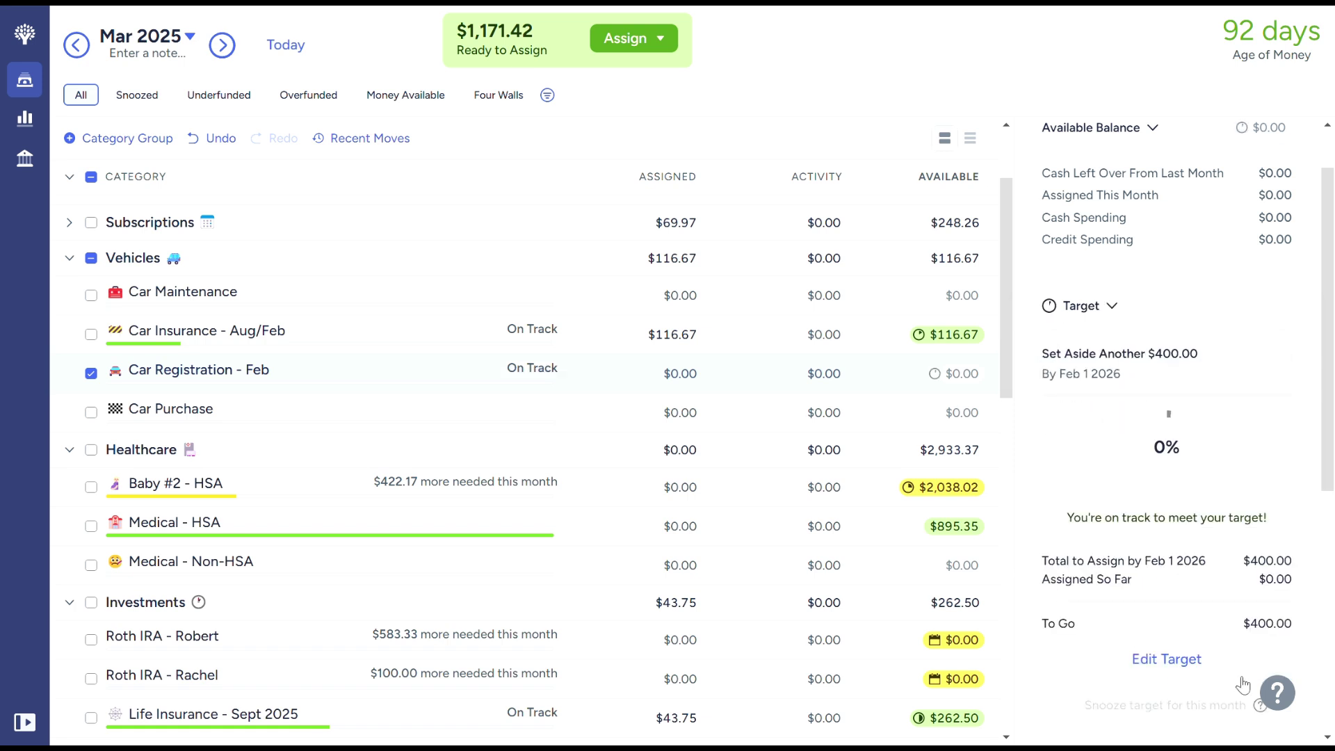
Auto-assign $33.34 to the Car Registration - Feb category and deselect it.
scroll(1193, 626, "down", 5)
left_click(1182, 420)
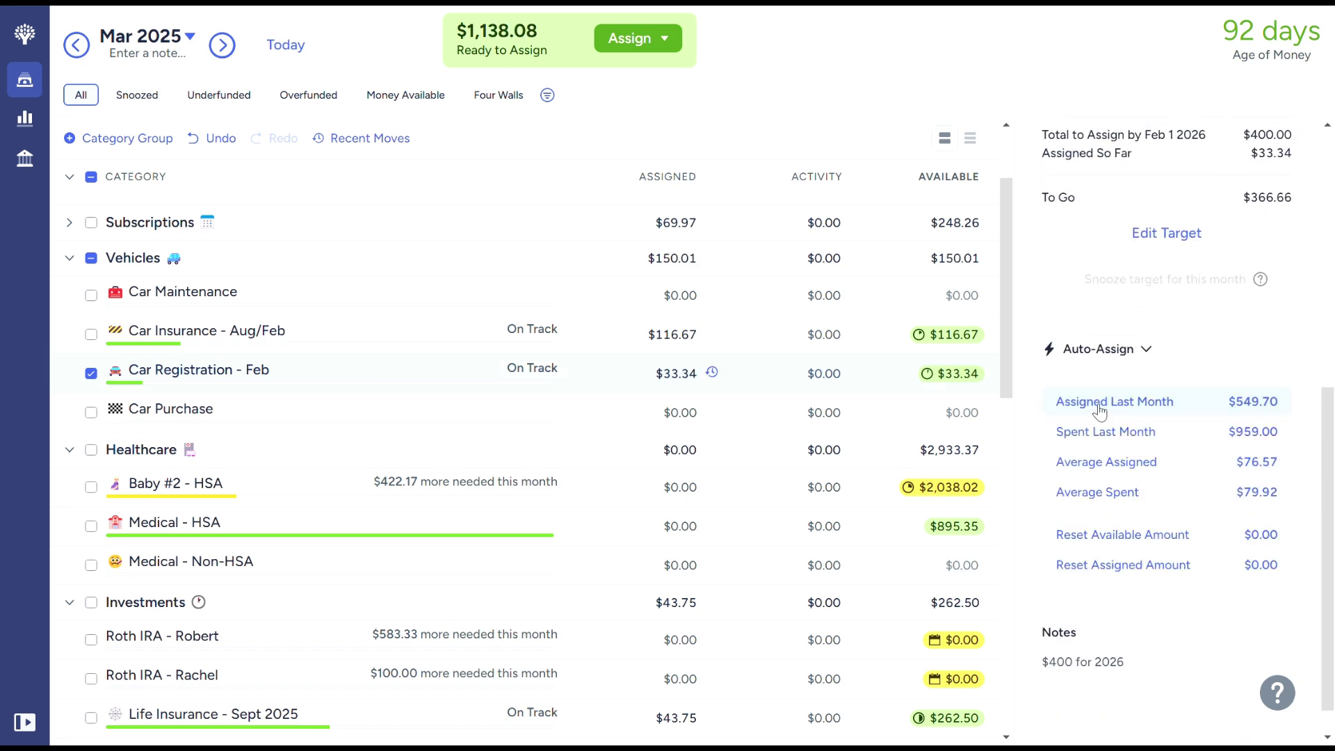
left_click(91, 374)
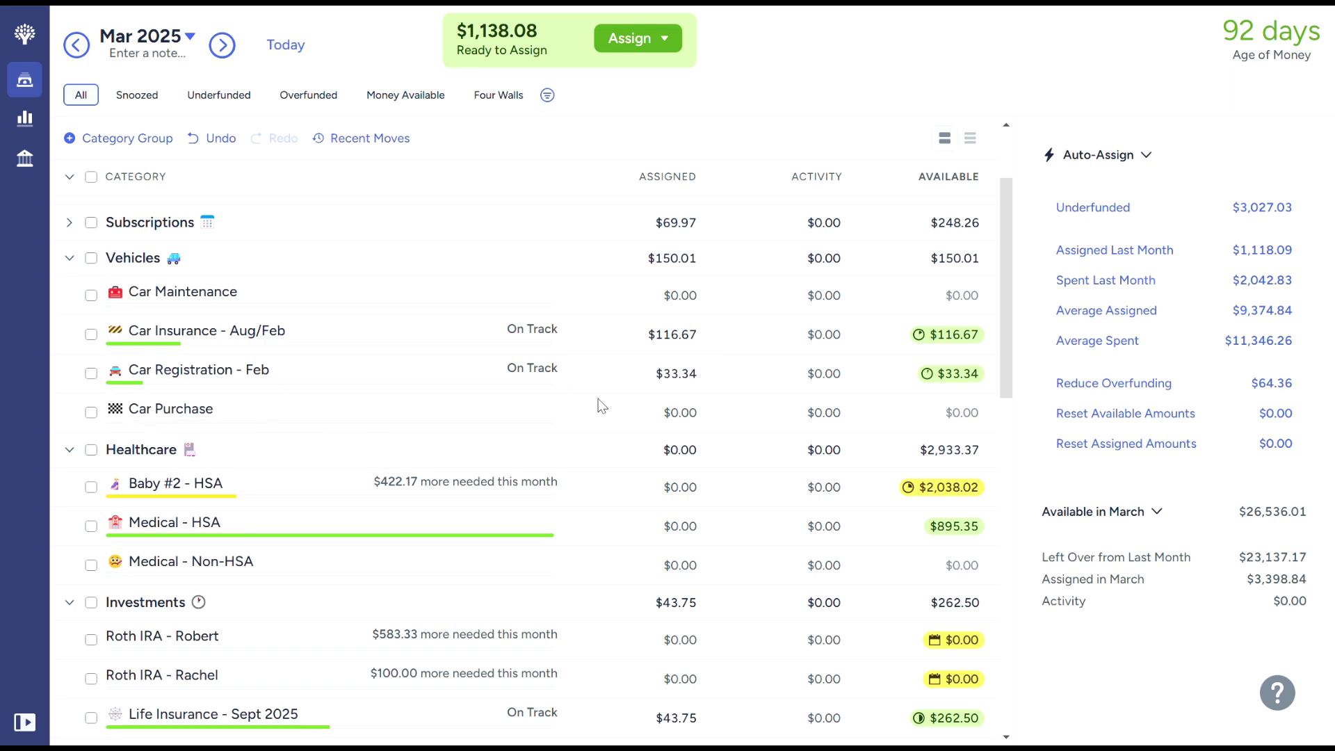
Hide the Car Purchase category and collapse the Vehicles group.
right_click(745, 426)
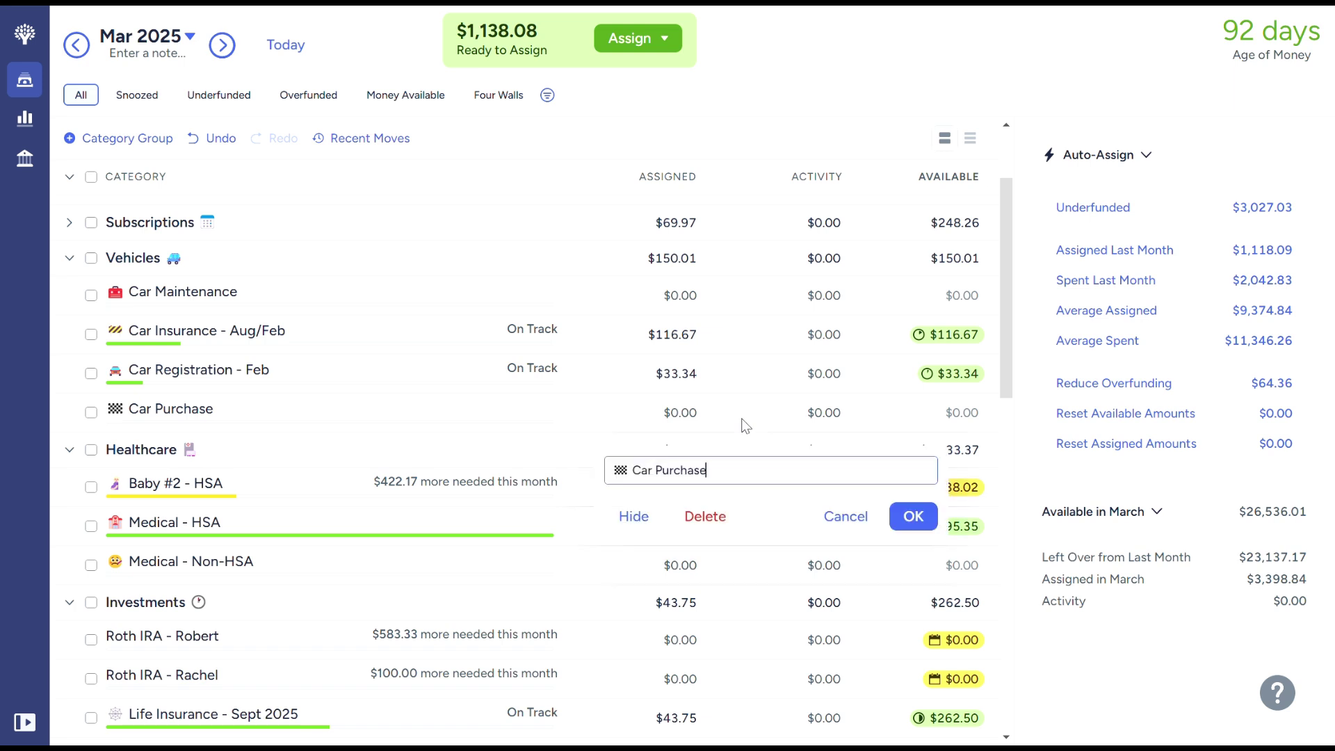
left_click(638, 518)
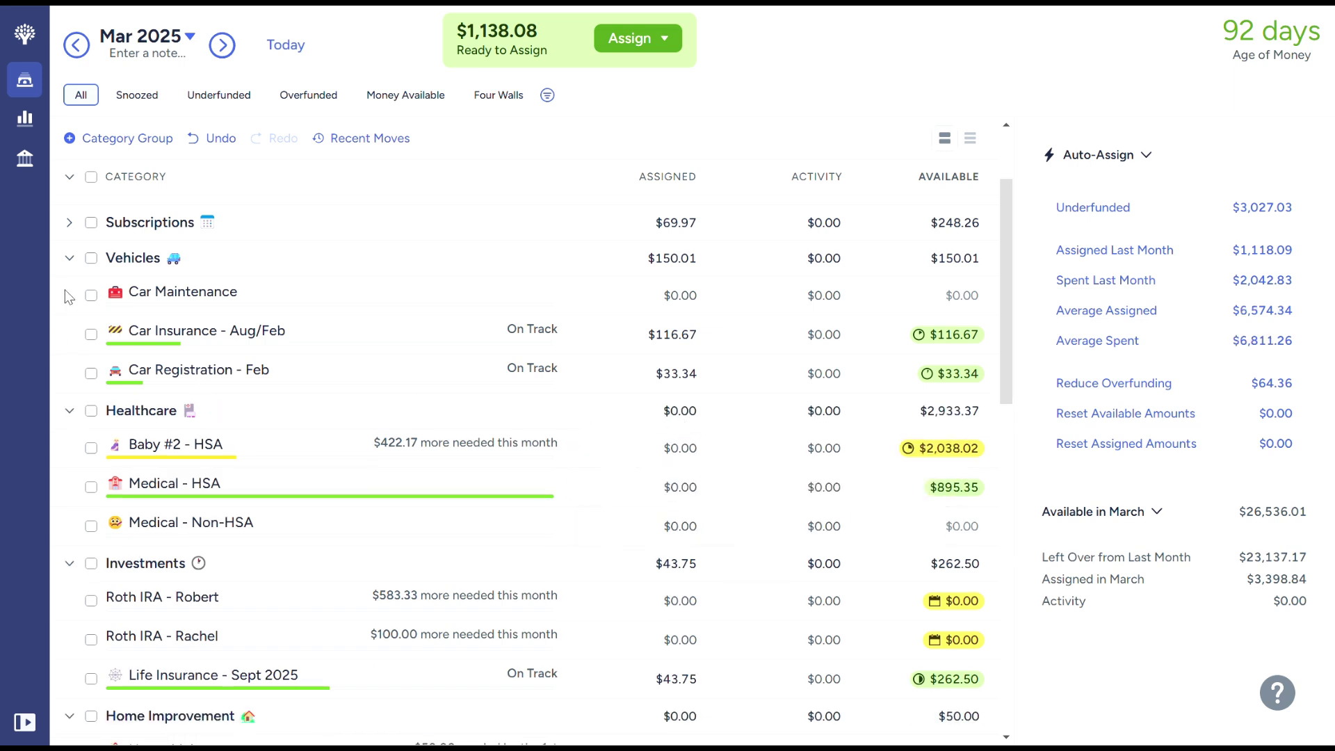
left_click(69, 258)
Auto-assign the underfunded amount of $422.17 to the Baby #2 - HSA category and collapse the Healthcare group.
left_click(700, 332)
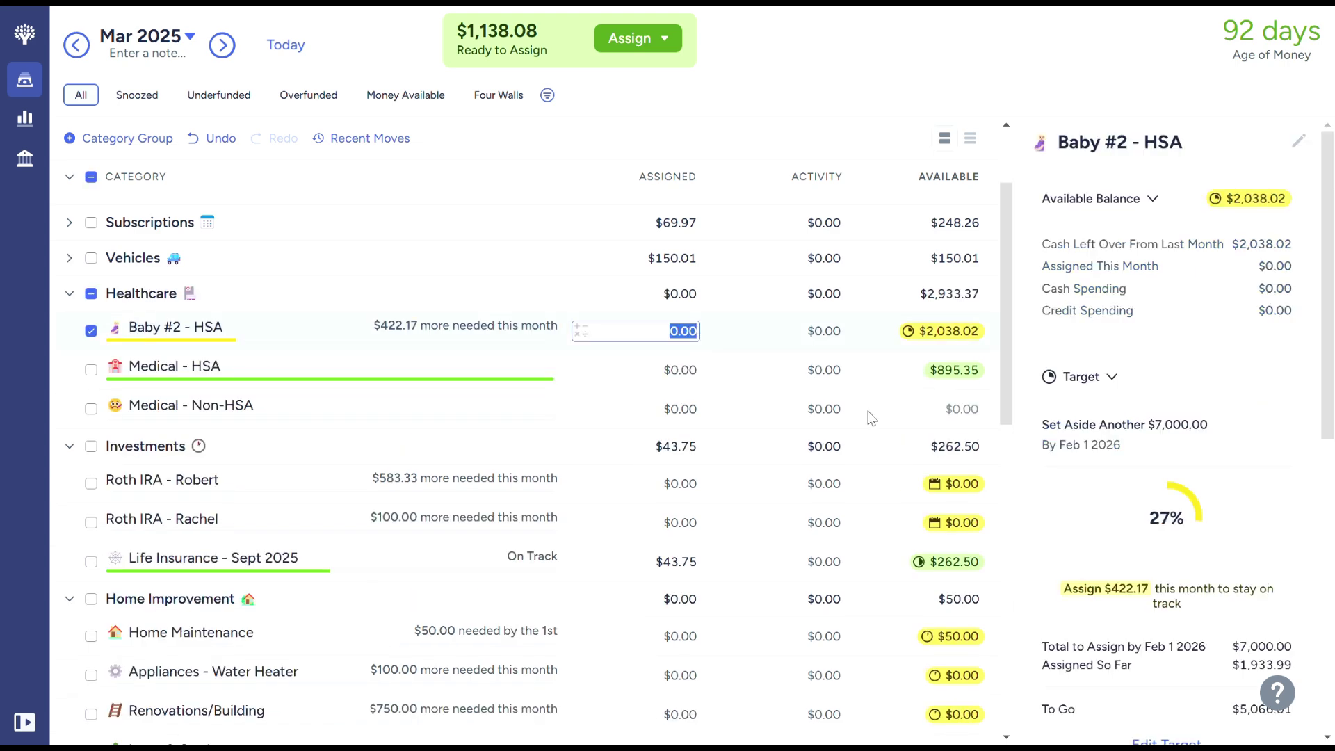
scroll(1143, 488, "down", 5)
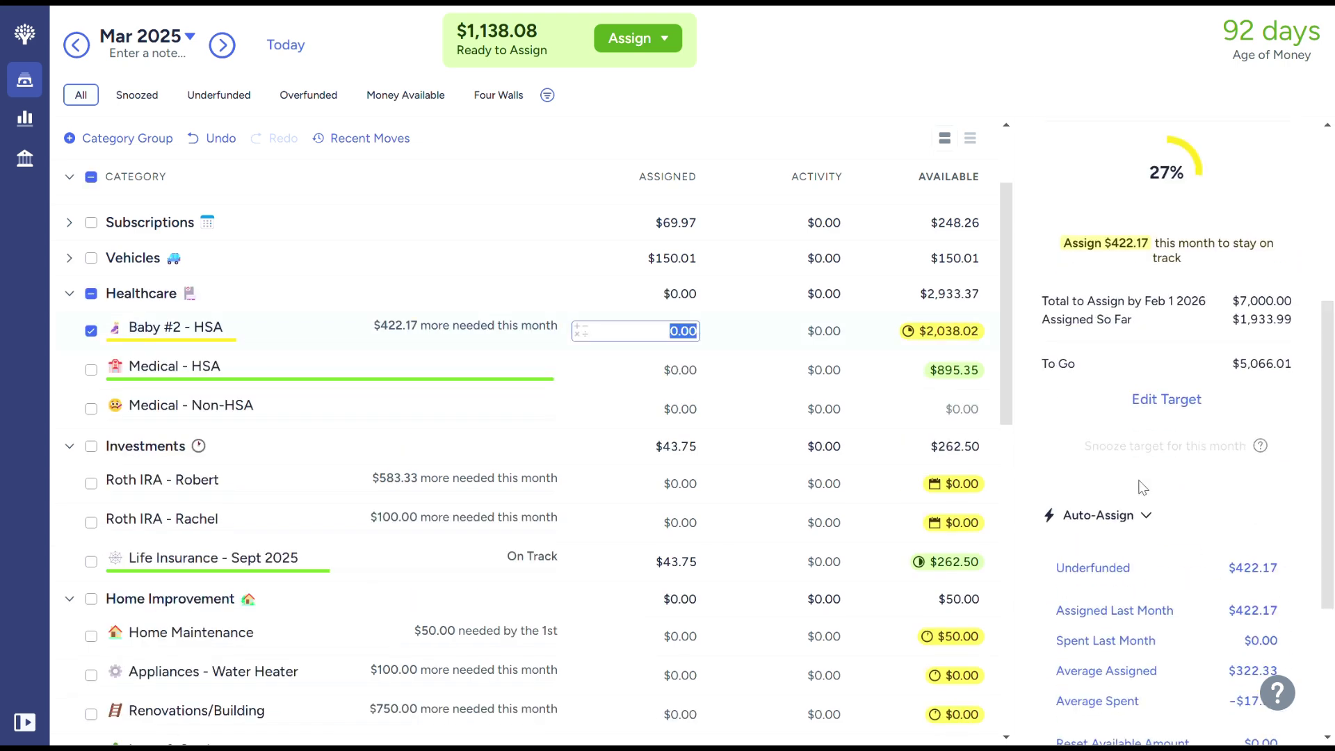
left_click(1155, 562)
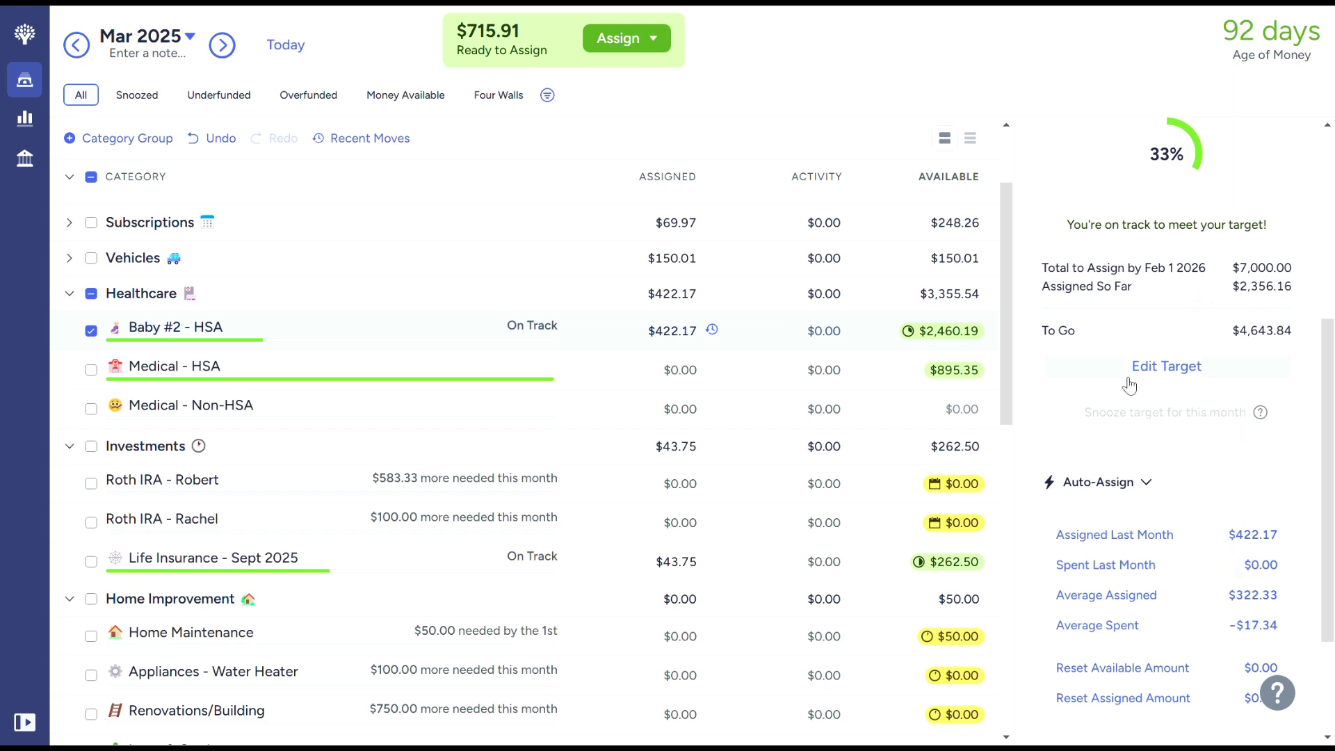
left_click(91, 331)
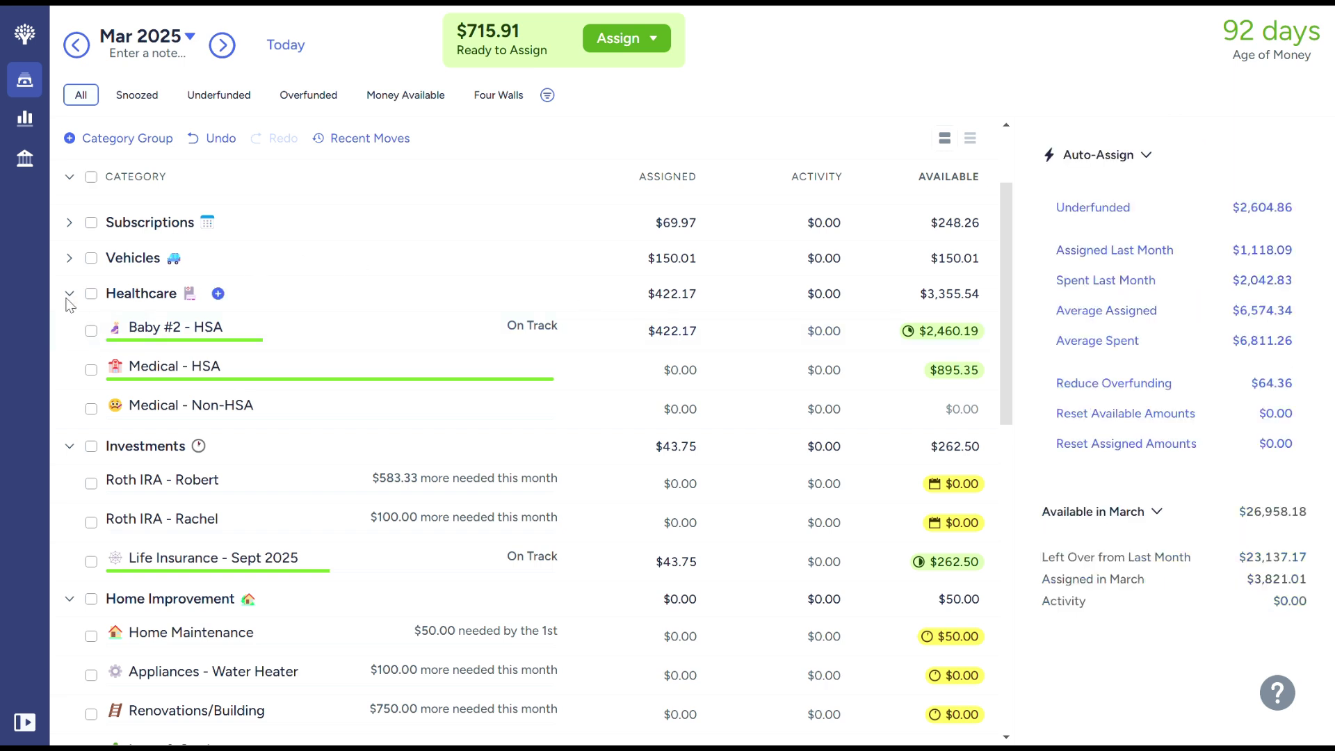
left_click(69, 294)
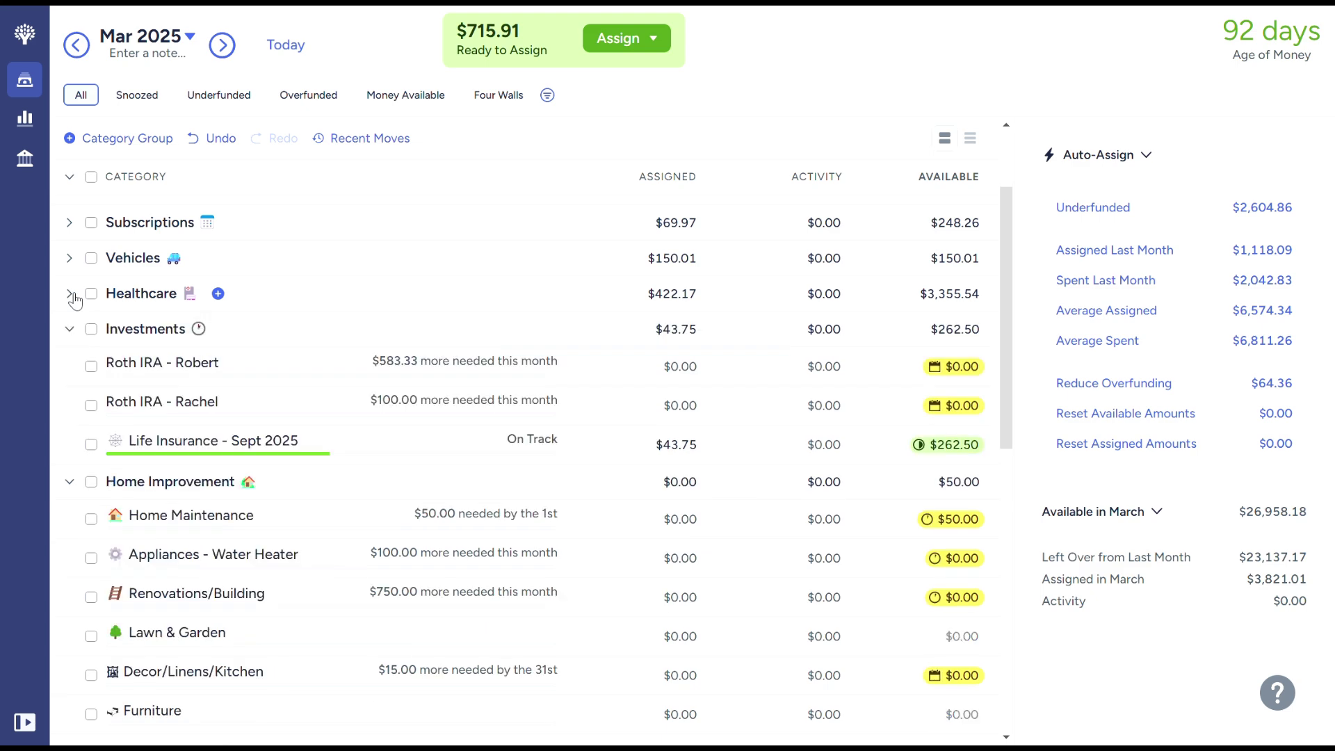
Auto-assign the underfunded $683.33 to both Roth IRA categories together, deselect them and collapse the Investments group.
left_click(92, 366)
left_click(91, 405)
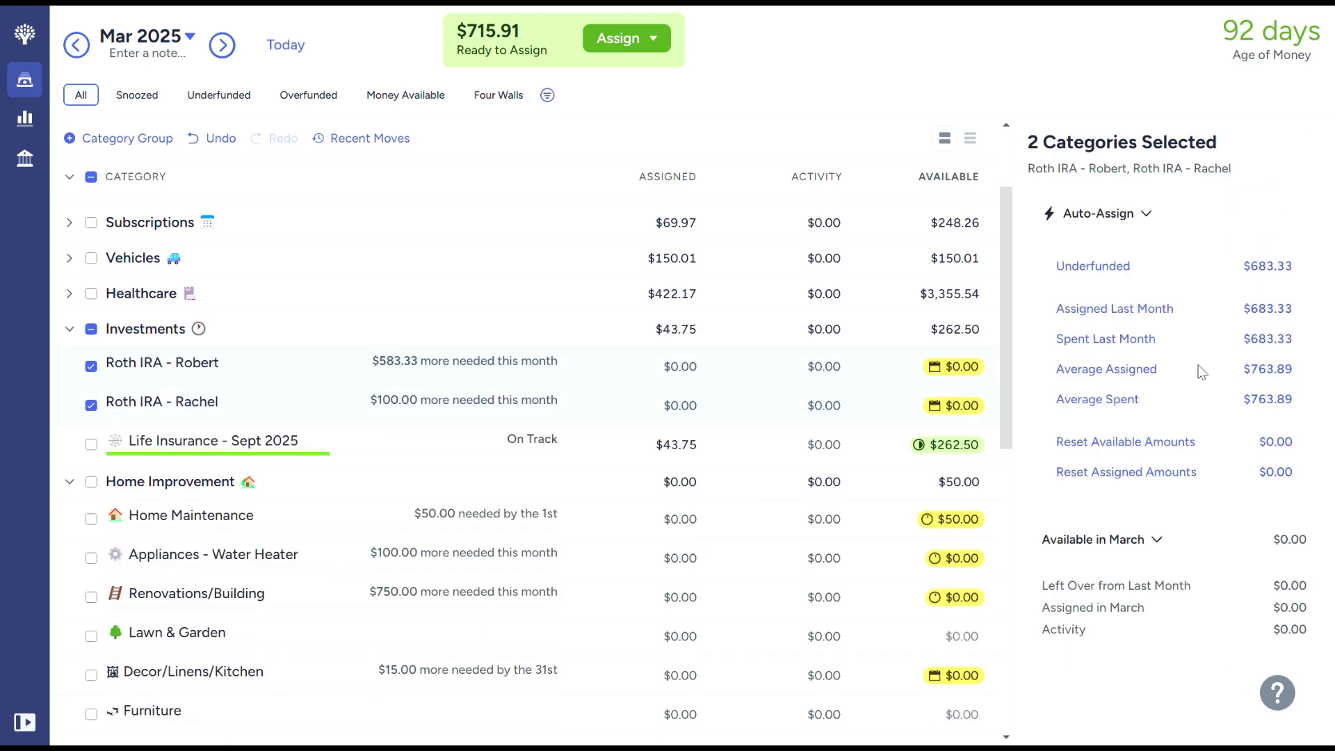
left_click(1277, 267)
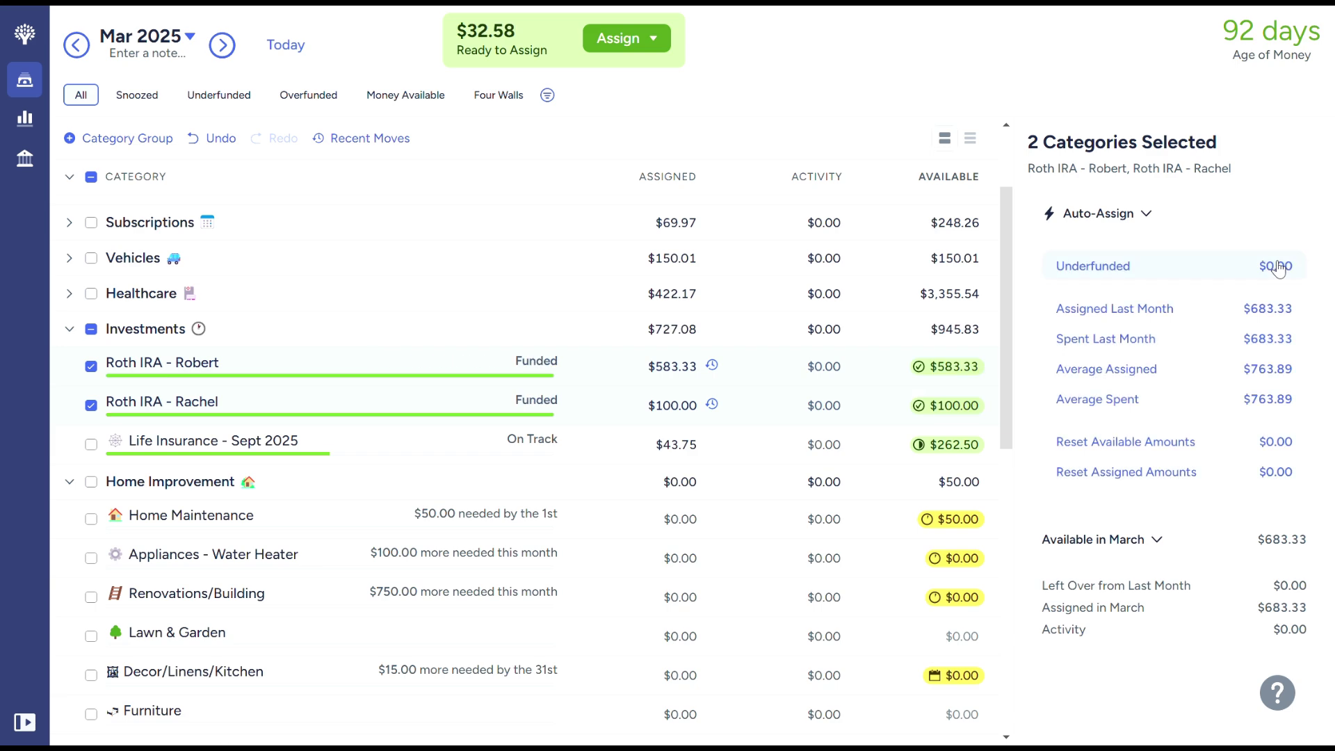
left_click(97, 403)
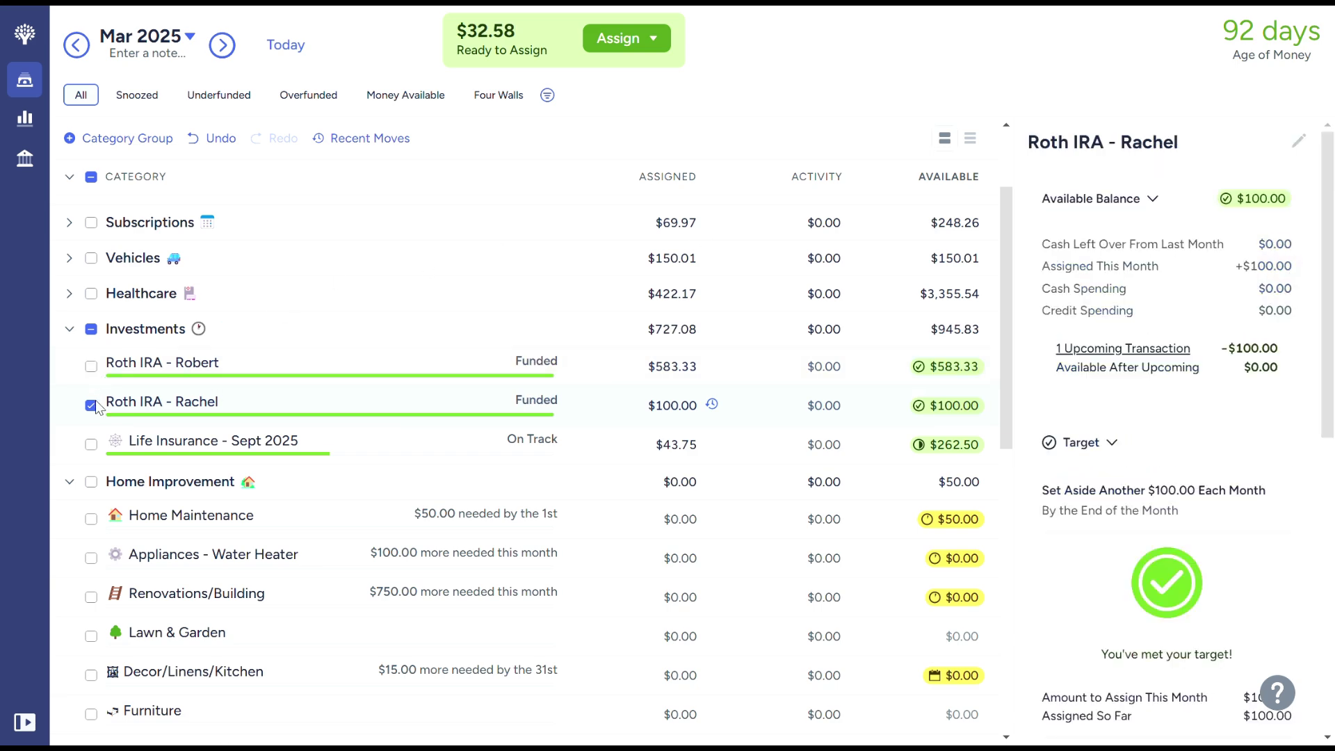
left_click(91, 406)
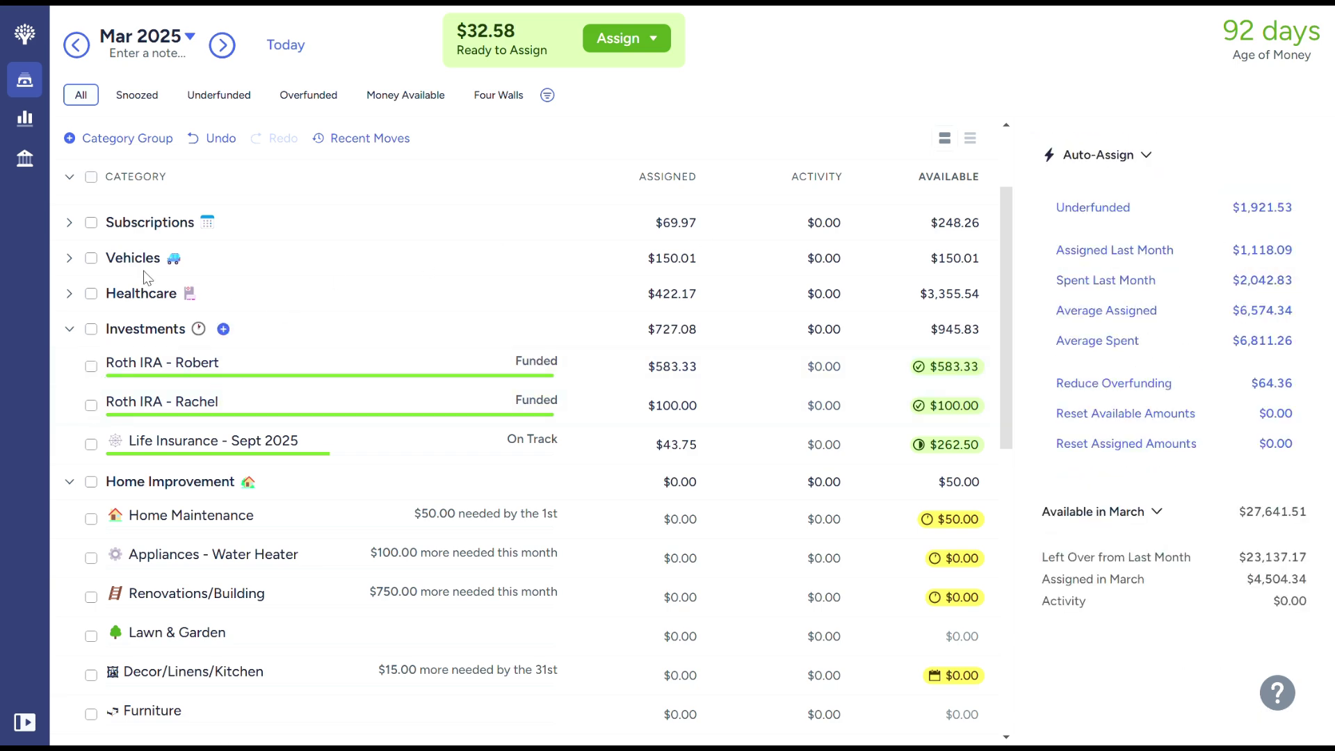
left_click(71, 331)
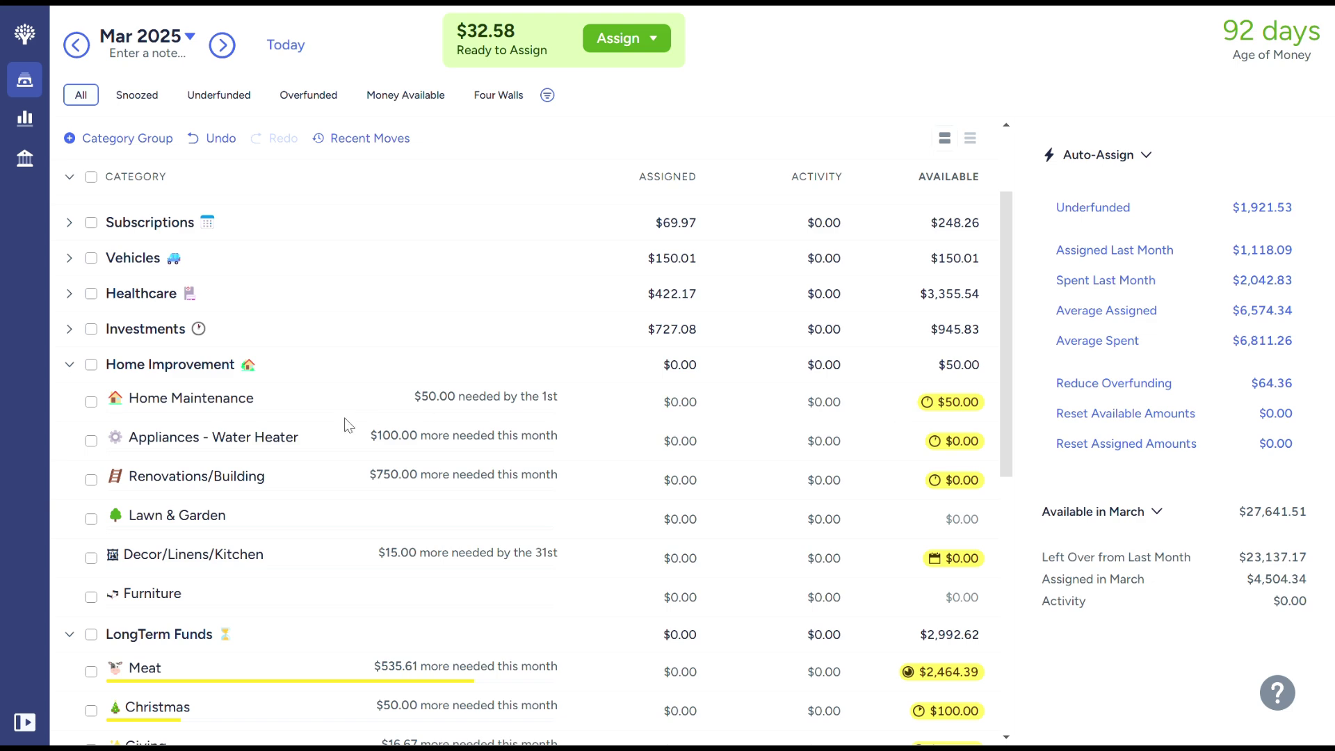
Review the ER CD 12mo category's balance, auto-assign history and notes in the Emergency group.
scroll(740, 499, "down", 7)
scroll(740, 498, "down", 1)
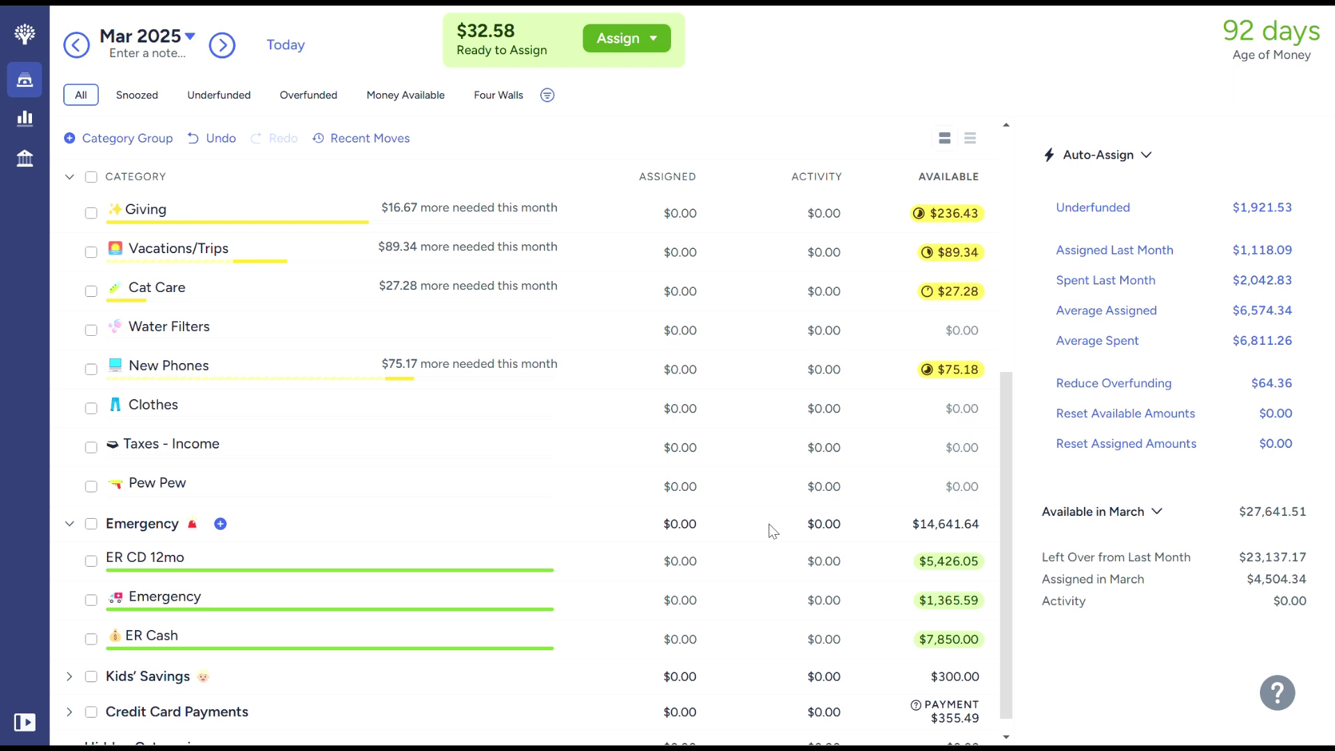
left_click(696, 567)
scroll(1123, 607, "down", 4)
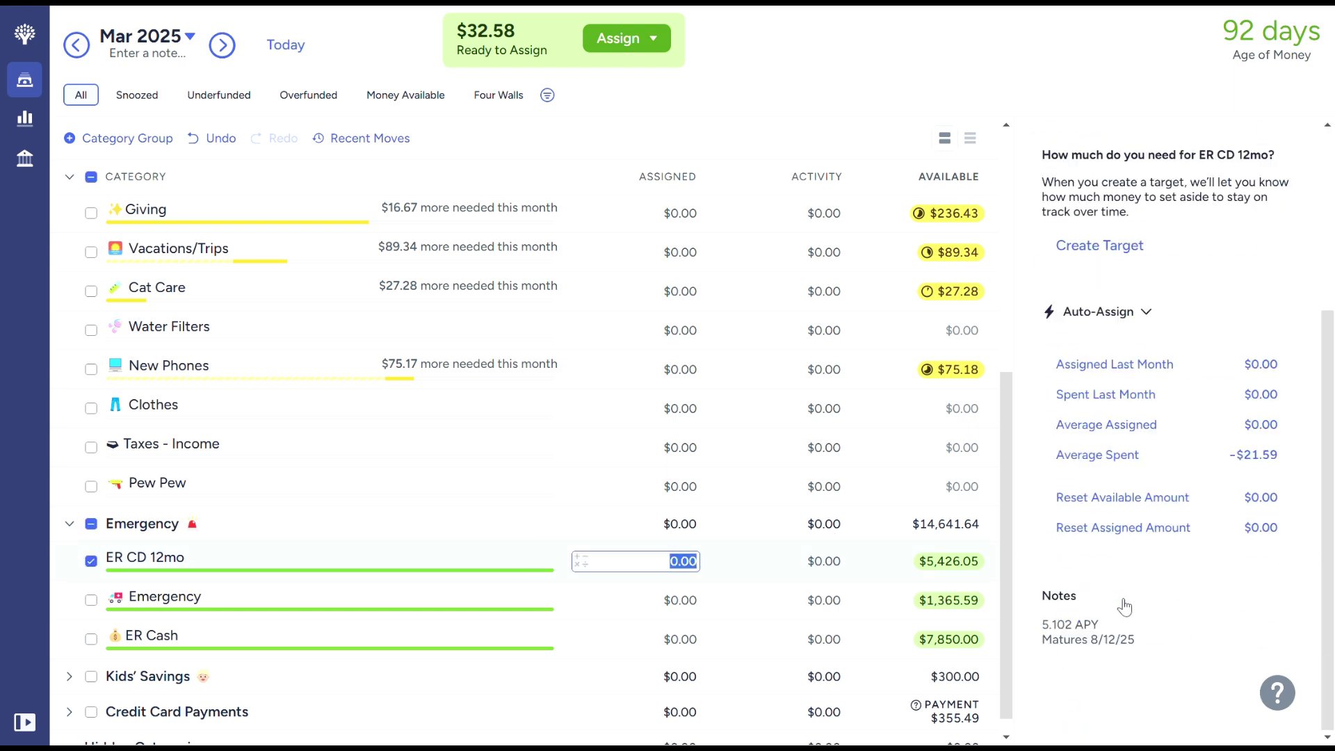
scroll(1175, 515, "up", 4)
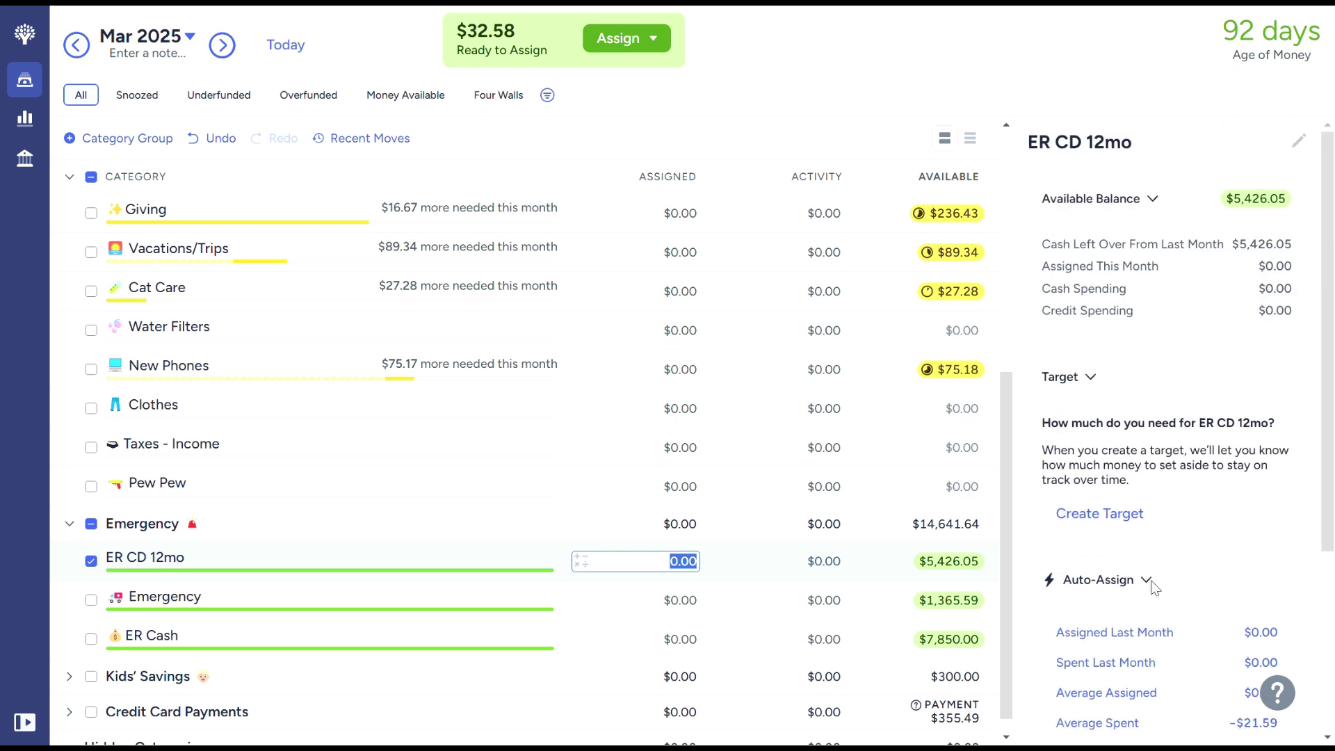
Check the Emergency category's notes and start a new target for it with an amount of $358.36.
left_click(680, 604)
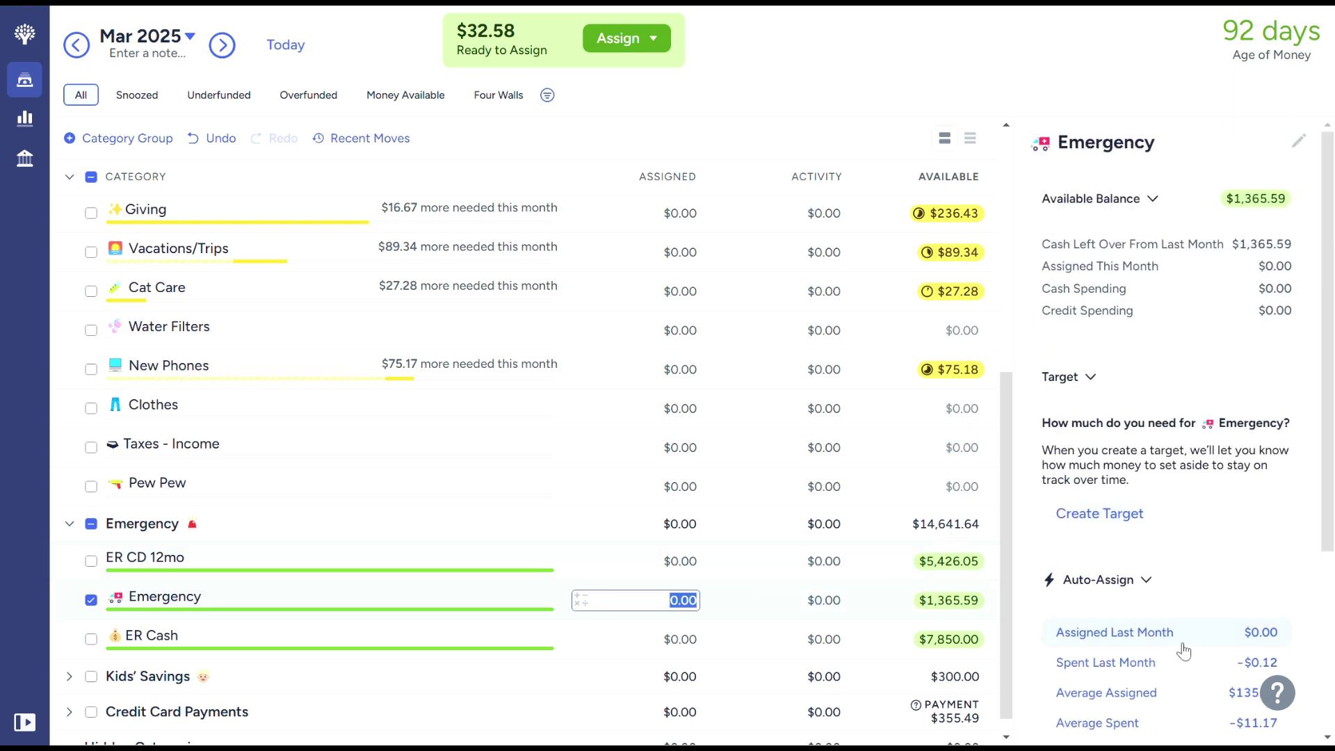
scroll(1184, 652, "down", 4)
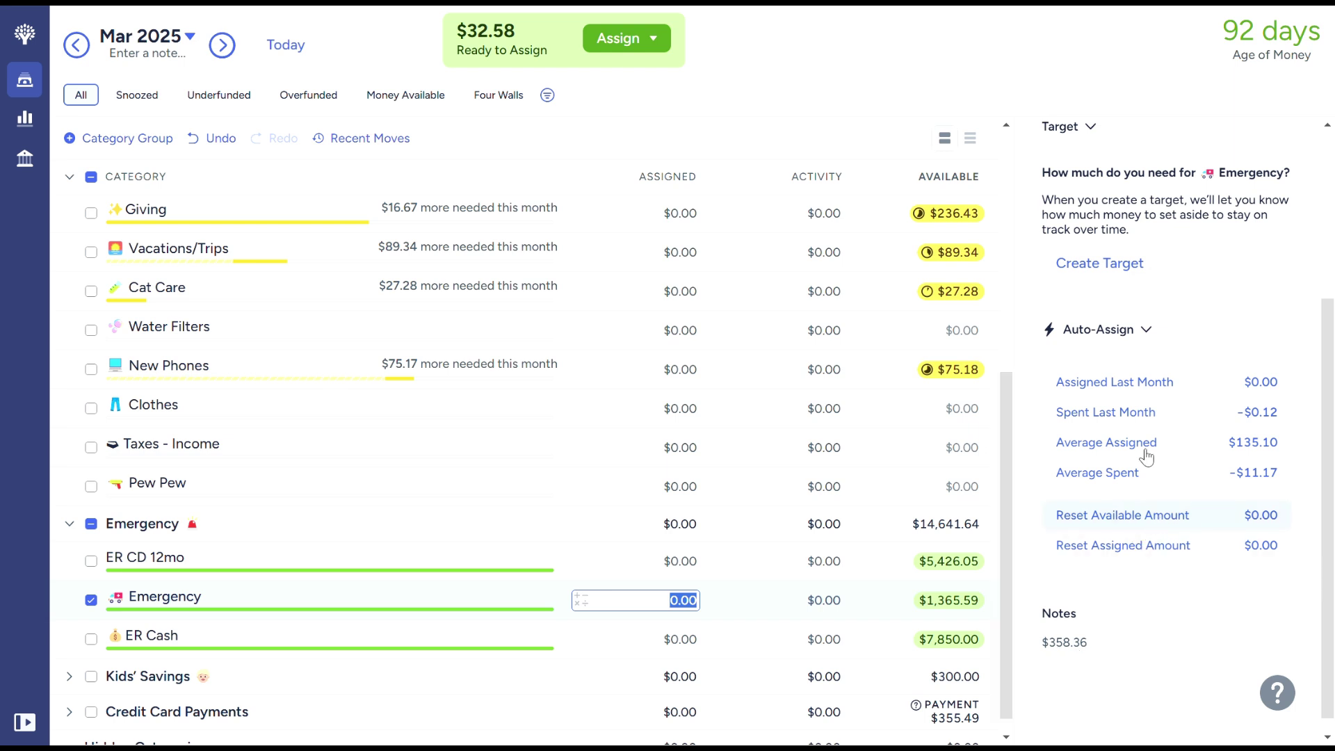
left_click(1129, 273)
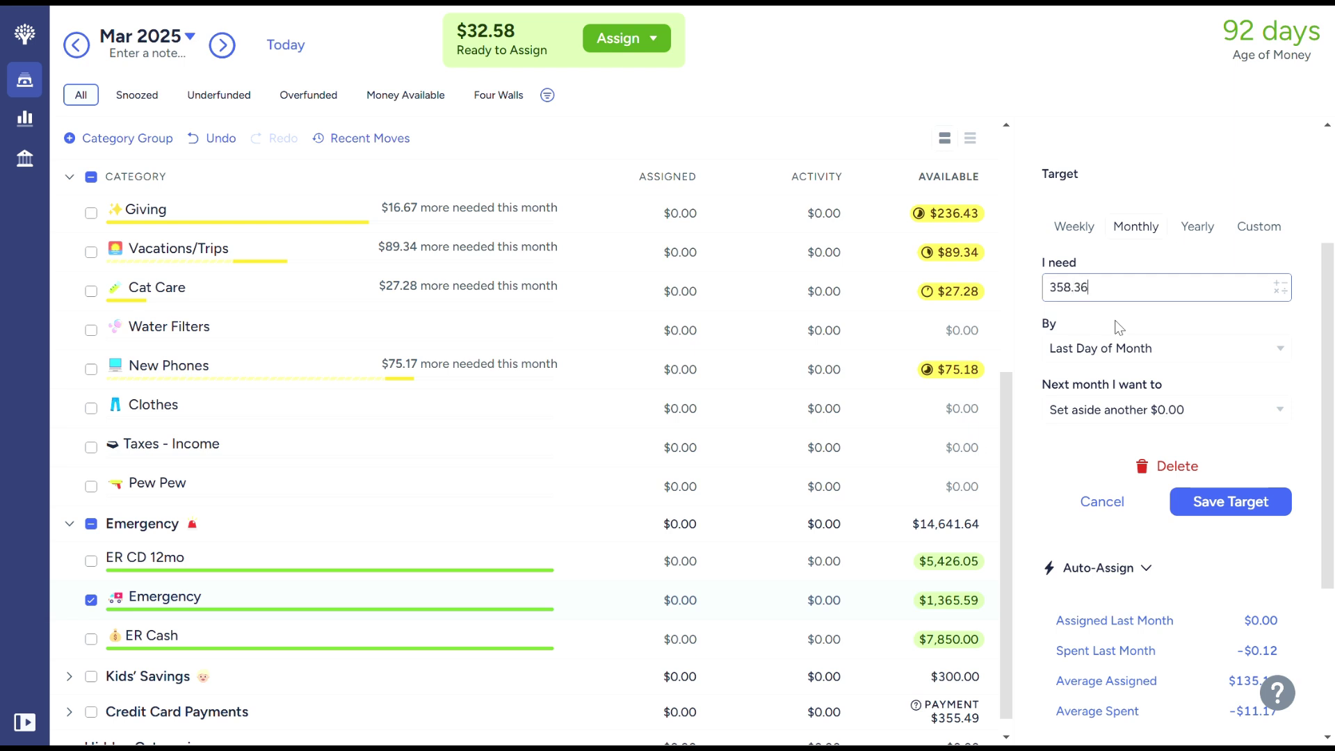
key("Tab")
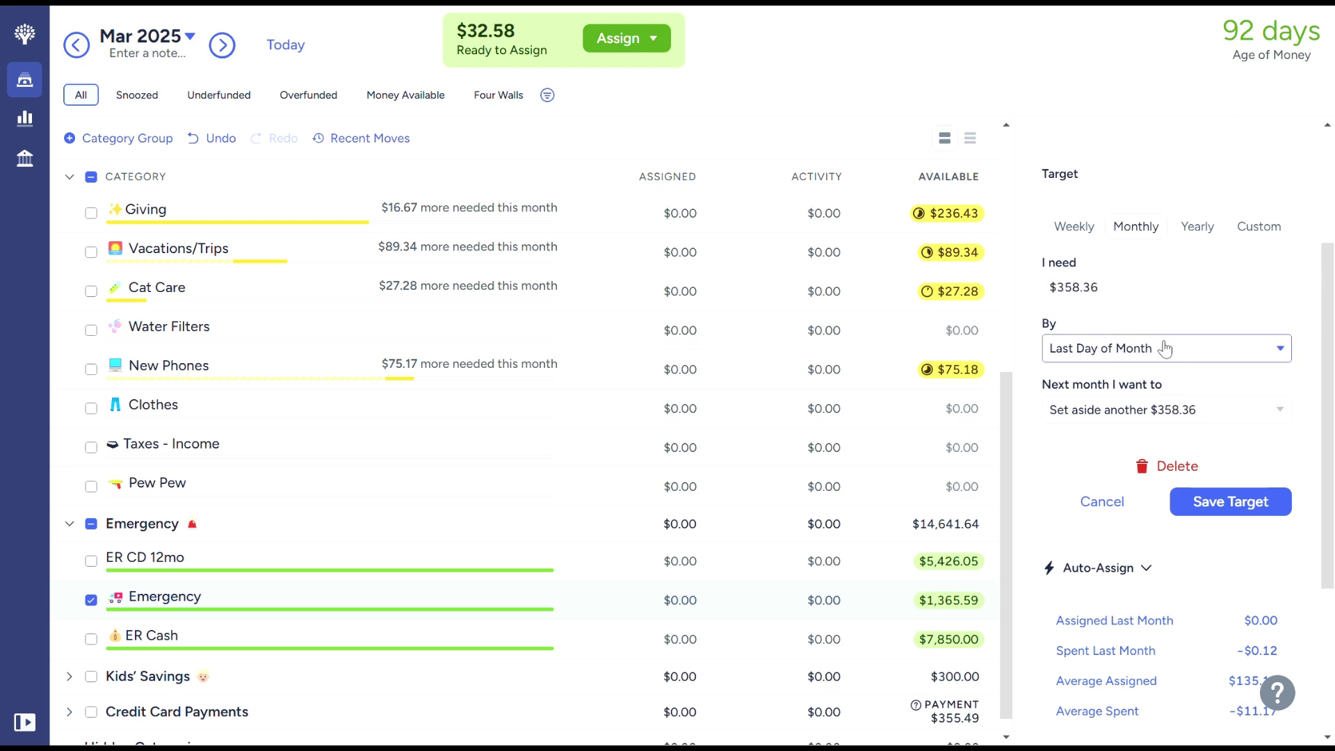
Make the Emergency category's target a custom one due on July 1, 2025, and save it.
left_click(1255, 228)
left_click(1144, 415)
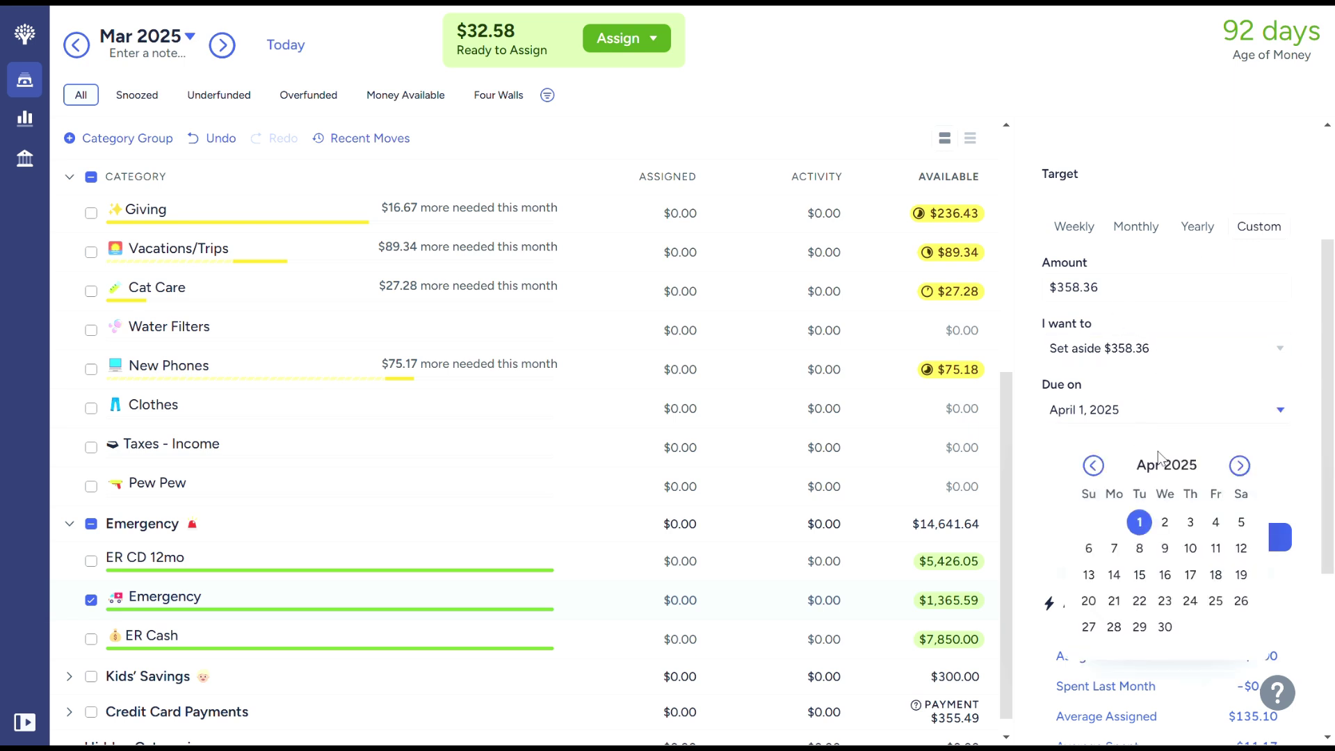
left_click(1239, 465)
left_click(1240, 465)
left_click(1240, 466)
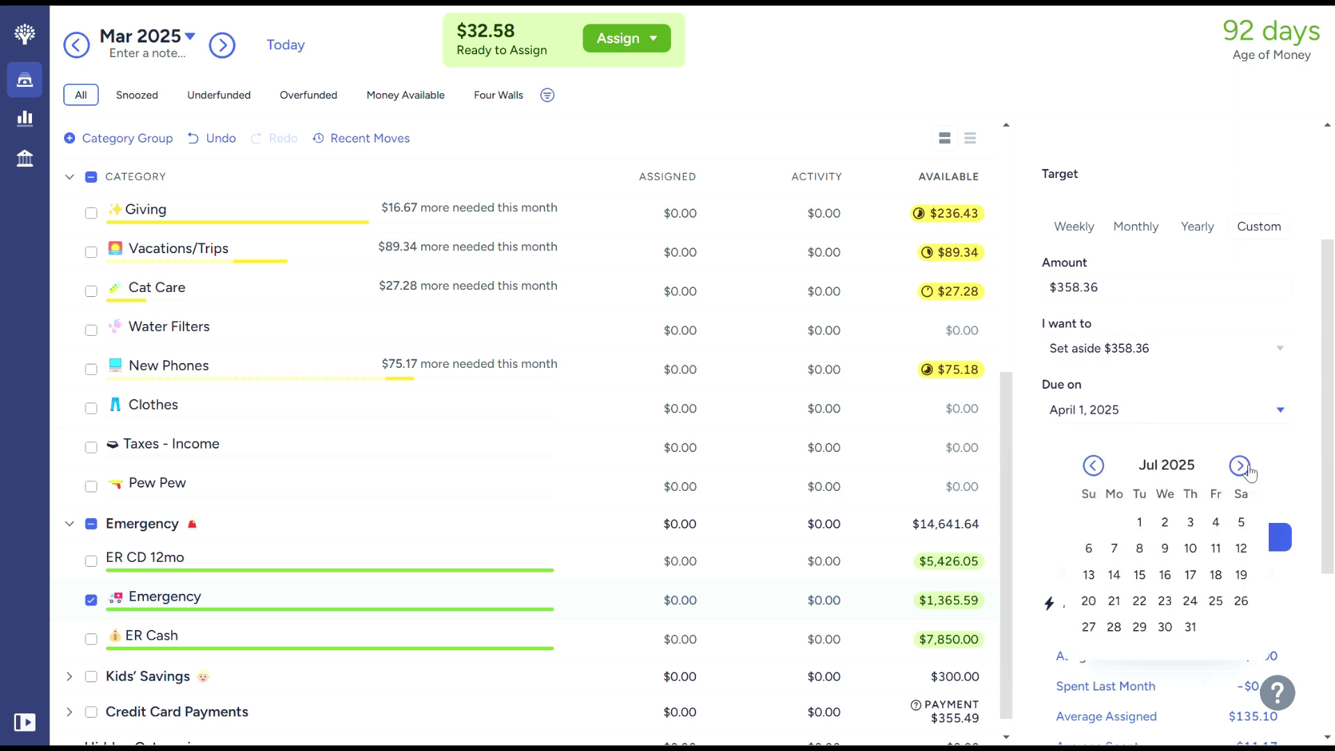
left_click(1139, 521)
left_click(1196, 415)
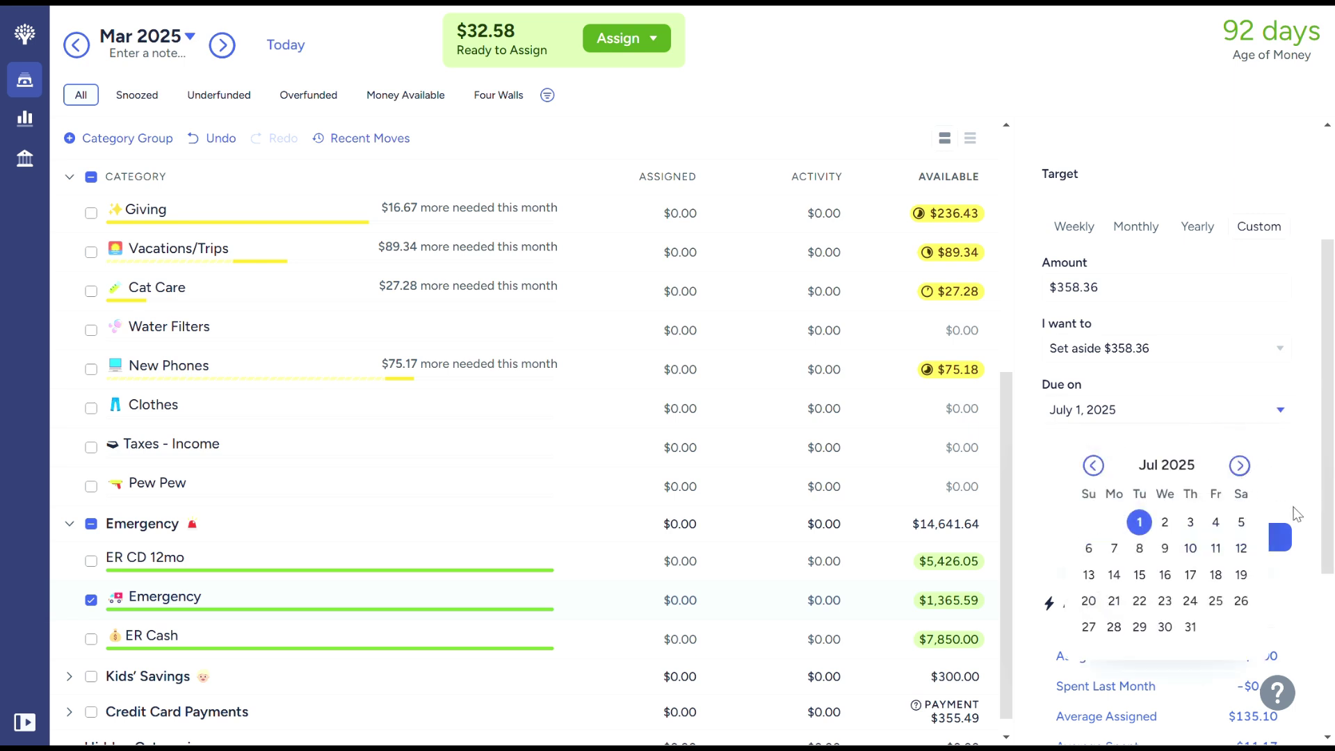
left_click(1288, 511)
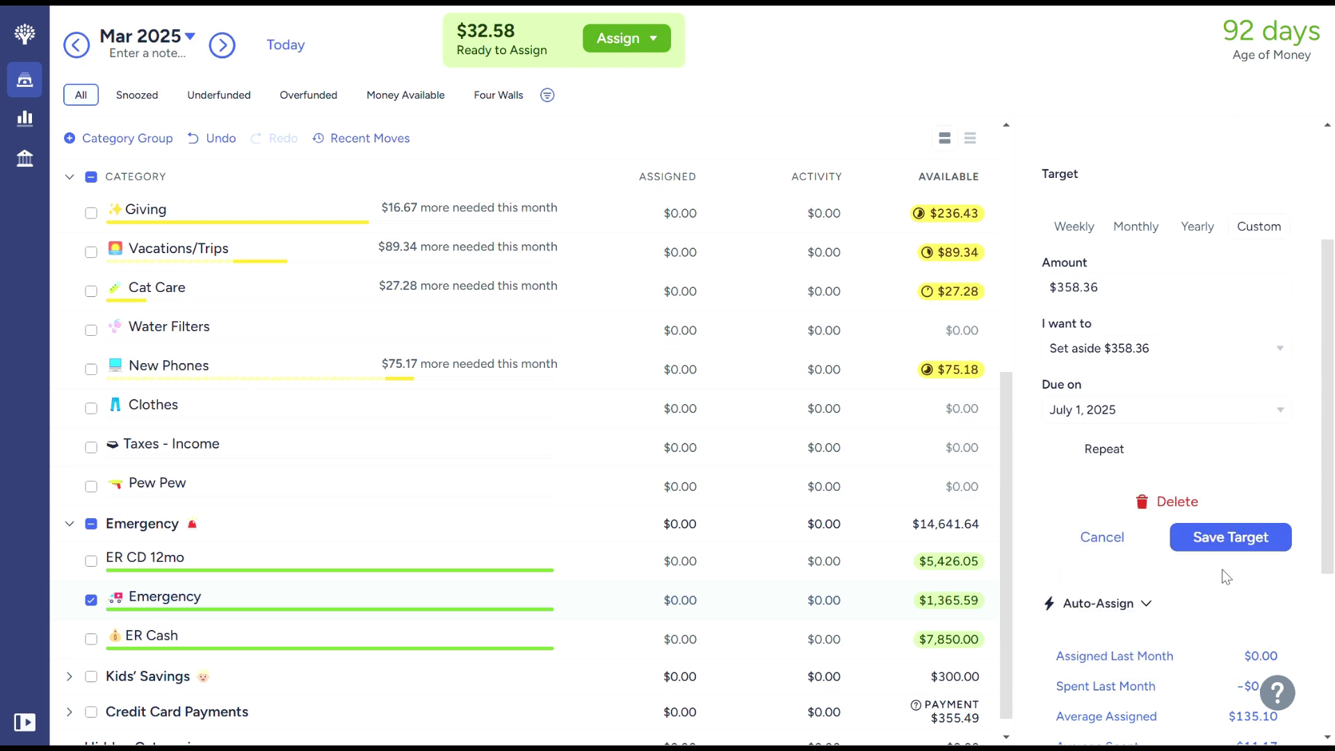
left_click(1266, 547)
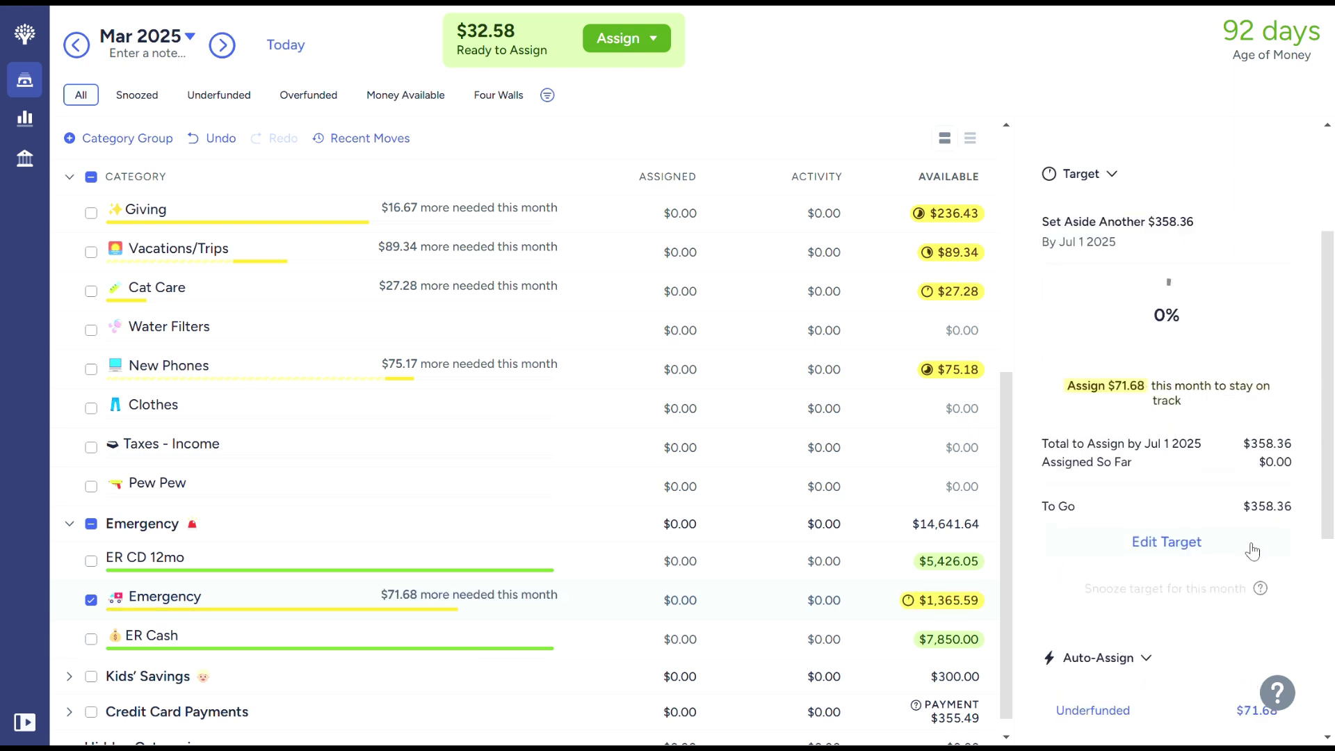
left_click(1173, 547)
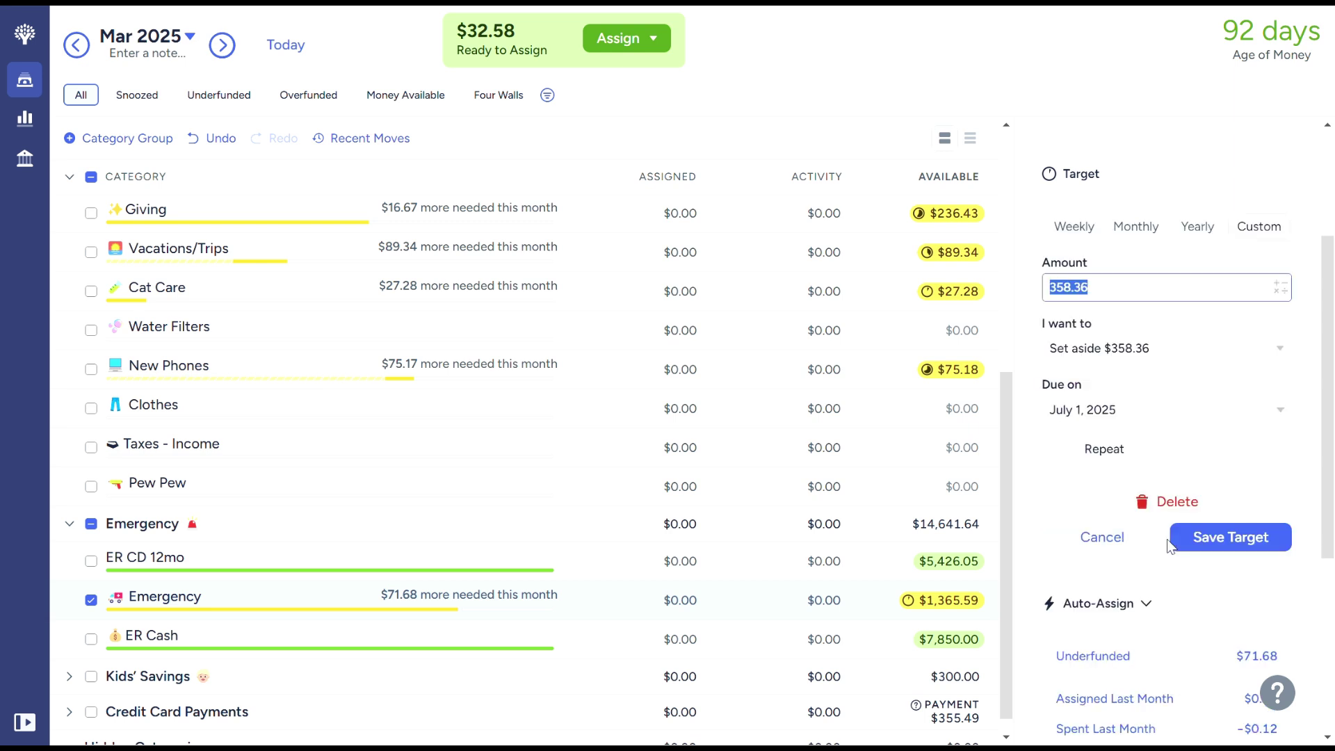
left_click(1230, 545)
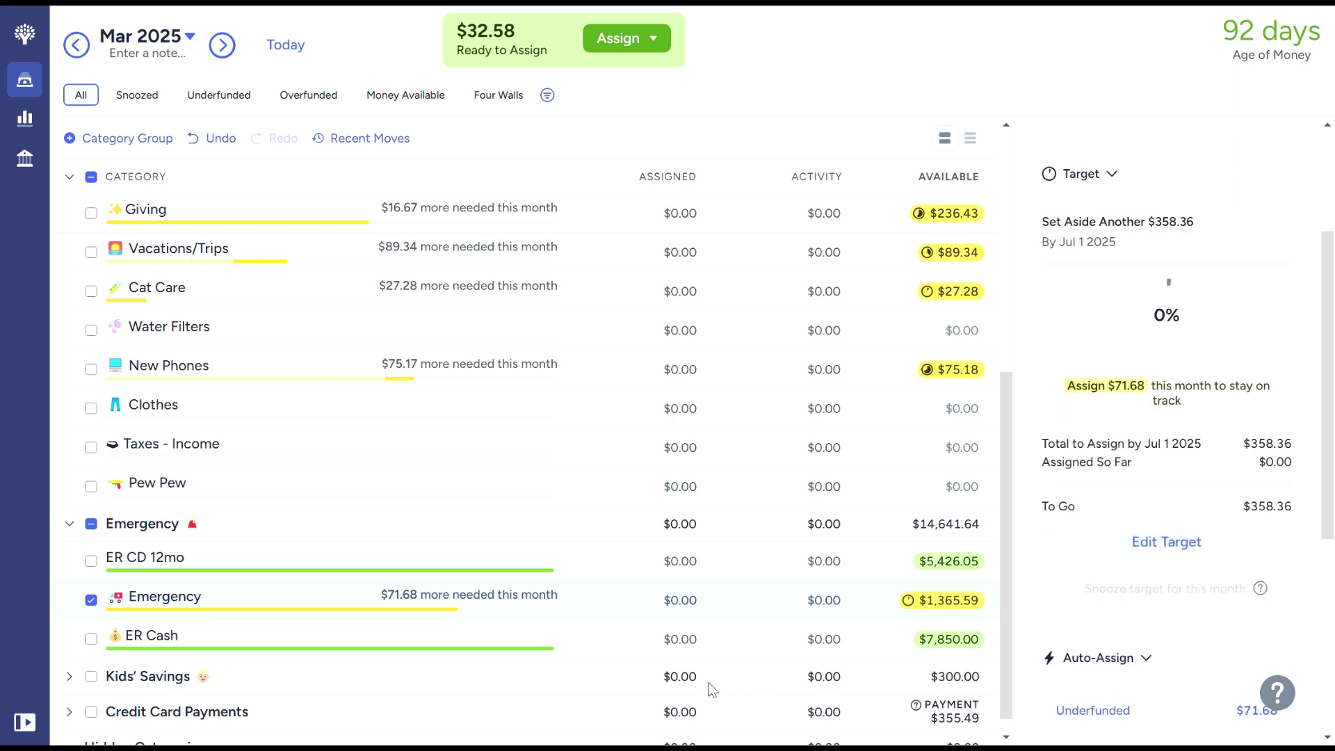
Deselect and collapse the Emergency group, and save a monthly $60.00 target for Clothes due by the 1st.
left_click(91, 602)
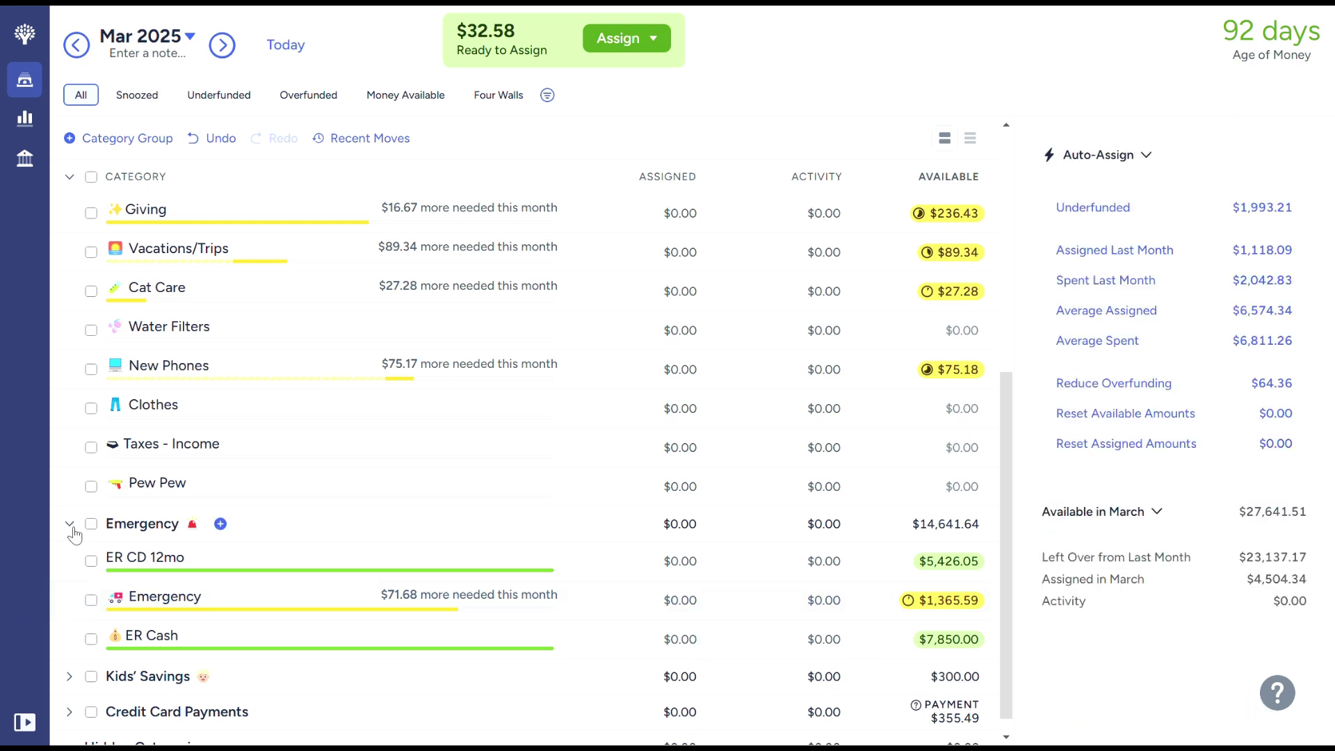
left_click(69, 525)
left_click(696, 506)
left_click(1126, 511)
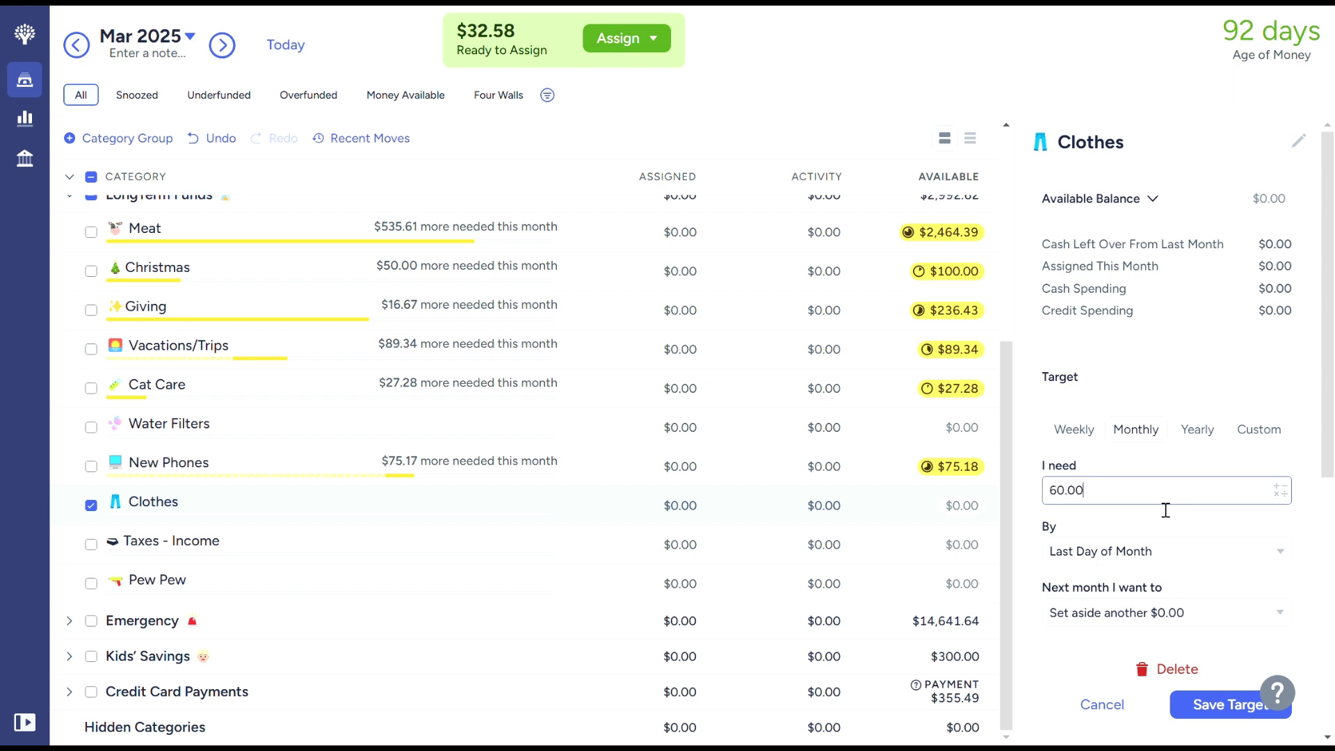
left_click(1160, 556)
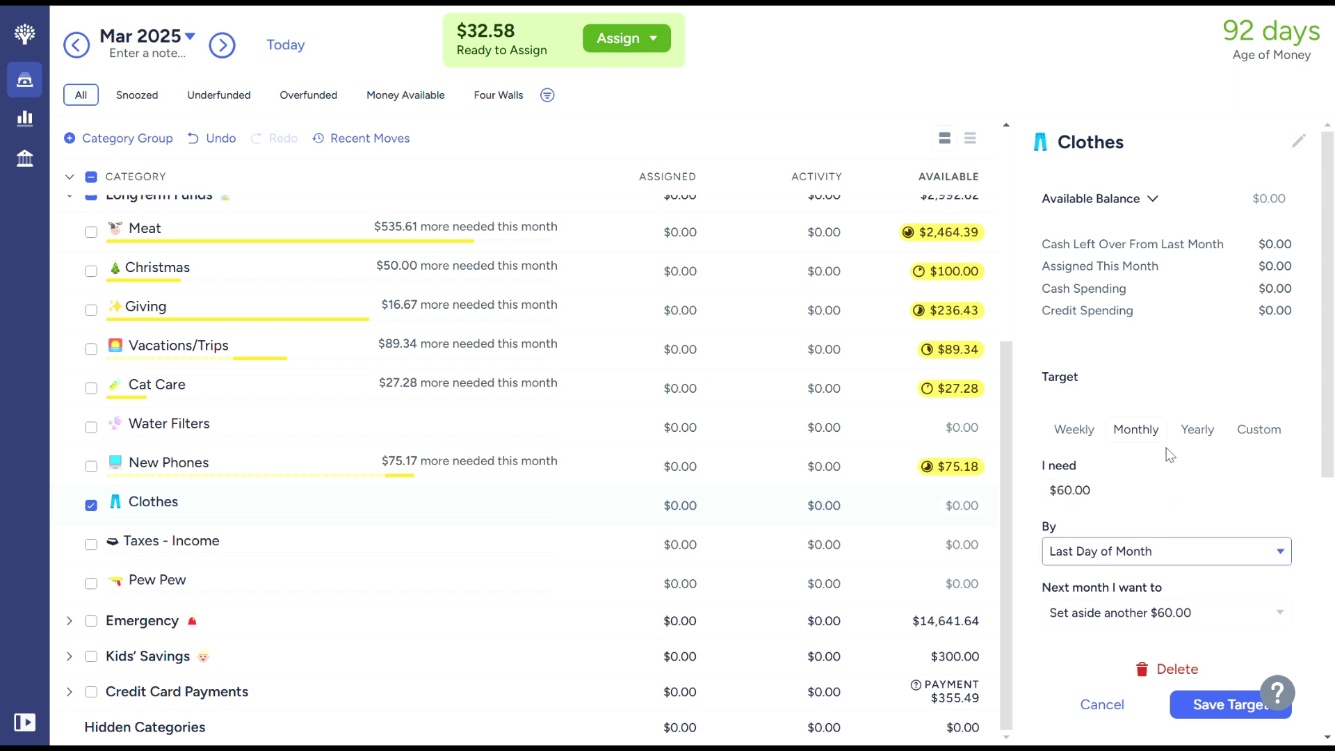
key("1")
left_click(1224, 711)
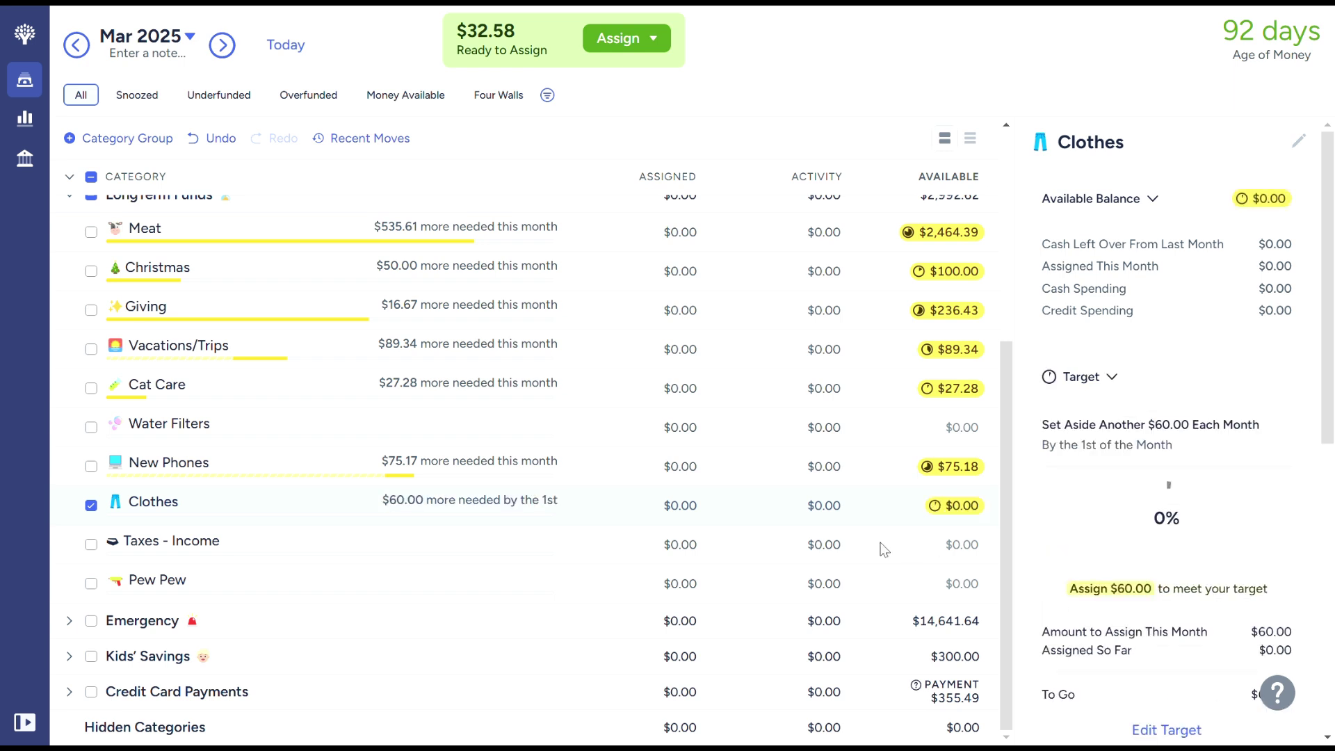
left_click(90, 504)
Create and save a custom target for Taxes - Income that sets aside $1,000.00 by February 1, 2026, and deselect the category.
left_click(278, 545)
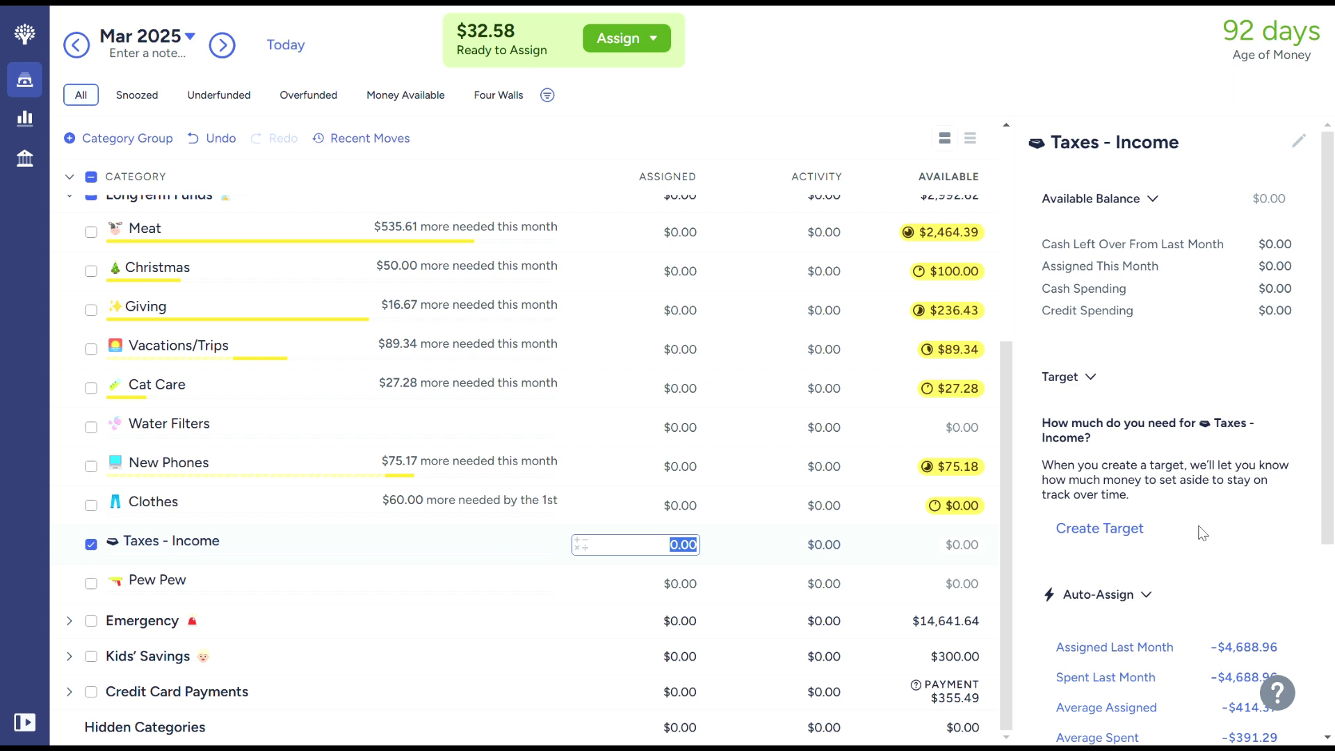
left_click(1128, 537)
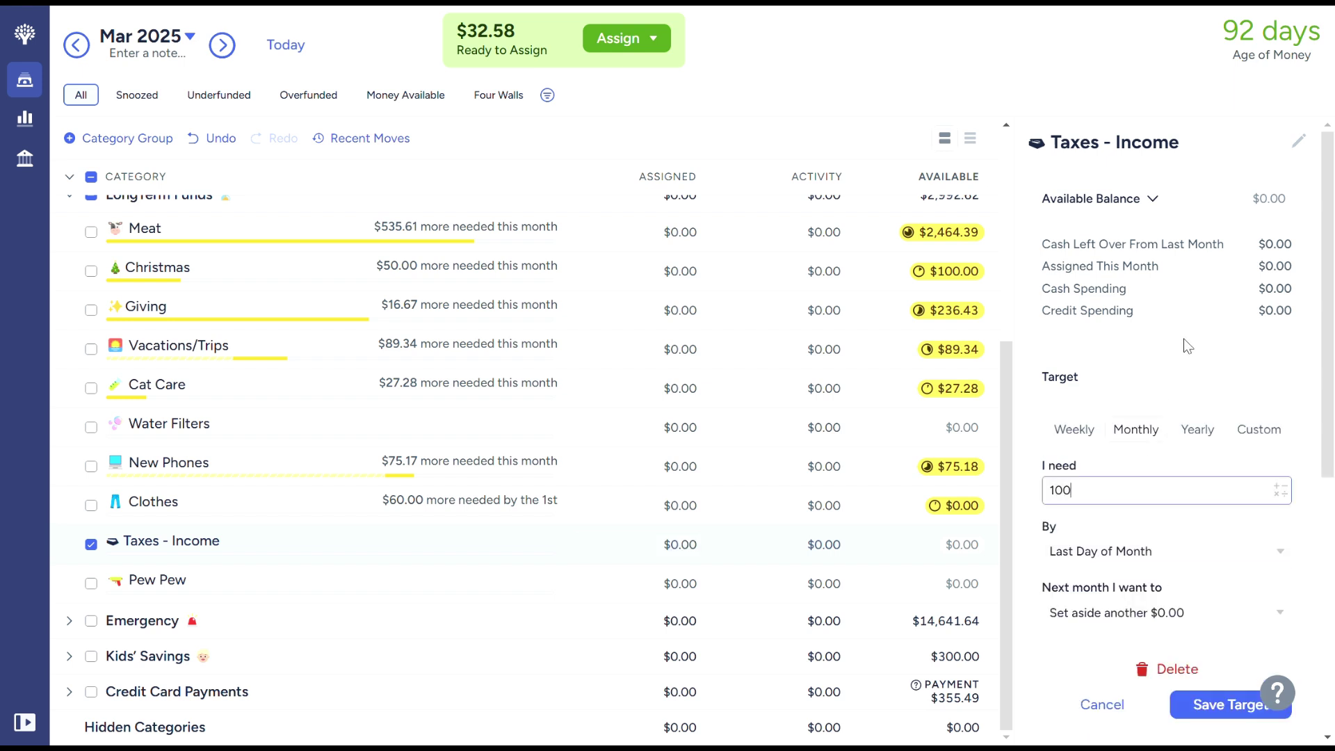
left_click(1259, 429)
left_click(1168, 612)
left_click(1240, 390)
left_click(1239, 390)
left_click(1240, 390)
left_click(1088, 449)
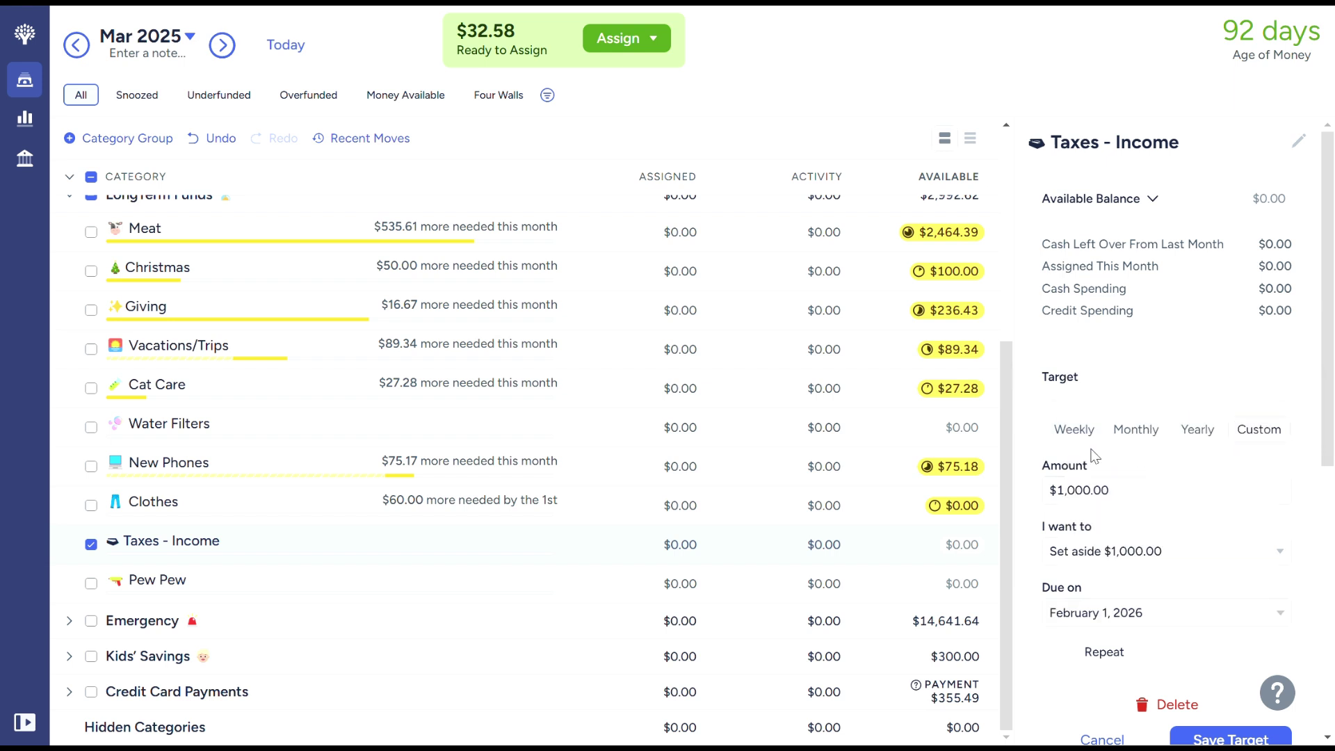
left_click(1230, 737)
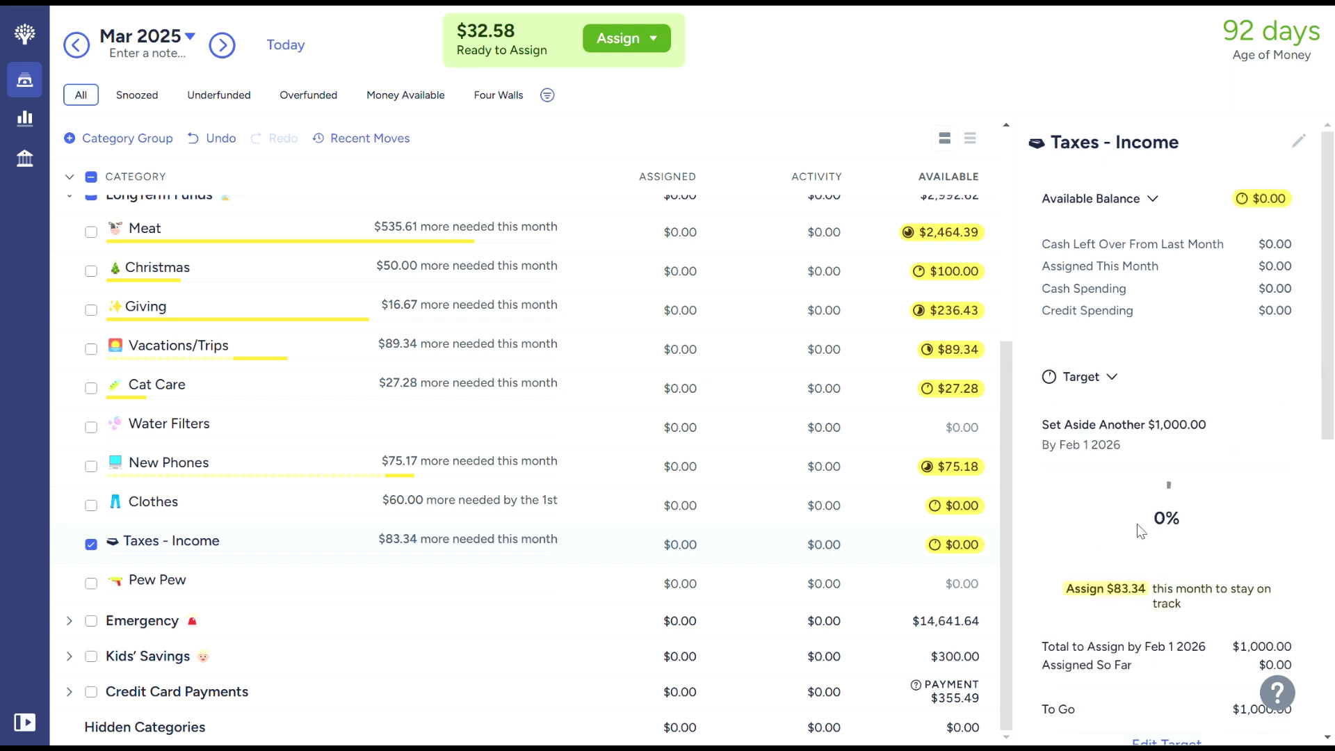
left_click(92, 547)
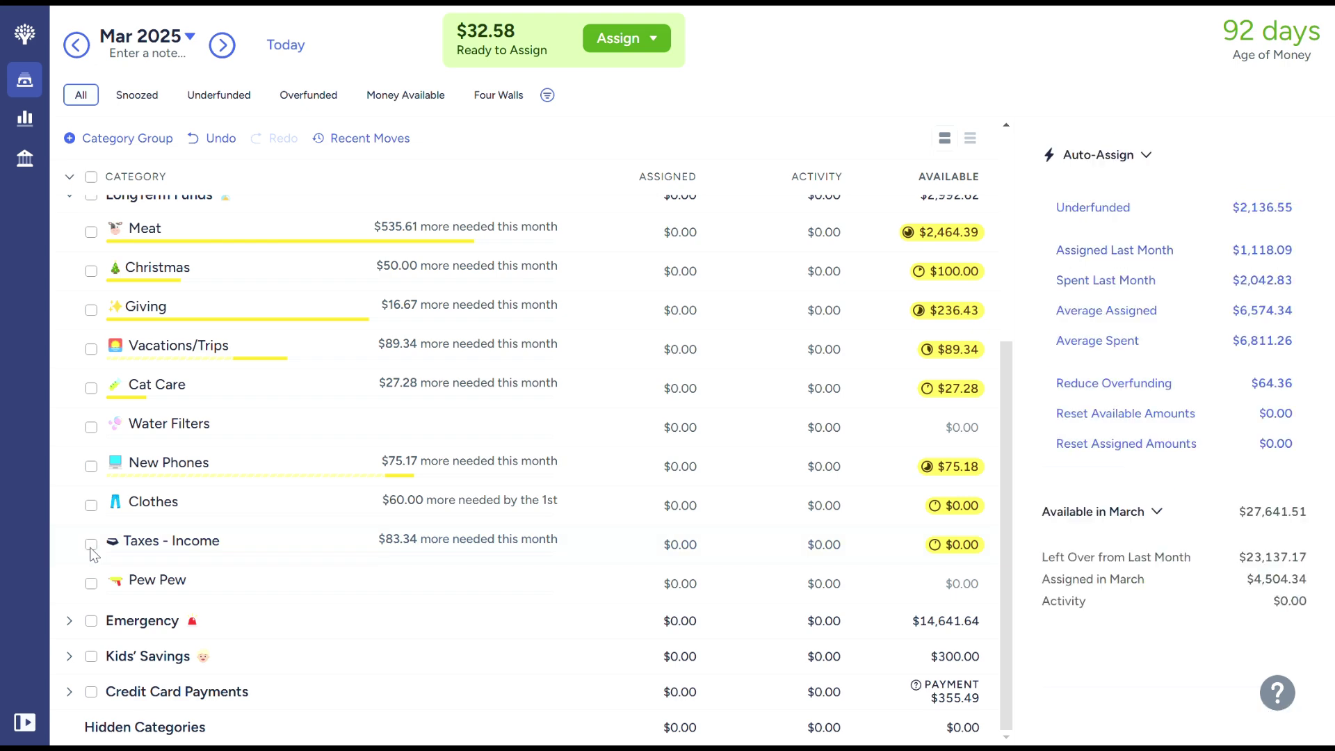
Check the Water Filters category's notes and start a custom target of $140.00 for it.
left_click(419, 421)
scroll(1206, 591, "down", 5)
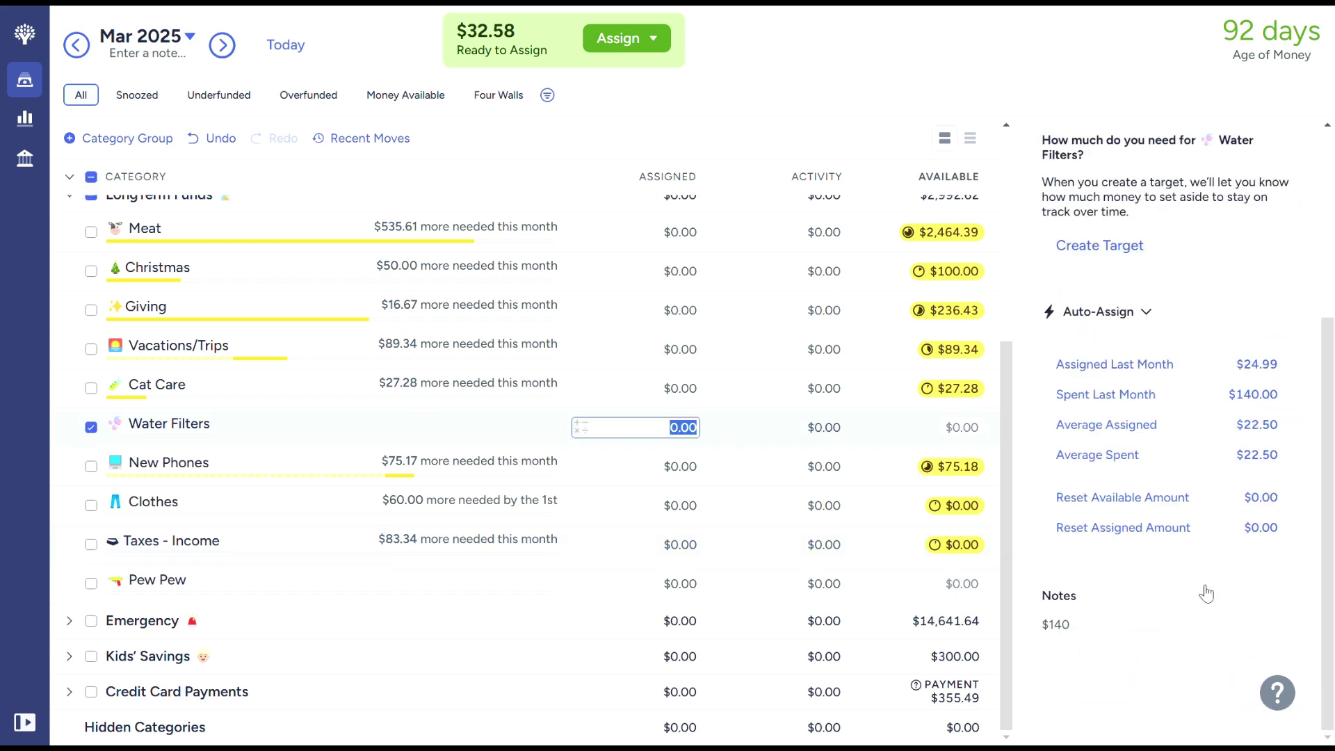
scroll(1206, 591, "up", 3)
left_click(1143, 422)
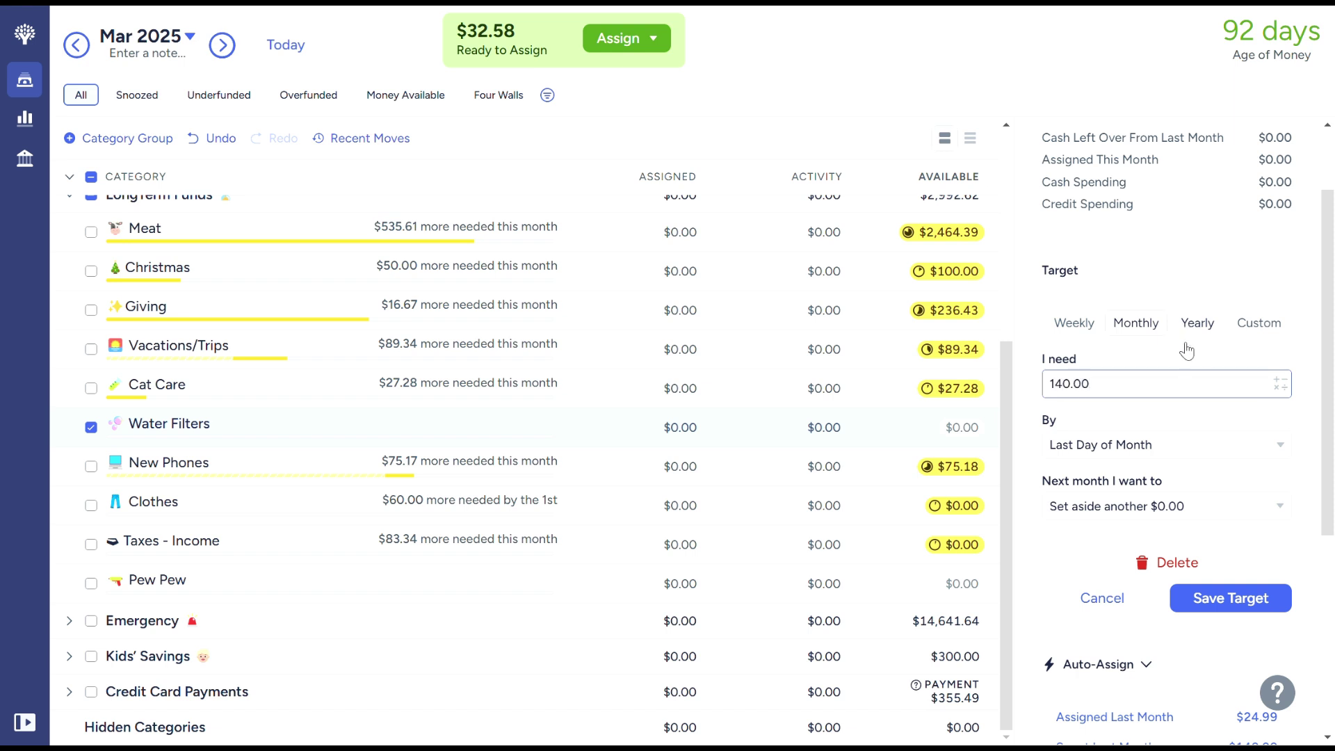
left_click(1262, 324)
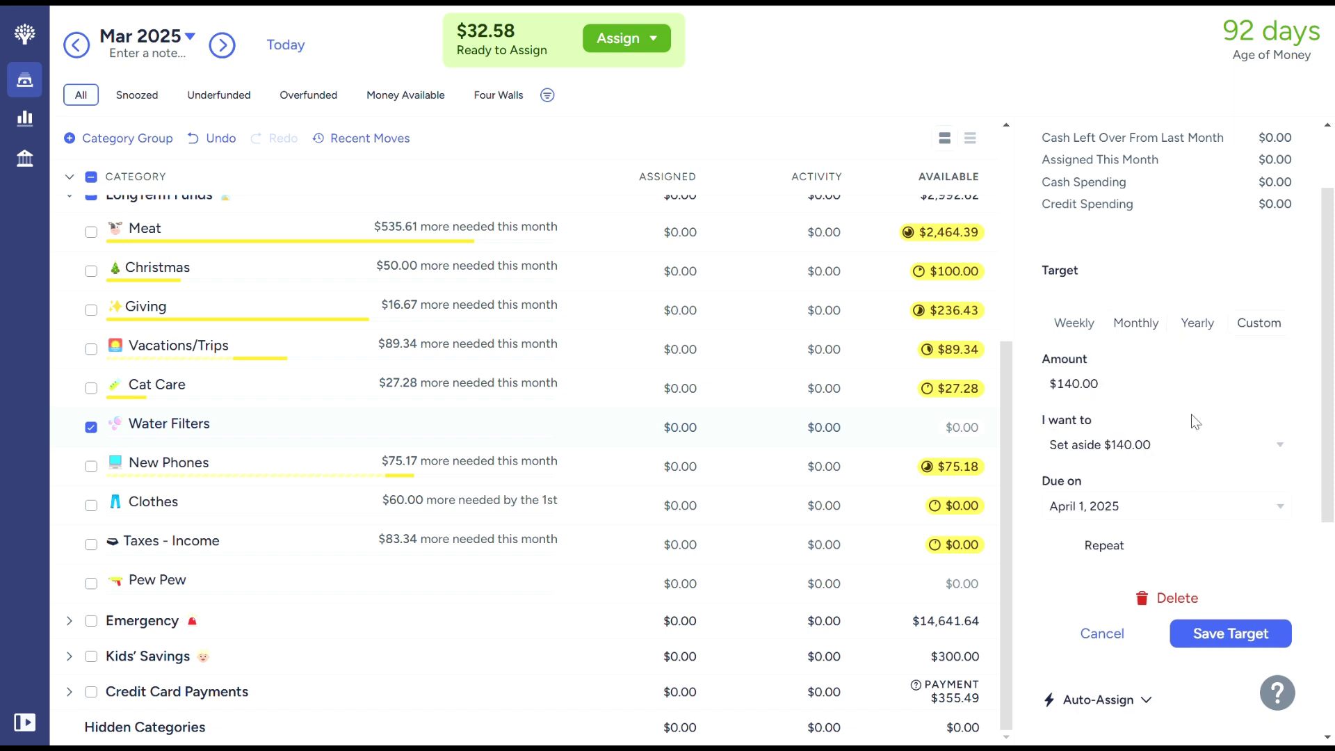
Make the Water Filters target due on August 1, 2025, and save it.
left_click(1166, 506)
left_click(1240, 284)
left_click(1240, 284)
left_click(1240, 284)
left_click(1239, 284)
left_click(1240, 284)
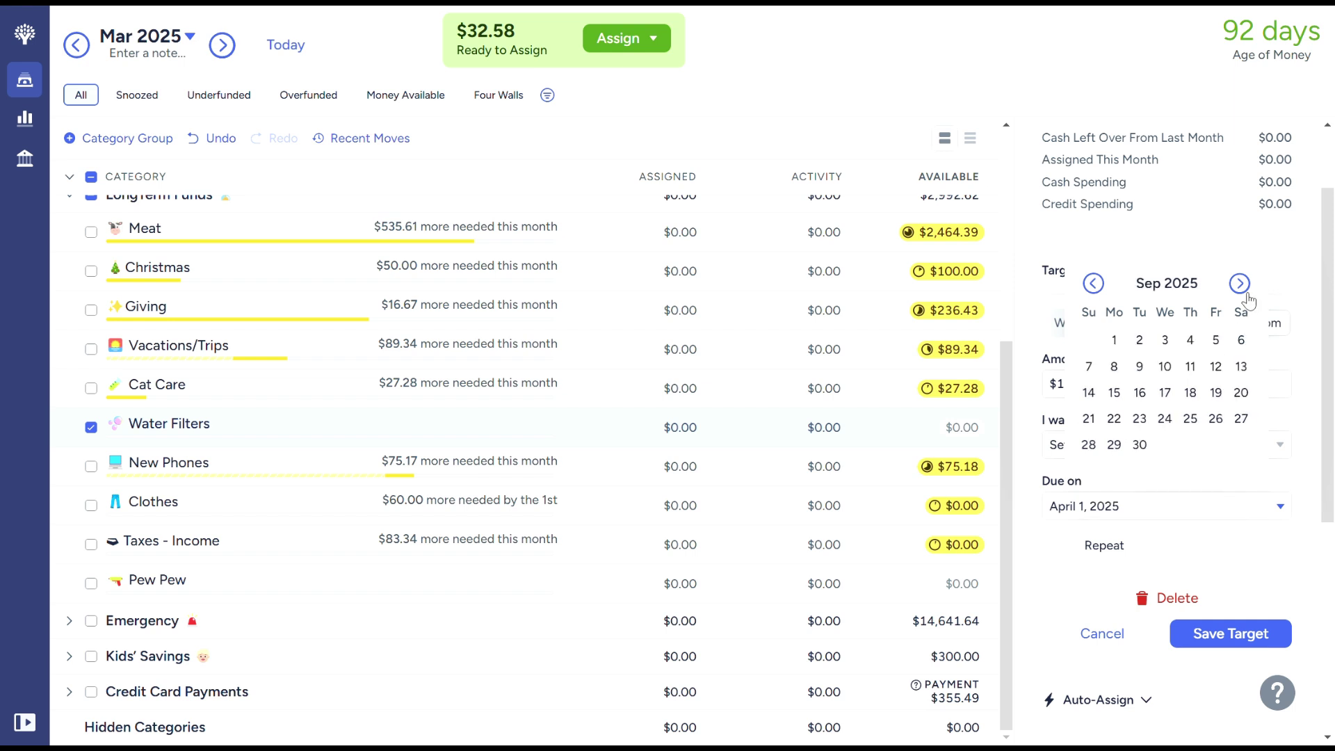
left_click(1093, 284)
left_click(1214, 341)
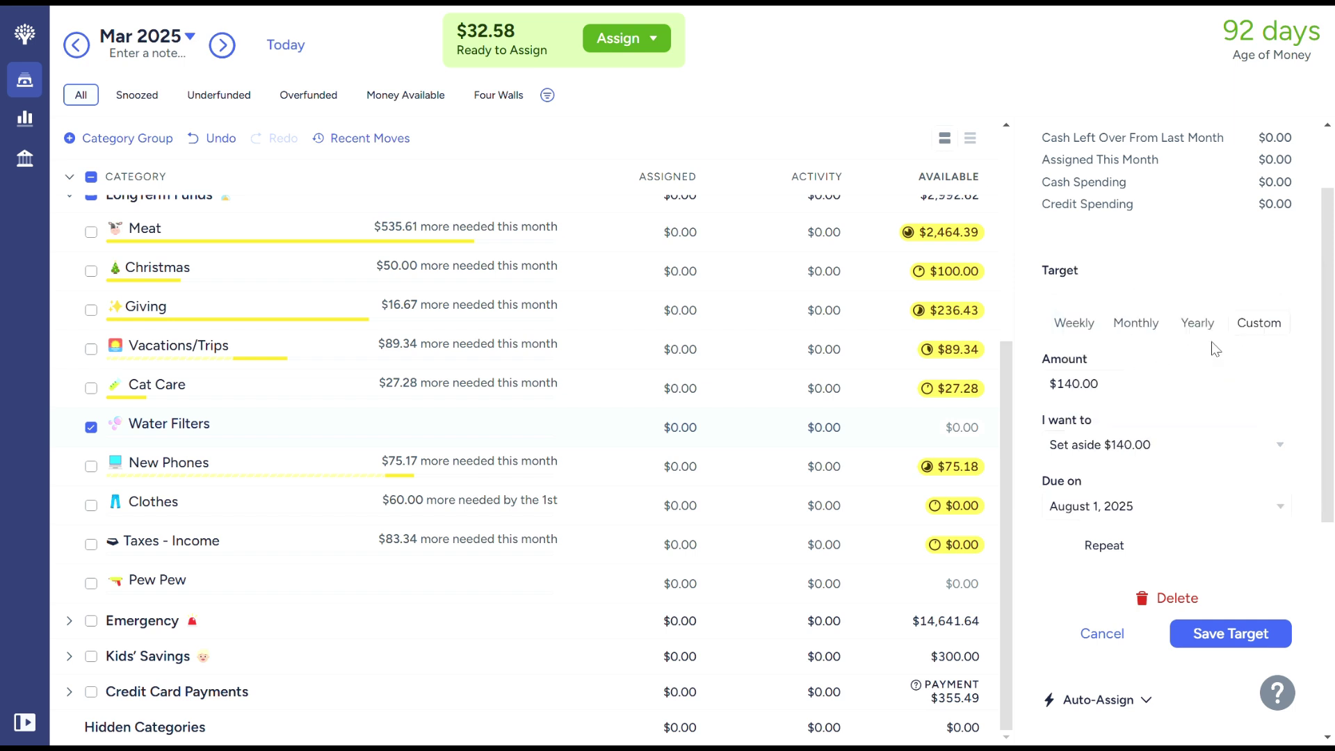
left_click(1230, 634)
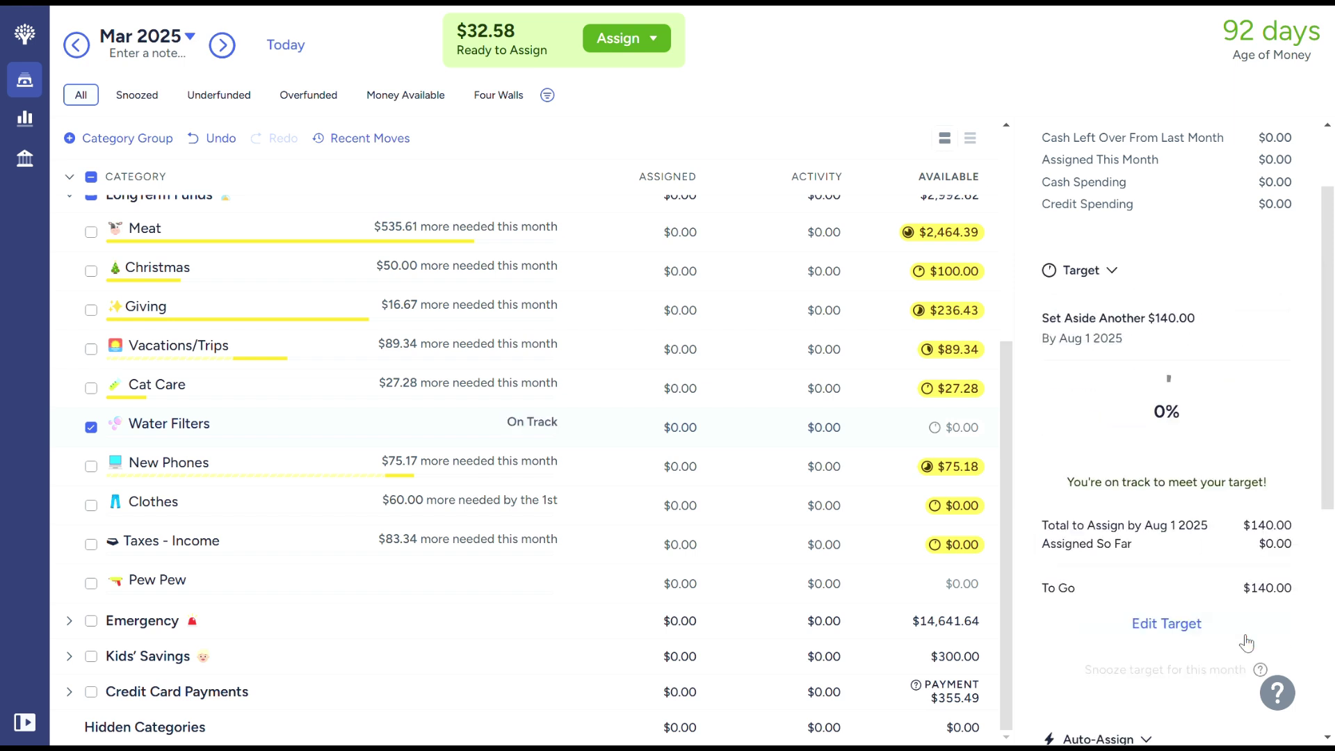
Assign the remaining $32.58 to the Meat category in LongTerm Funds and clear the selection.
left_click(695, 247)
type("32")
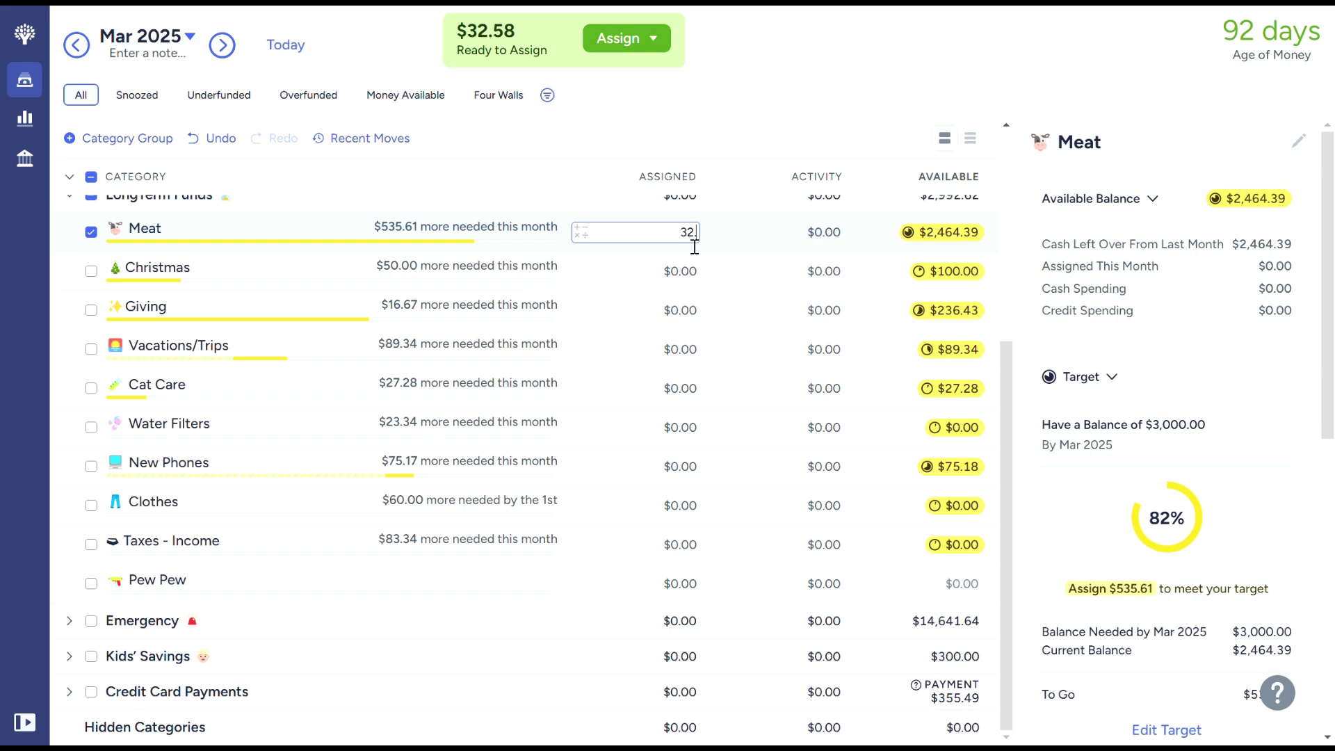
type(".58")
key("Return")
scroll(784, 387, "up", 4)
left_click(783, 387)
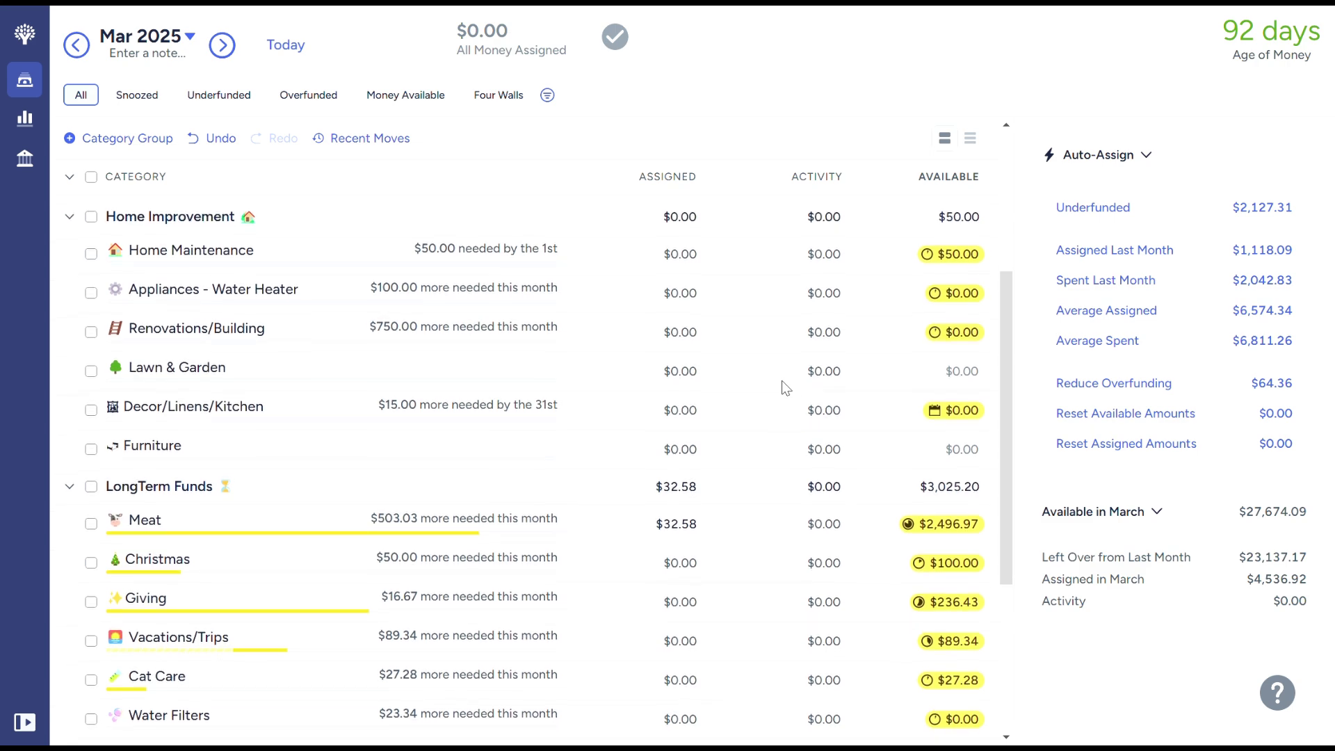
Review what the Home Improvement and LongTerm Funds categories still need, with both groups selected for their combined underfunded amount.
scroll(784, 387, "down", 2)
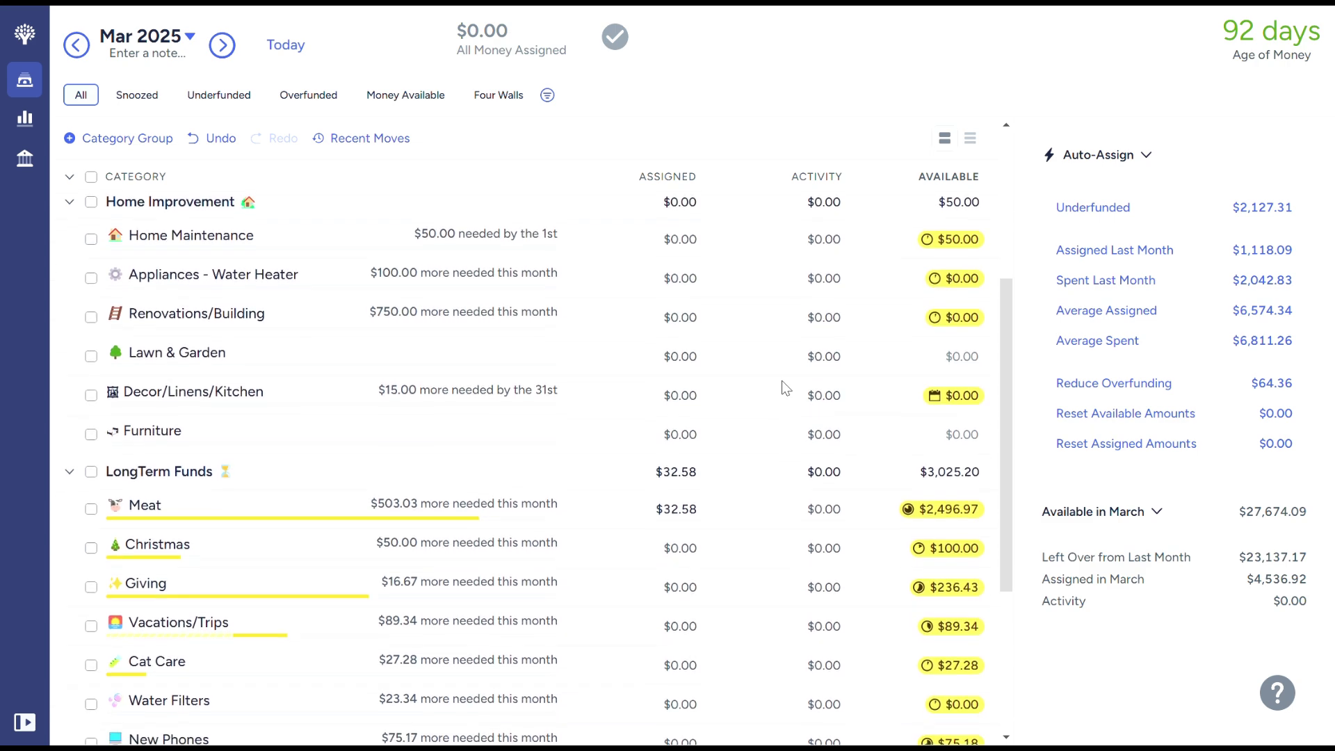
scroll(783, 387, "down", 3)
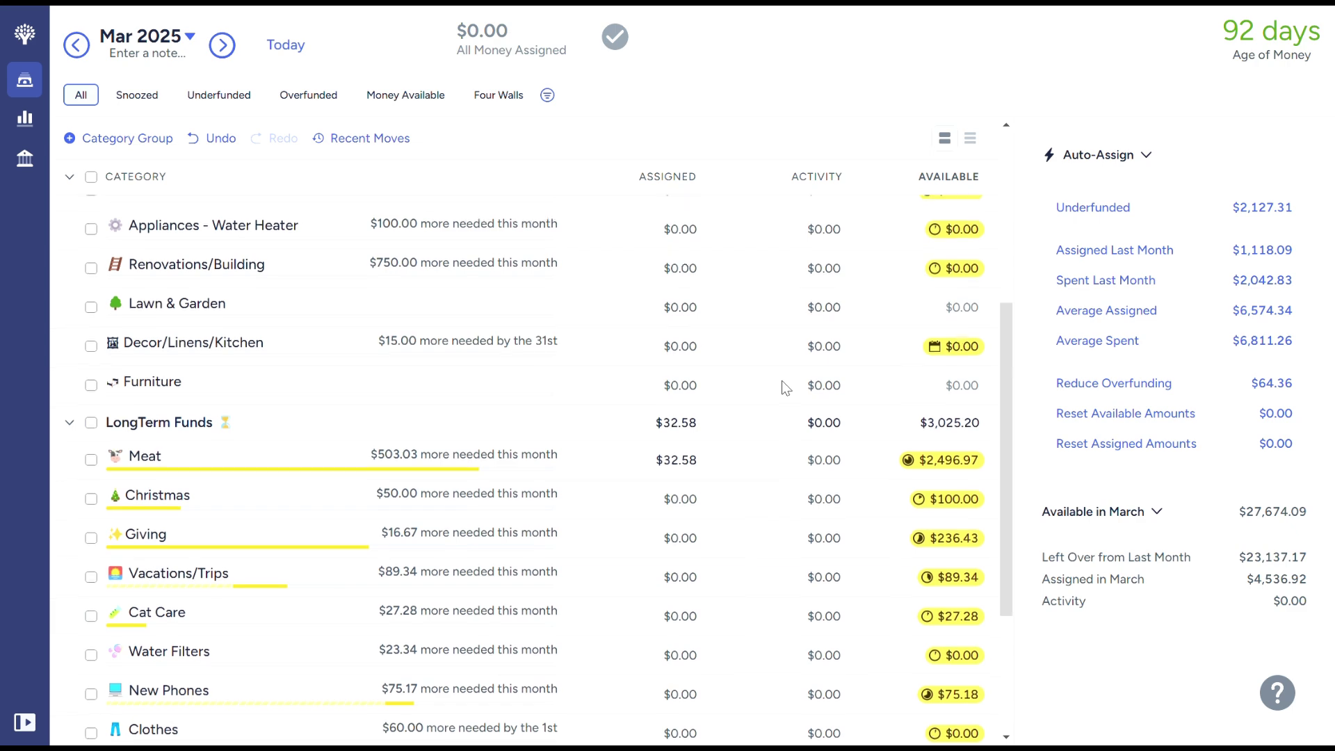
scroll(783, 387, "up", 3)
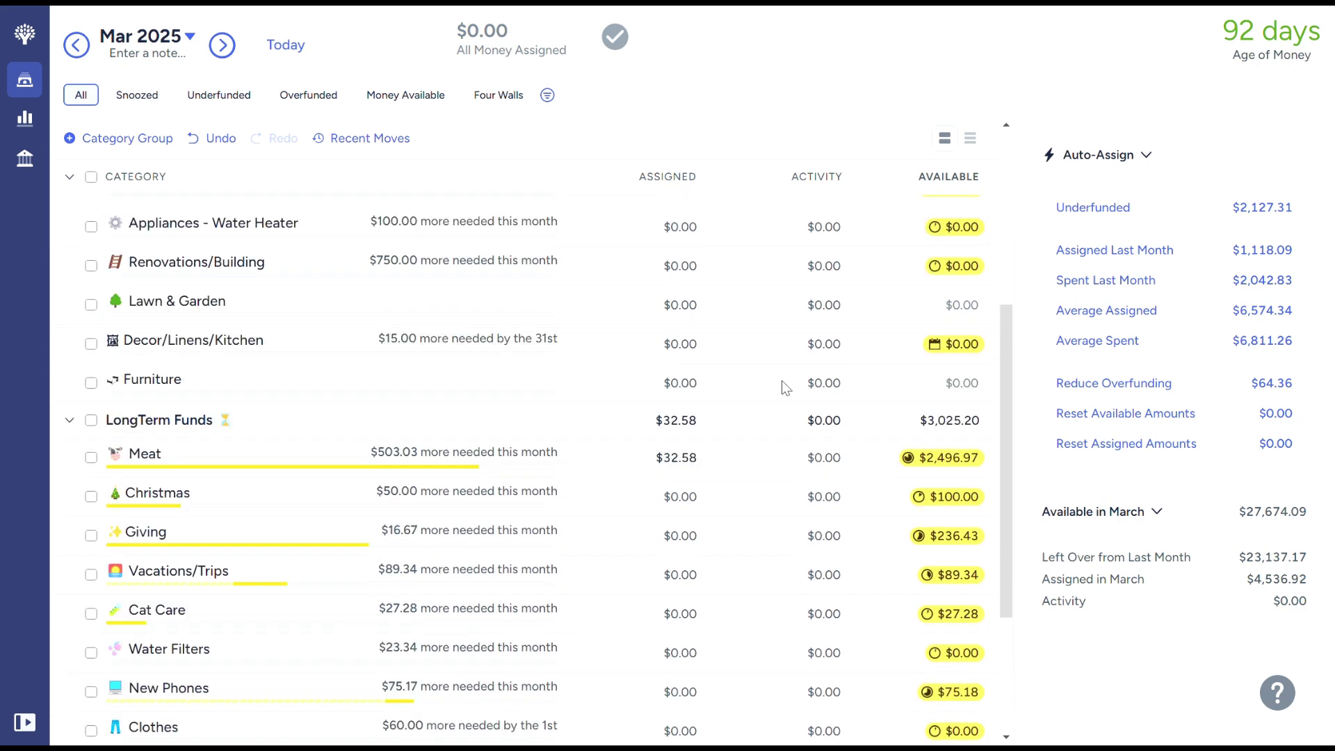
scroll(784, 387, "down", 5)
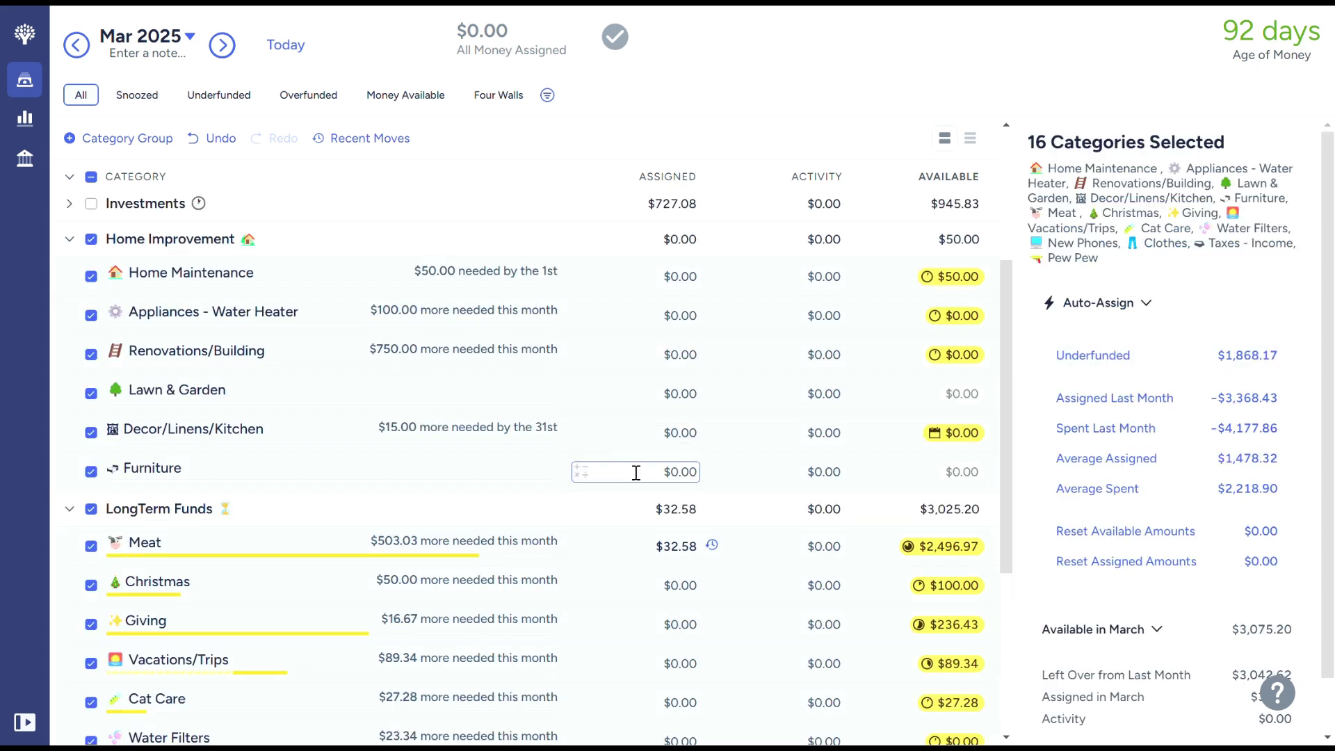
scroll(635, 472, "down", 1)
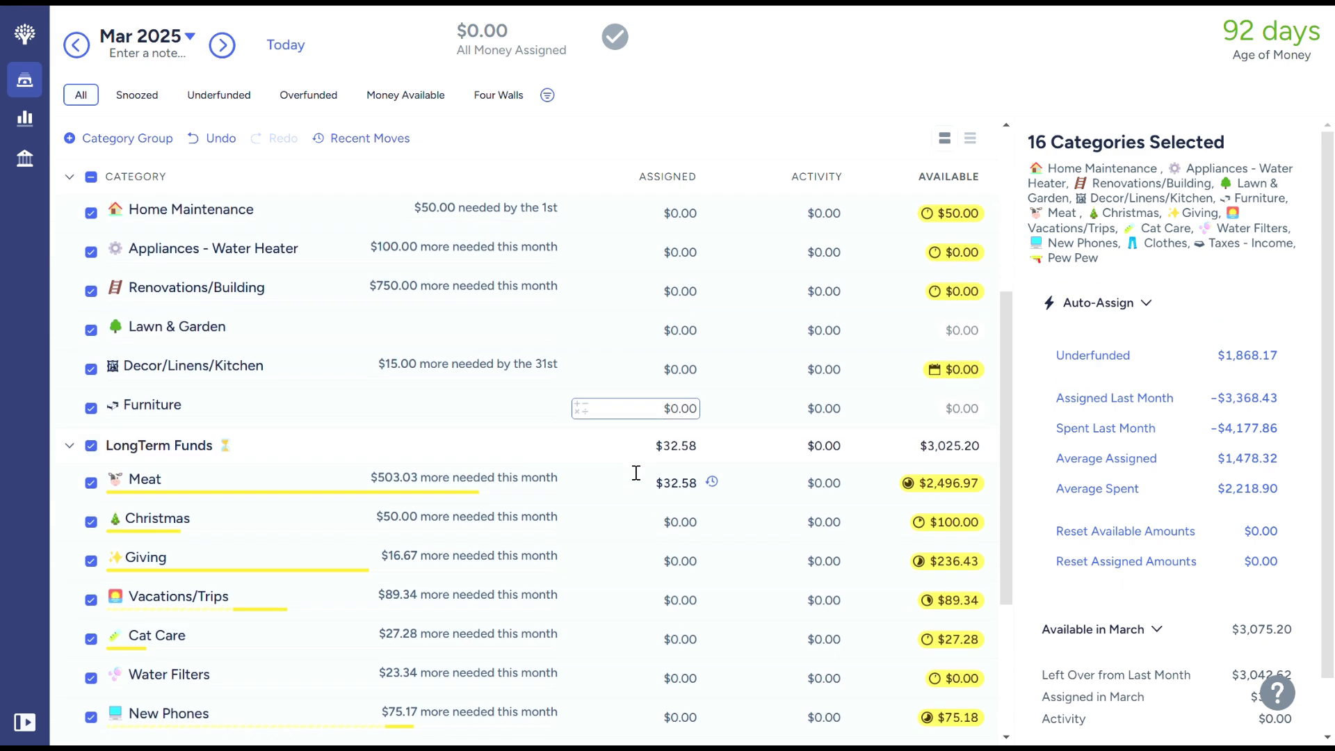
Filter the budget to underfunded categories and examine how much each one still needs this month.
left_click(218, 94)
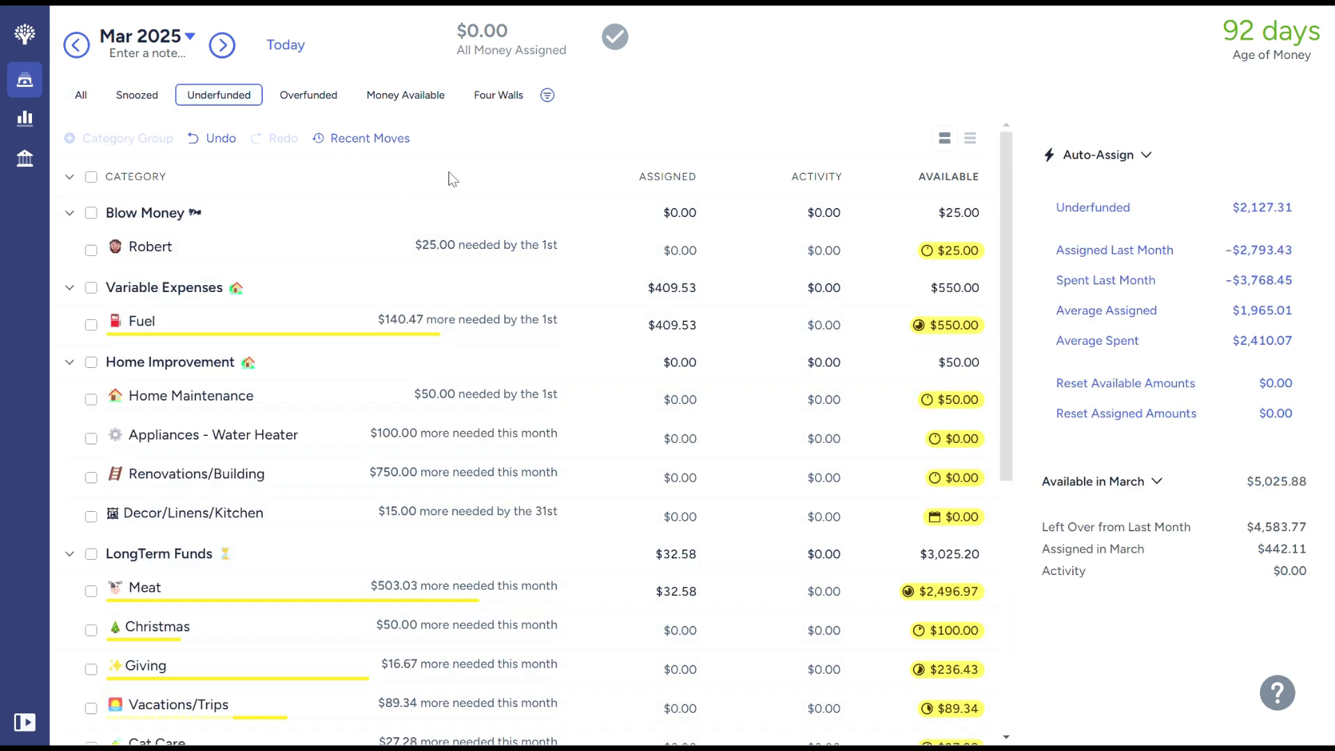
scroll(455, 179, "down", 1)
scroll(455, 180, "up", 1)
scroll(507, 176, "down", 3)
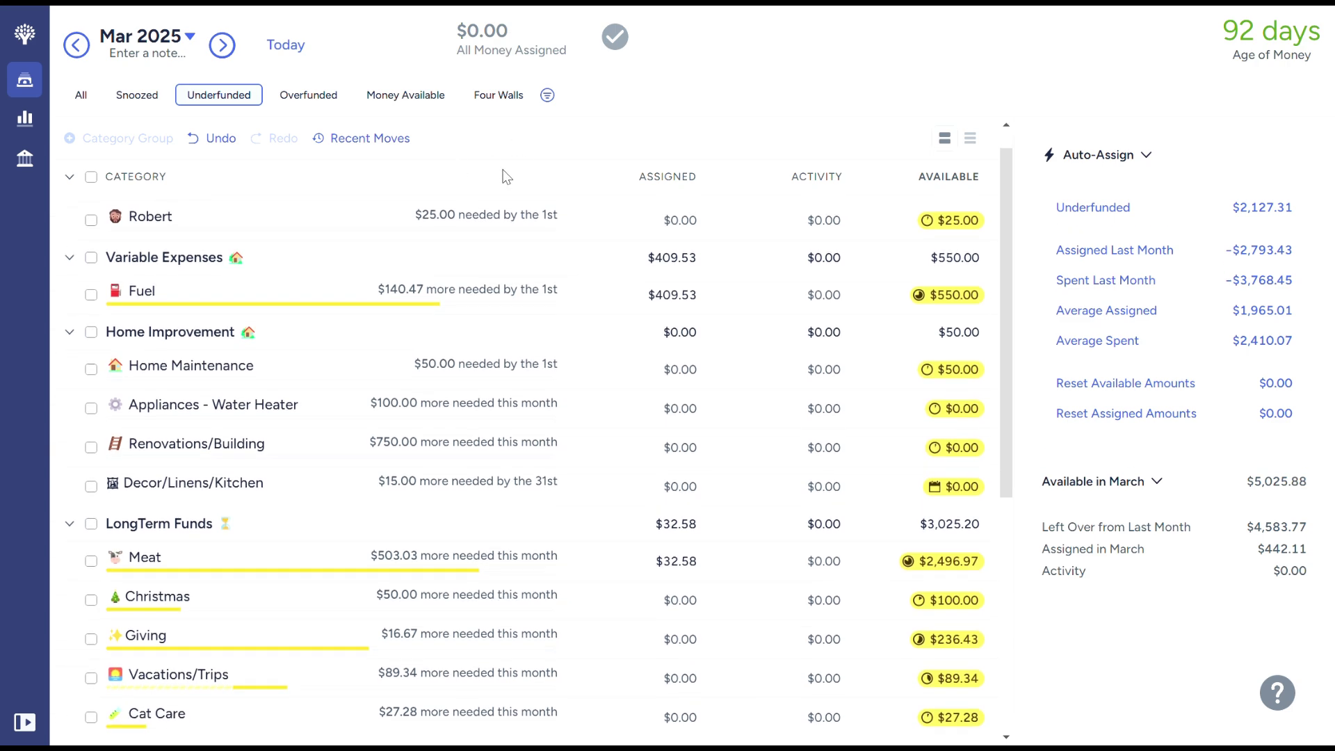
scroll(506, 177, "down", 1)
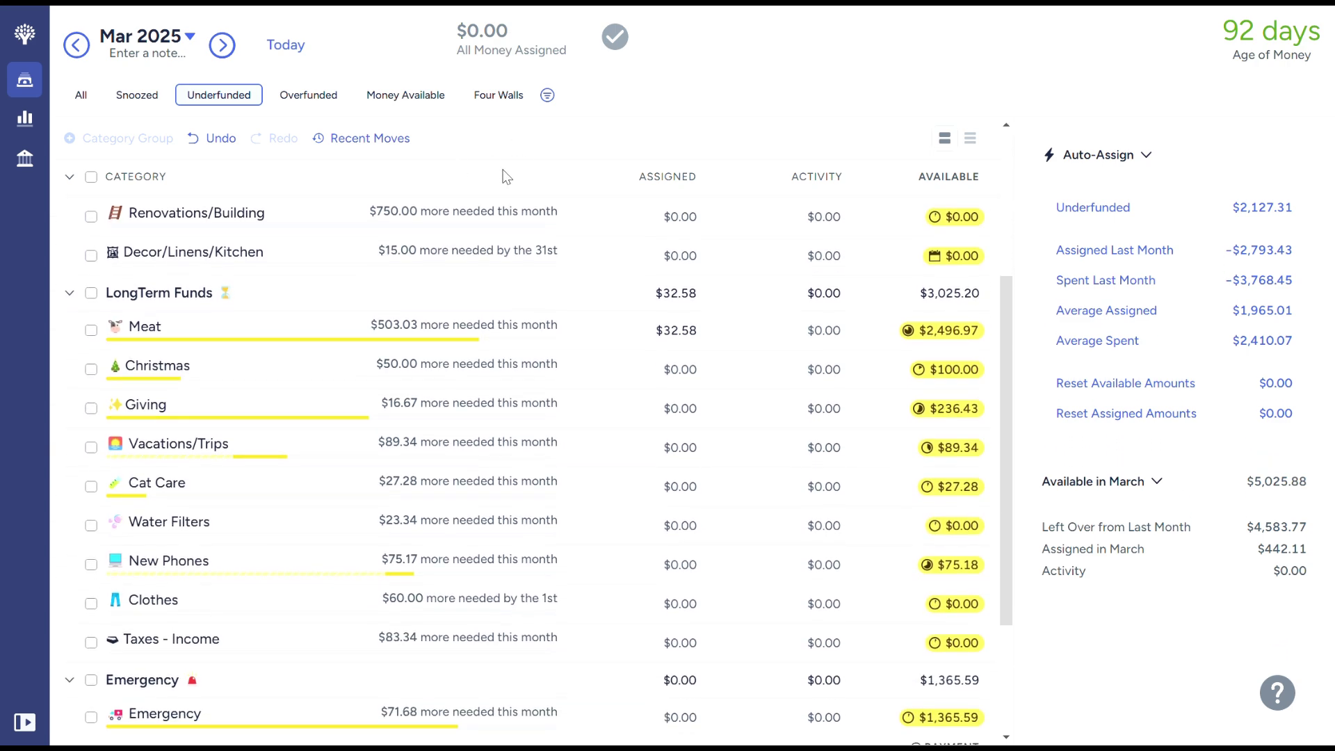
scroll(506, 176, "down", 1)
scroll(506, 176, "down", 1)
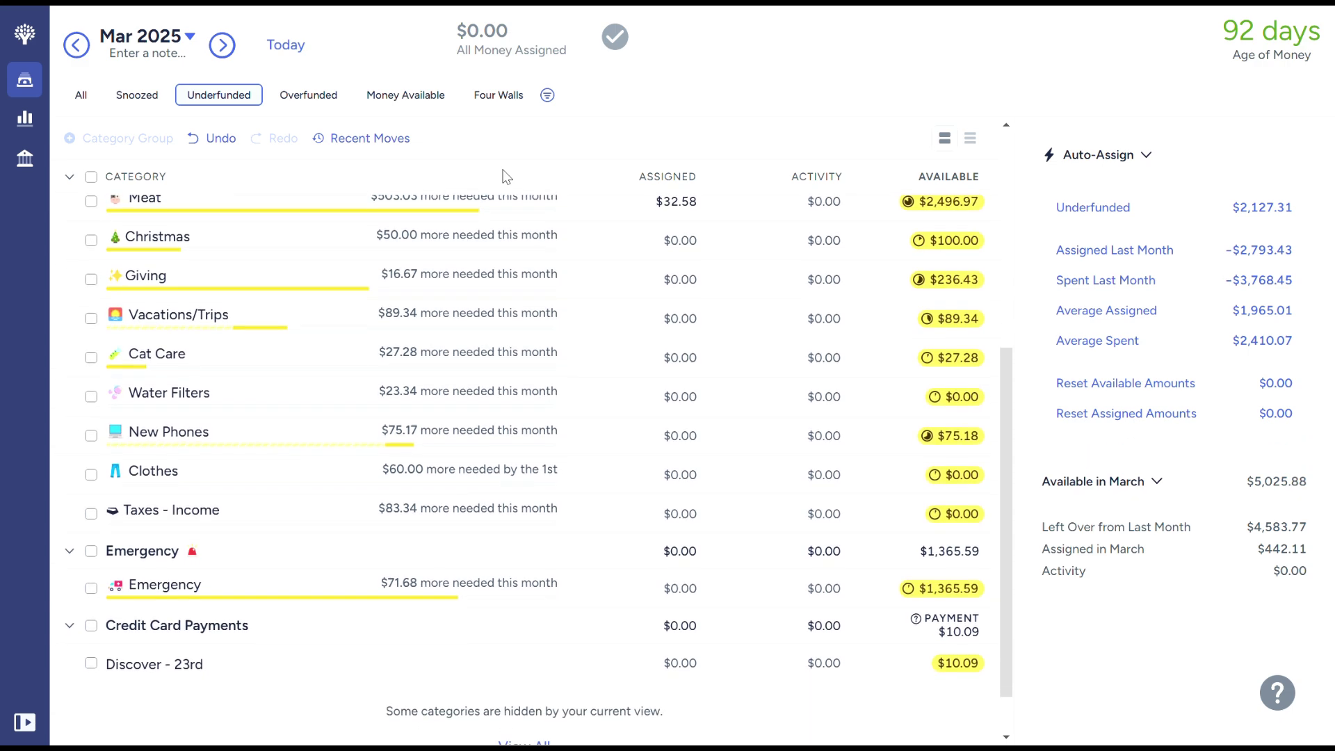
scroll(506, 177, "up", 6)
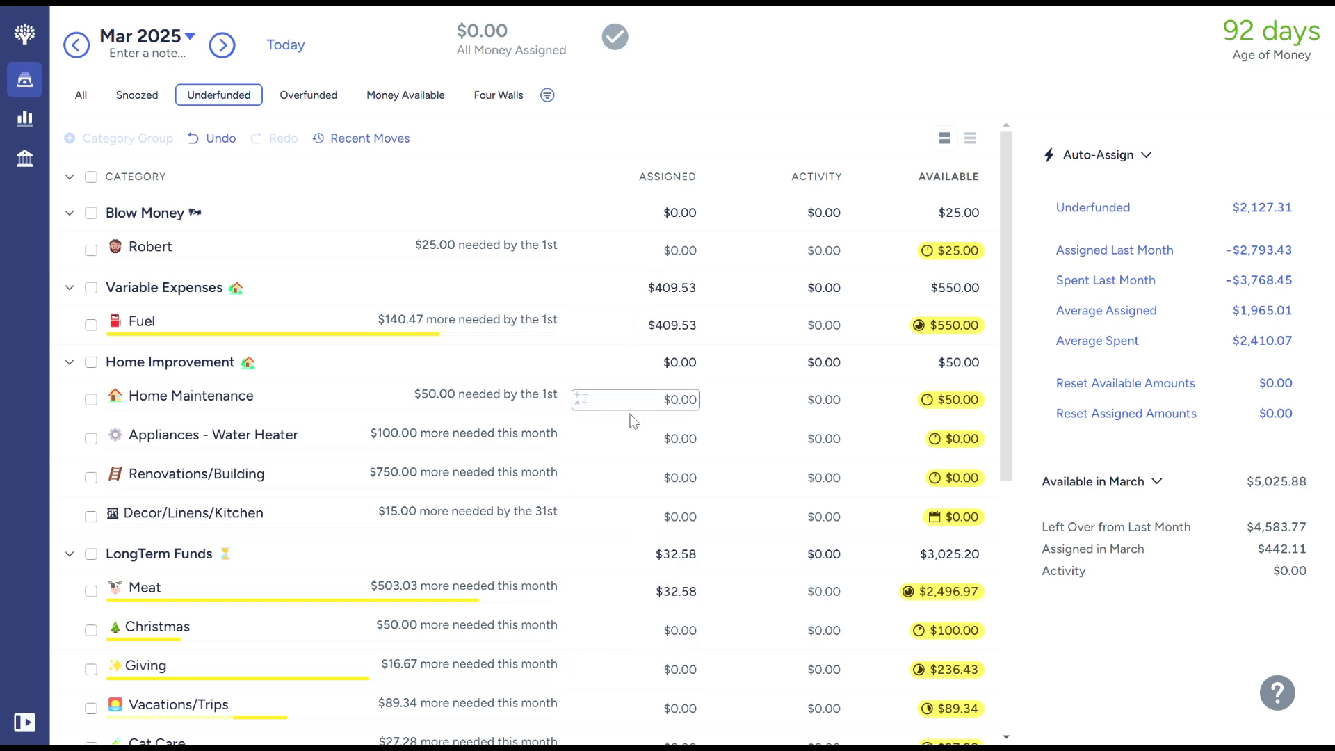
scroll(664, 473, "down", 4)
scroll(665, 478, "down", 1)
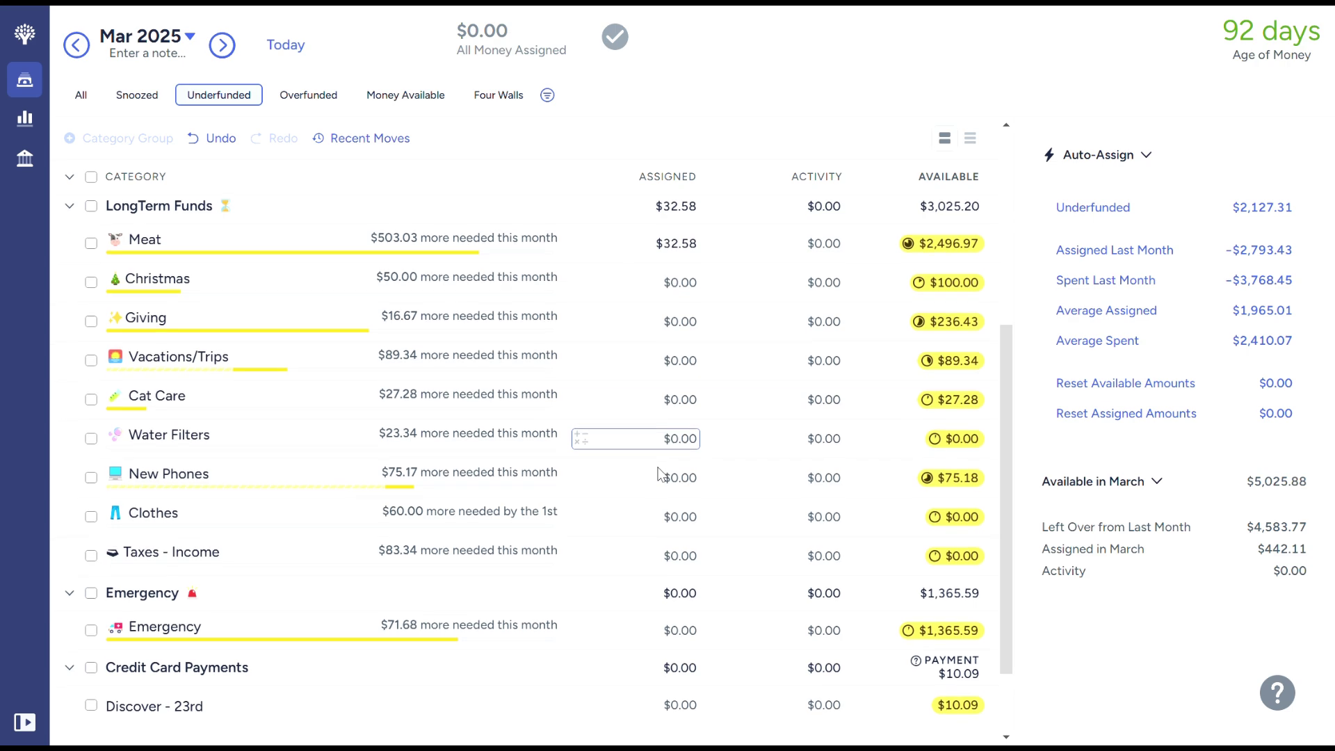
scroll(660, 474, "up", 5)
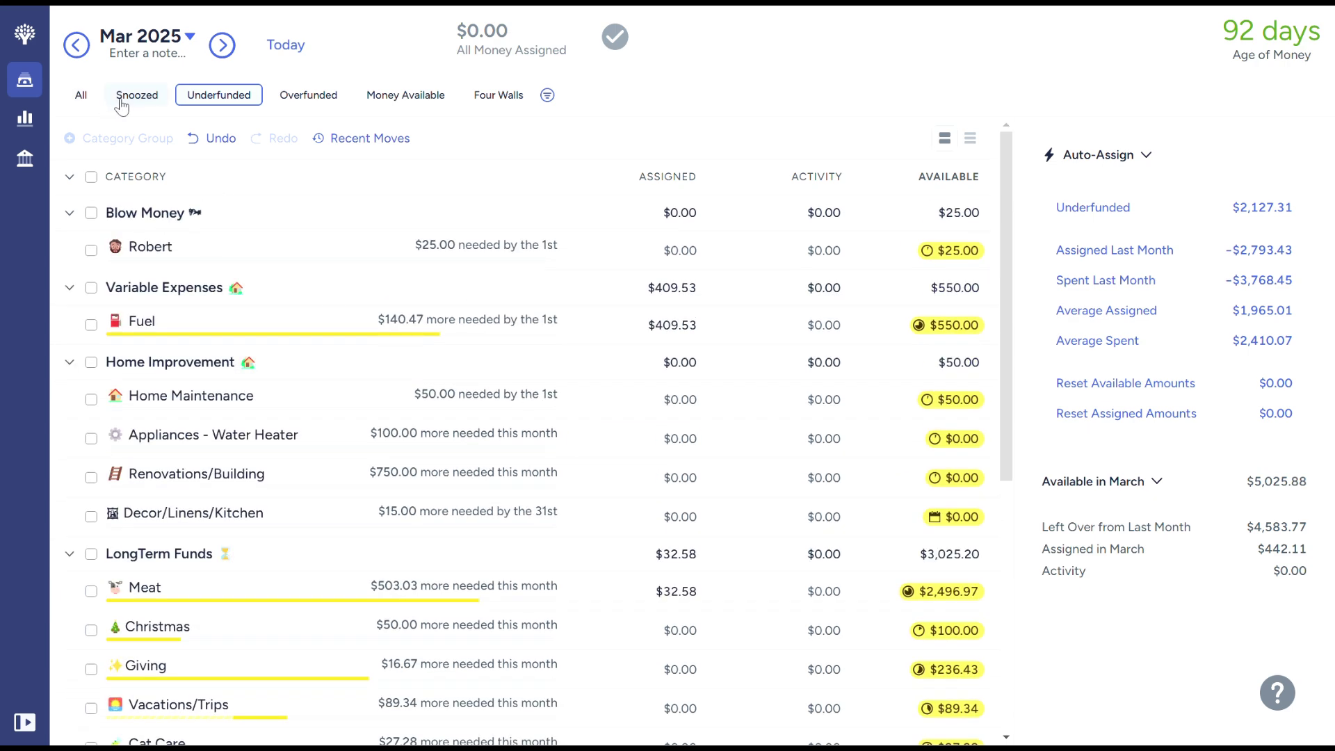
Check the Snoozed, Four Walls and Money Available views of the March 2025 budget.
left_click(150, 100)
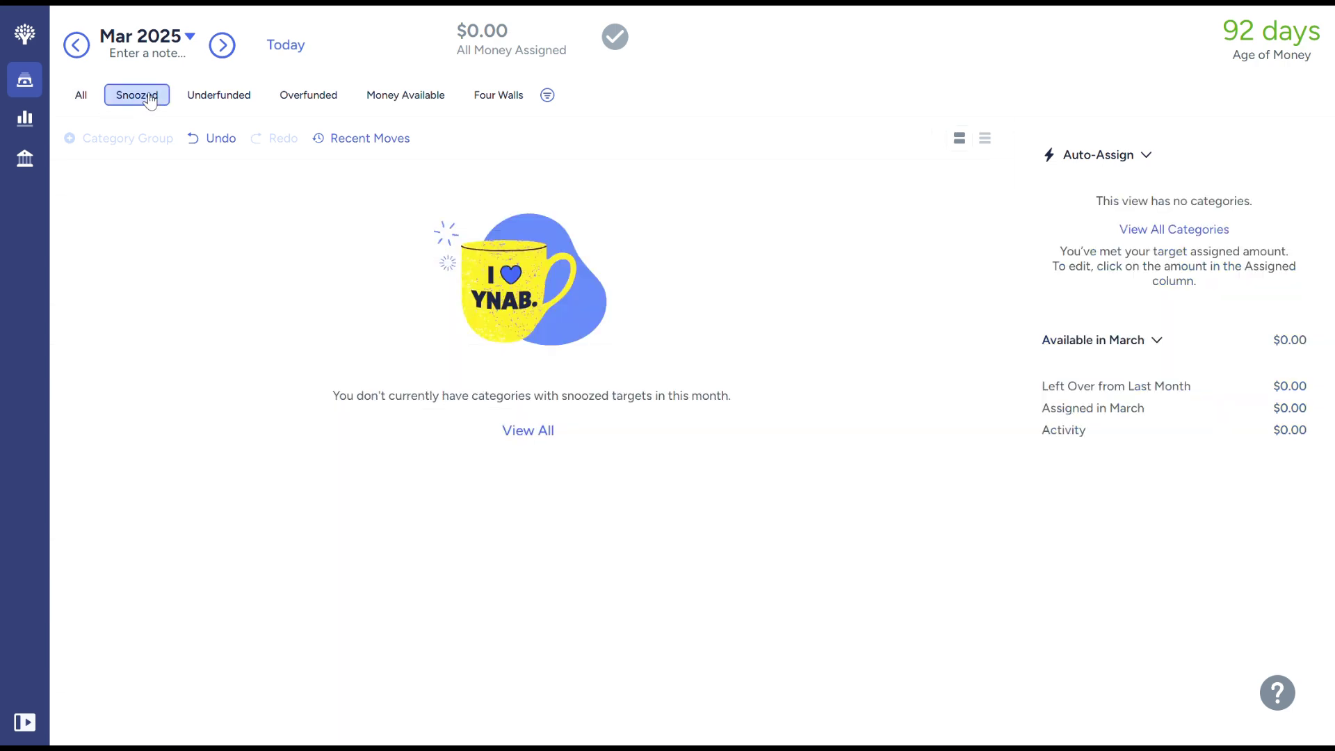
left_click(514, 102)
left_click(407, 97)
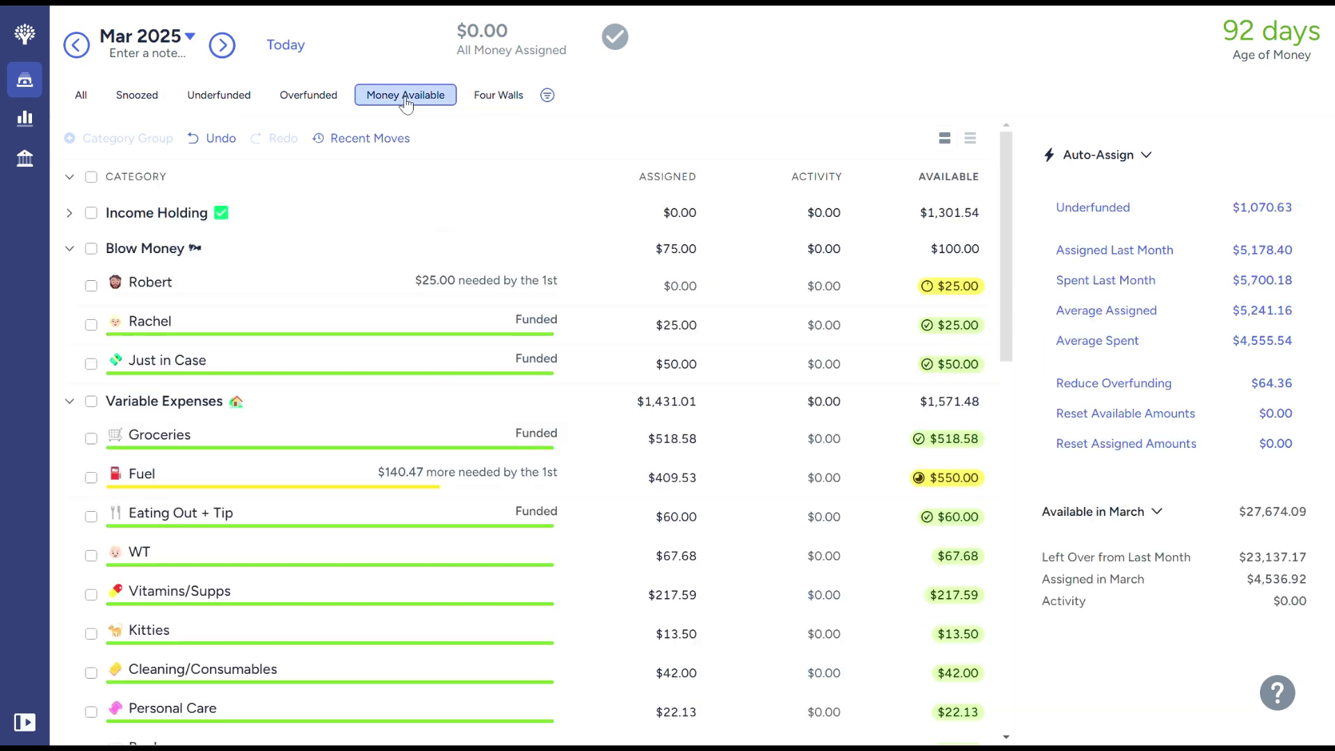
scroll(511, 411, "down", 1)
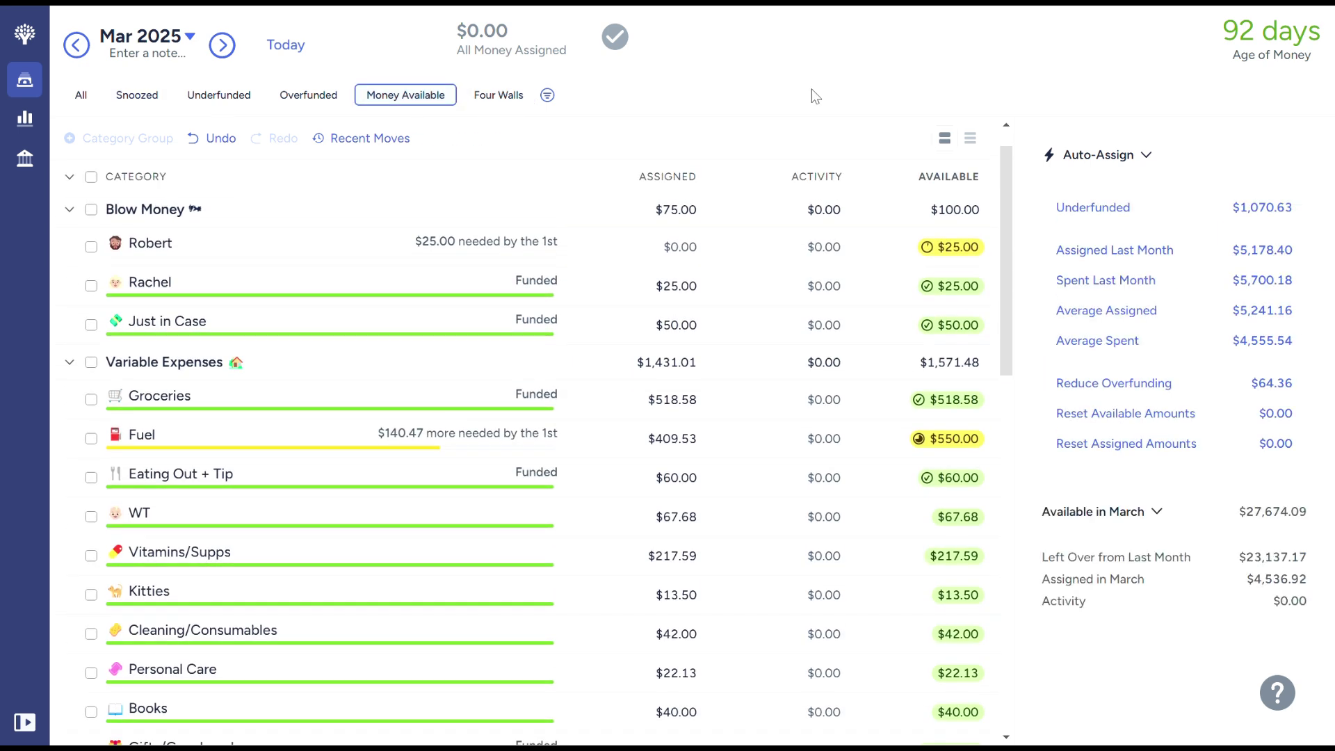